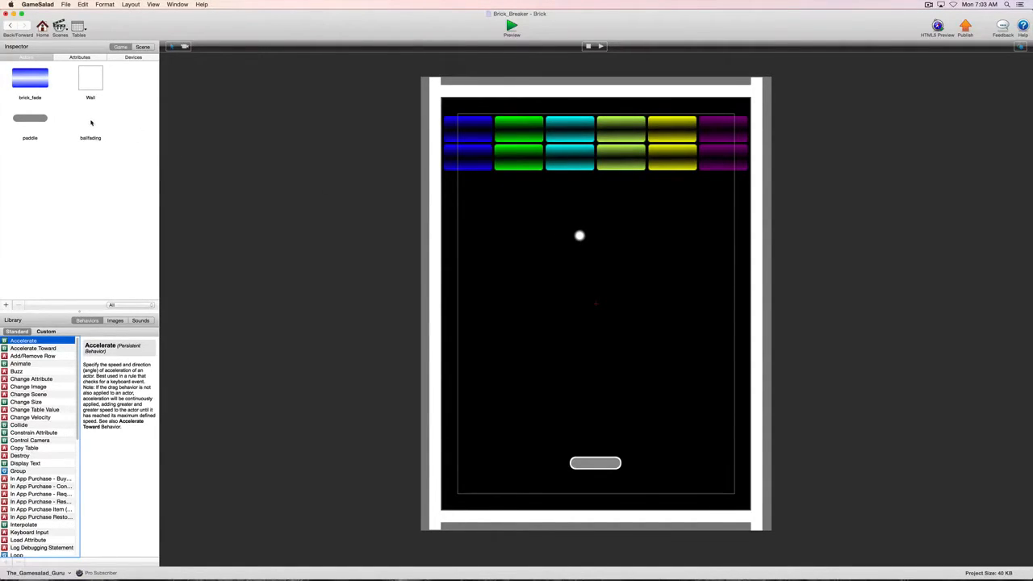
In the ballfading actor's Change Velocity behavior, make the direction relative to the actor and change the speed.
double_click(91, 122)
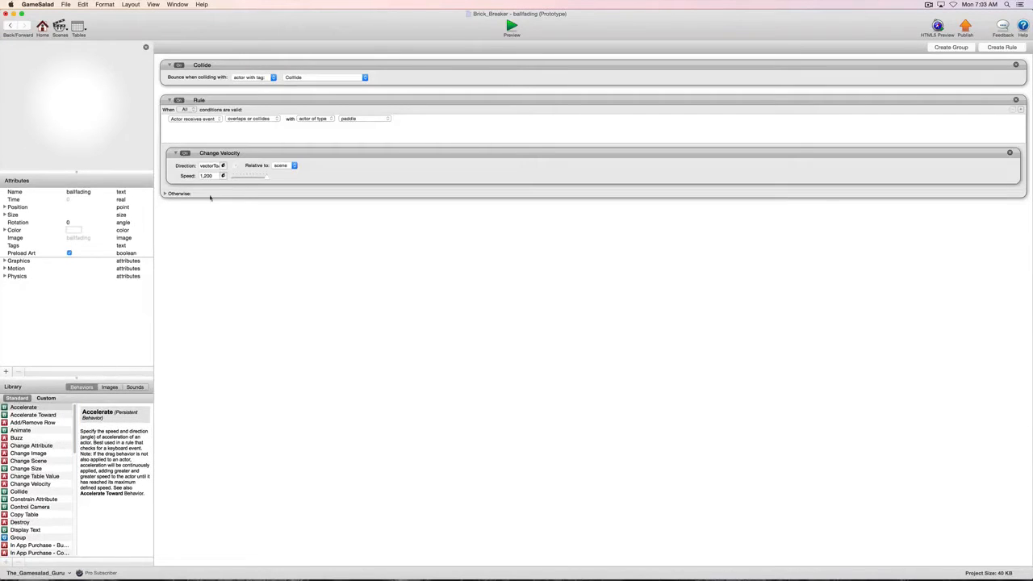
click(287, 166)
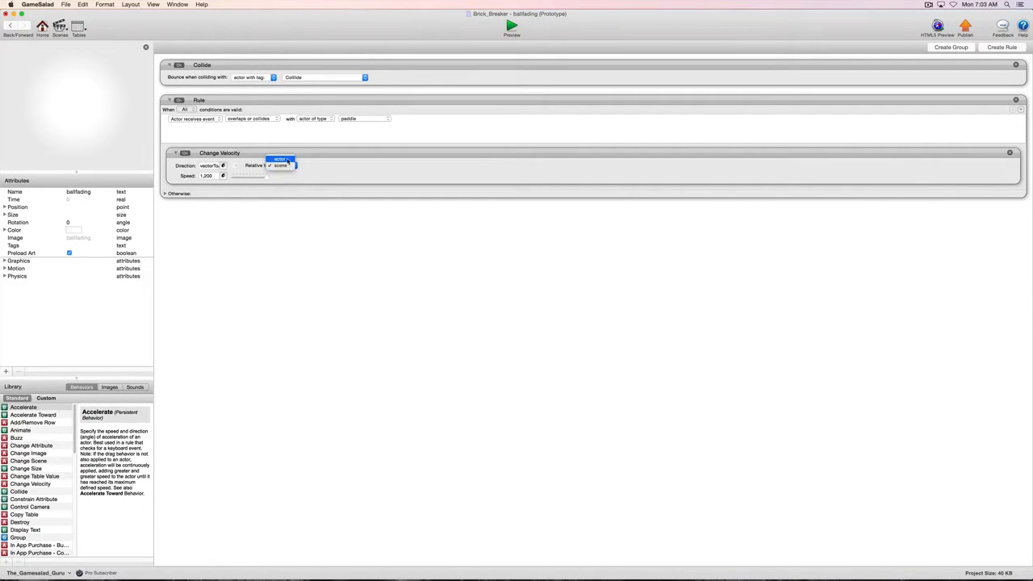
click(287, 160)
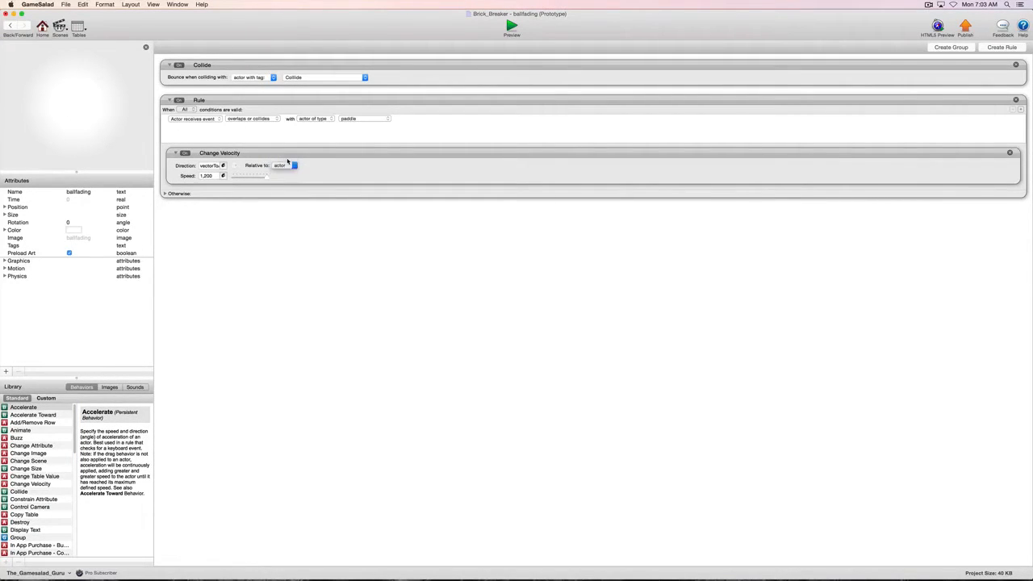
double_click(213, 176)
text(1)
key(Return)
click(9, 27)
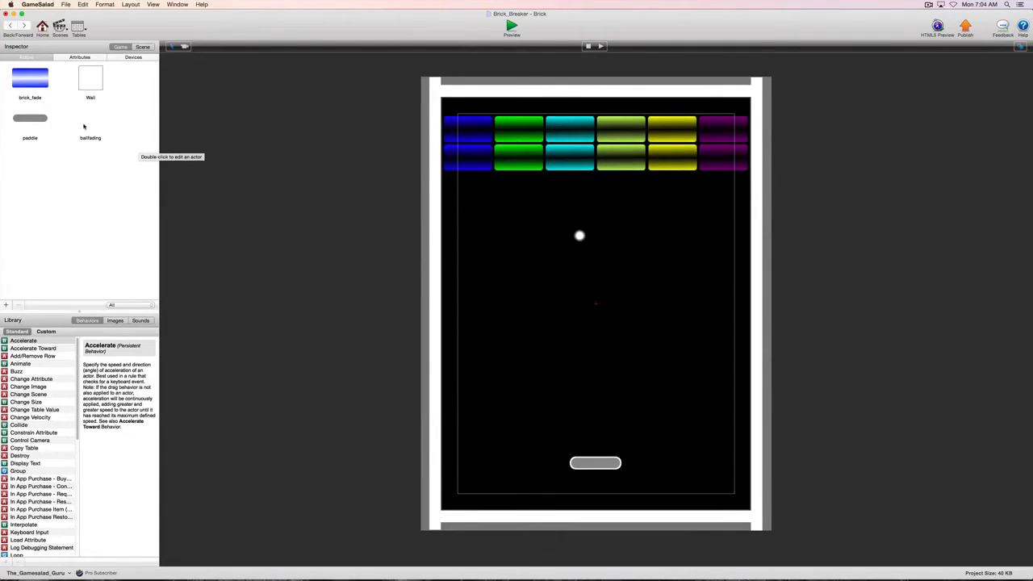
Create a new rule in the brick_fade actor.
click(35, 87)
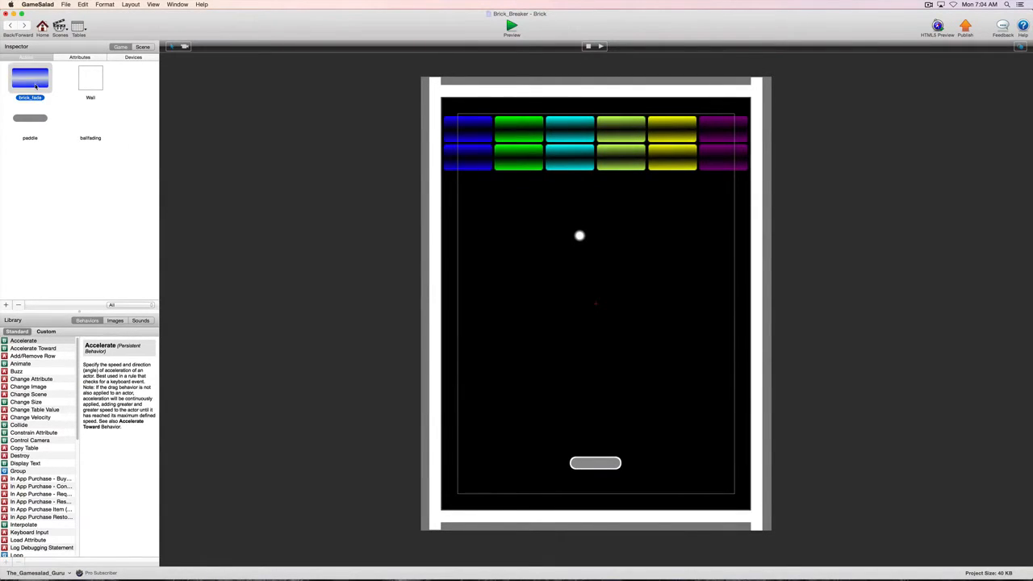
double_click(36, 87)
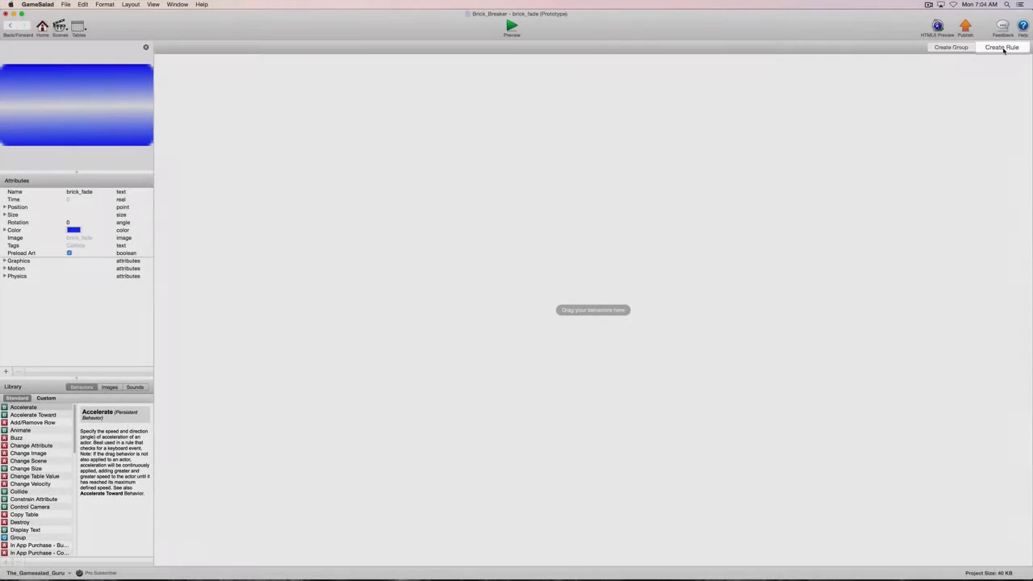
click(1001, 48)
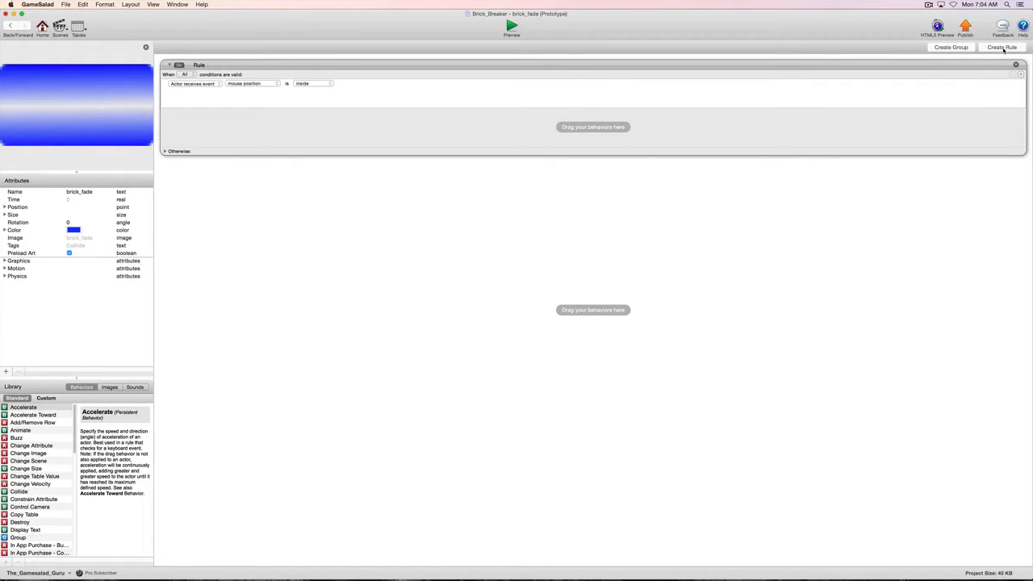
scroll(57, 470, down, 10)
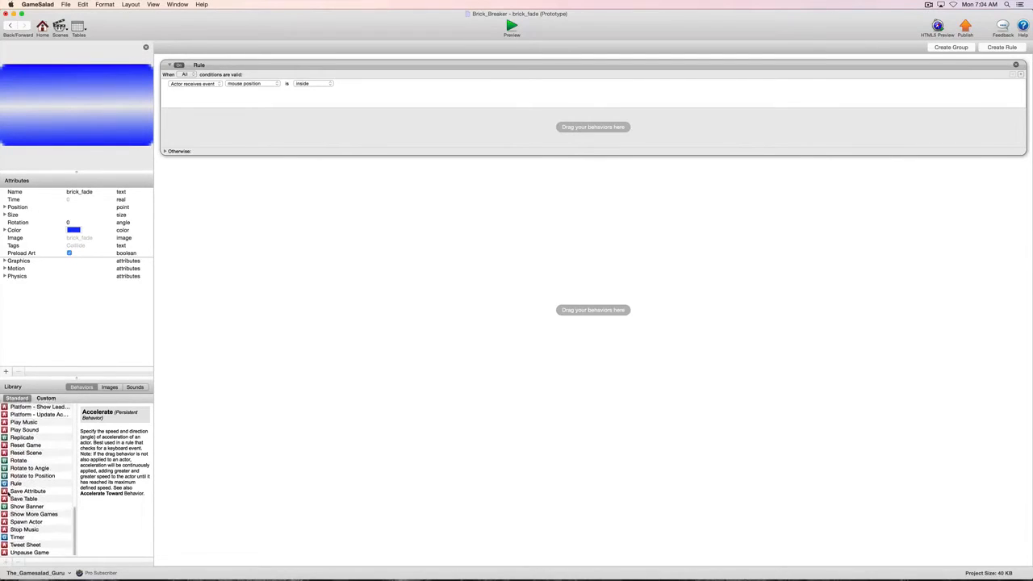
drag(16, 484, 283, 313)
click(1015, 169)
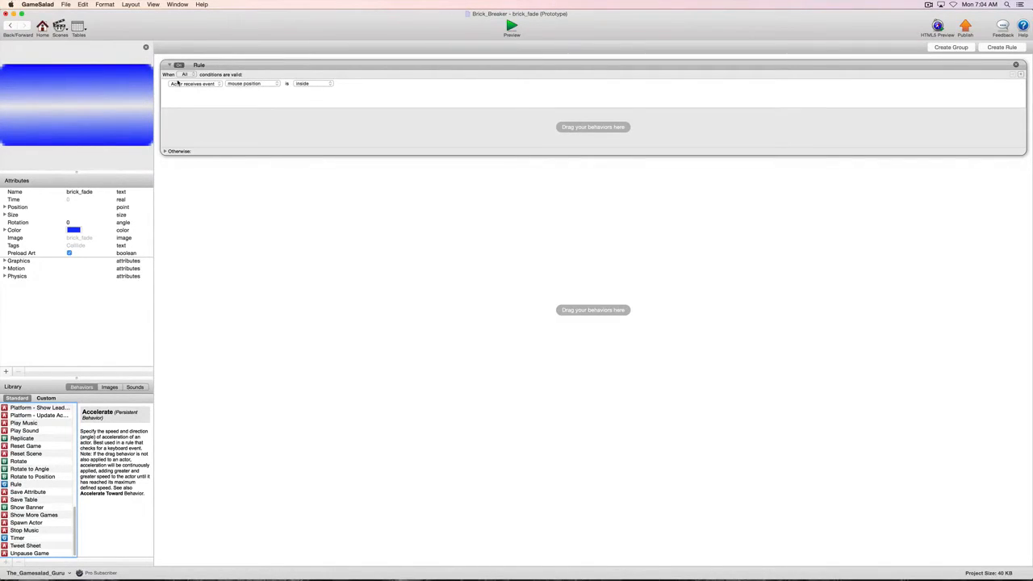
Set the rule's condition to trigger when the brick overlaps or collides with an actor of type ballfading.
click(264, 85)
click(268, 95)
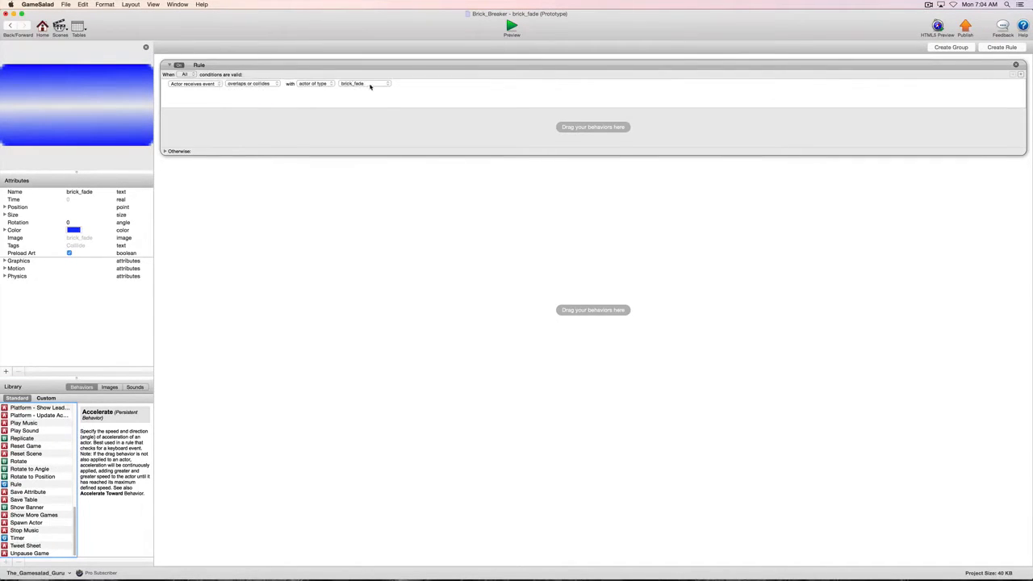
click(370, 86)
click(373, 104)
Add a Change Attribute behavior inside the collision rule.
scroll(30, 436, up, 5)
scroll(30, 436, up, 3)
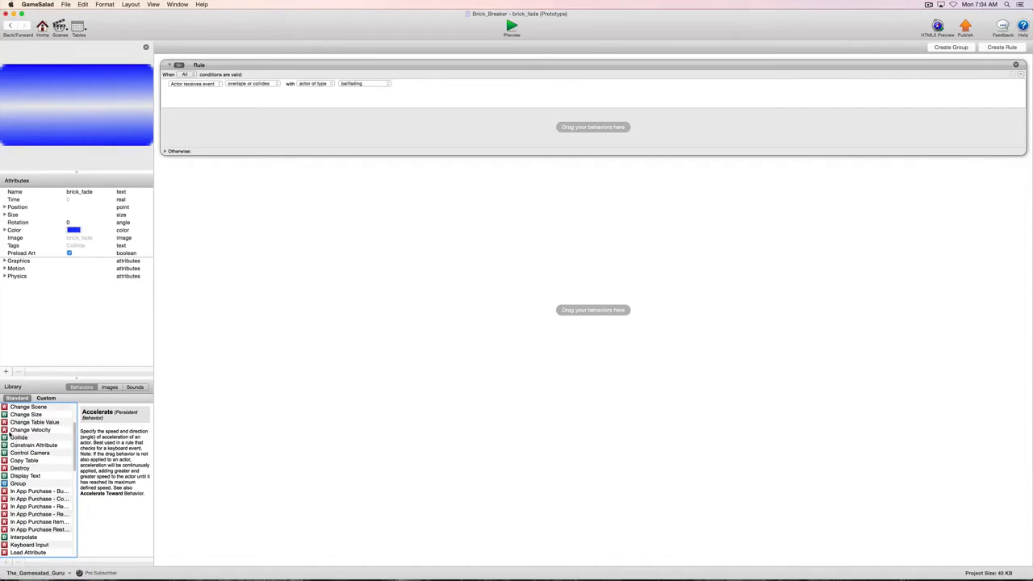
scroll(7, 431, up, 2)
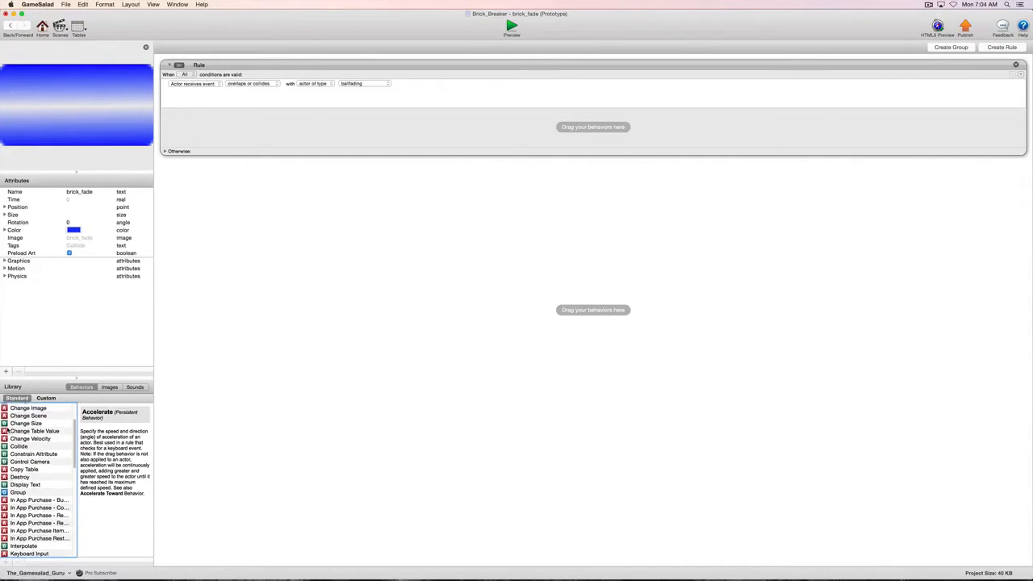
drag(5, 438, 226, 127)
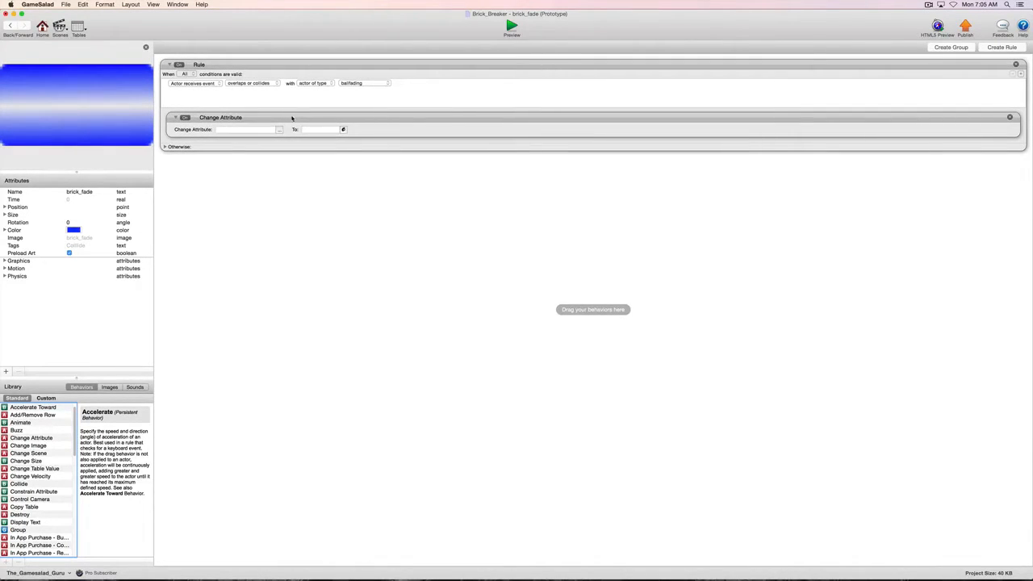
drag(293, 115, 292, 65)
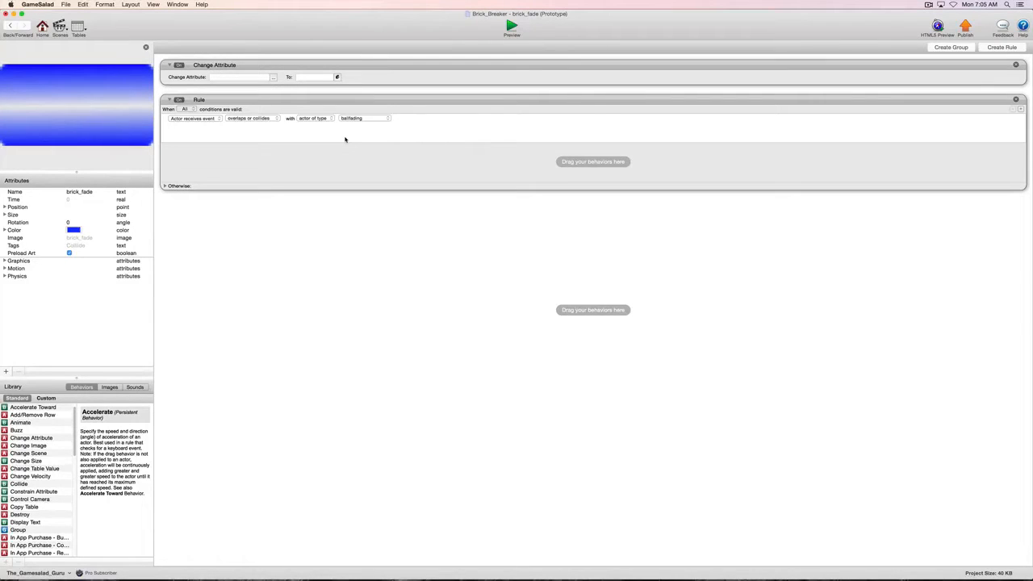
drag(349, 65, 357, 154)
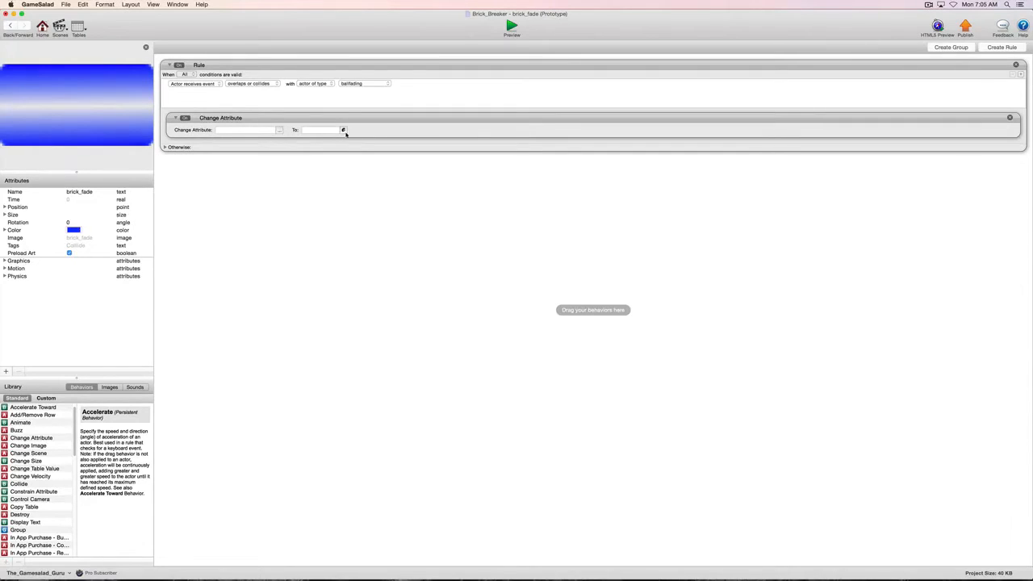
Return to the scene and create an integer game attribute named Score.
click(10, 26)
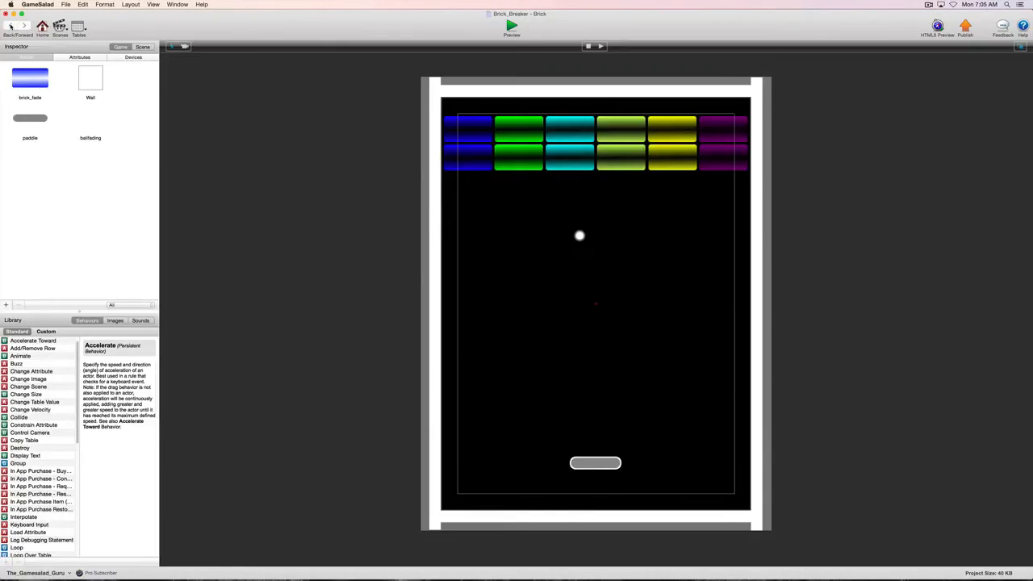
click(79, 57)
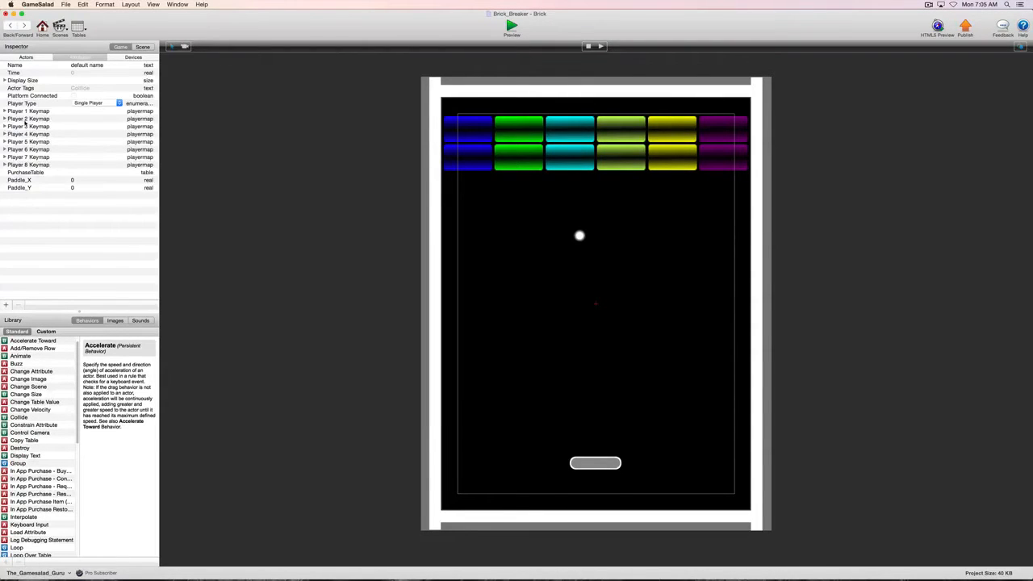
click(5, 306)
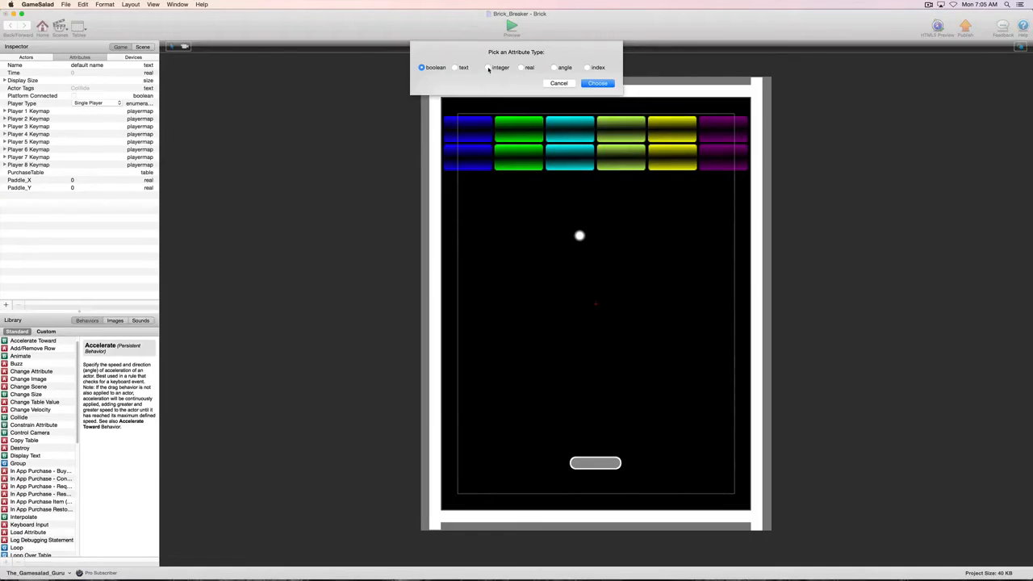
click(488, 68)
click(598, 84)
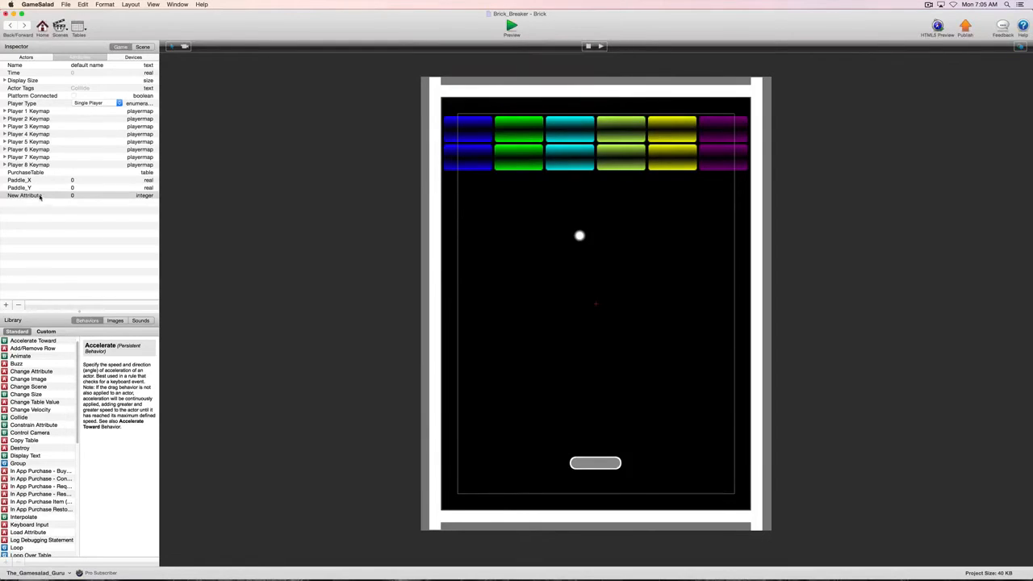
click(39, 196)
double_click(39, 196)
text(S)
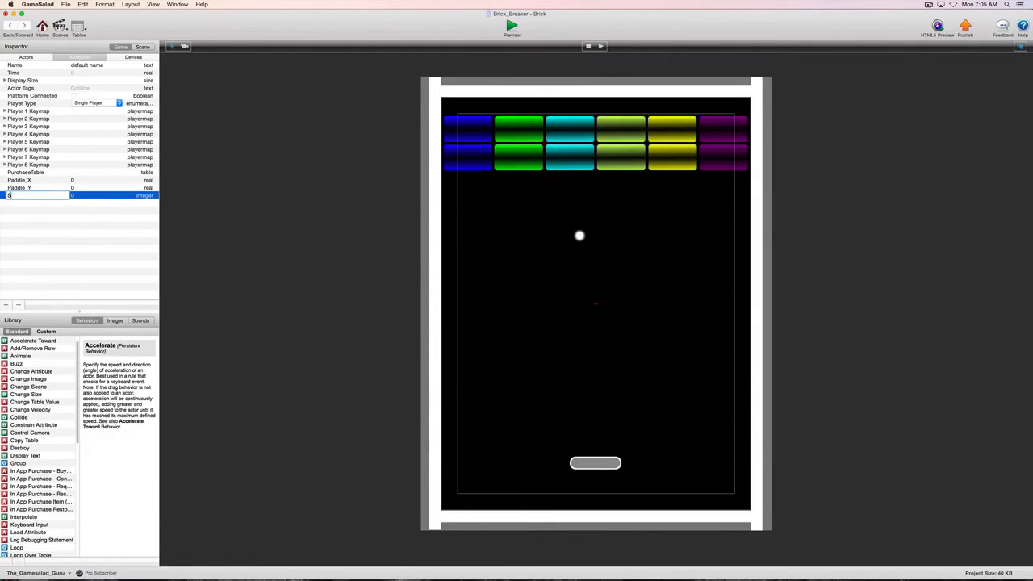
text(core)
key(Return)
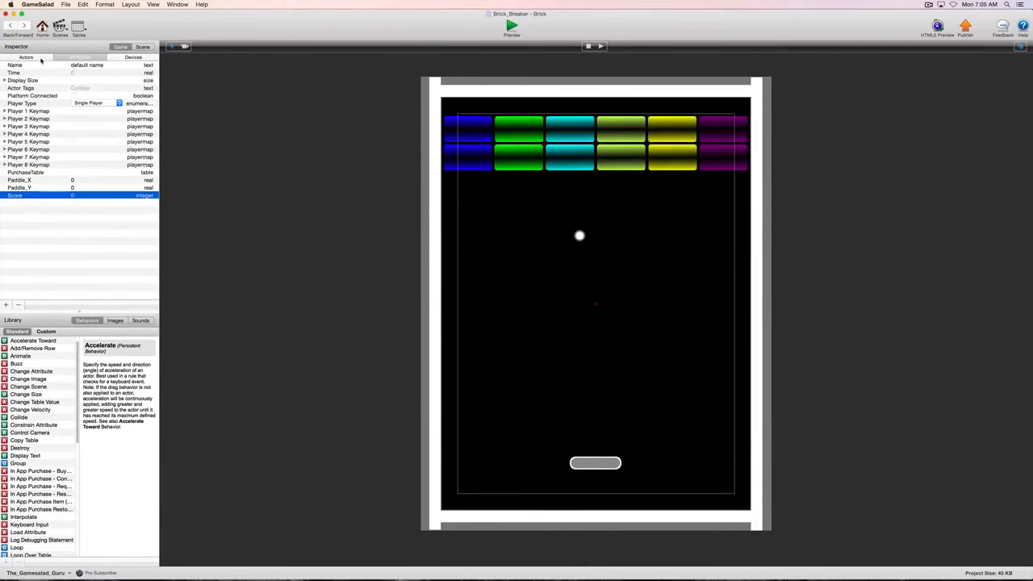
Reopen the brick_fade actor and choose game.Score as the attribute changed by its Change Attribute behavior.
click(41, 59)
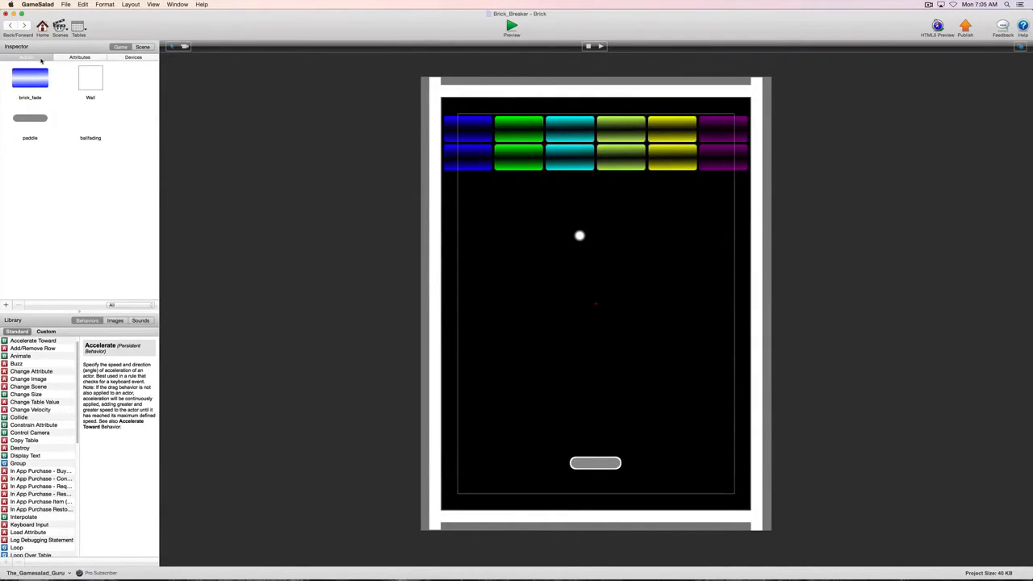
double_click(34, 79)
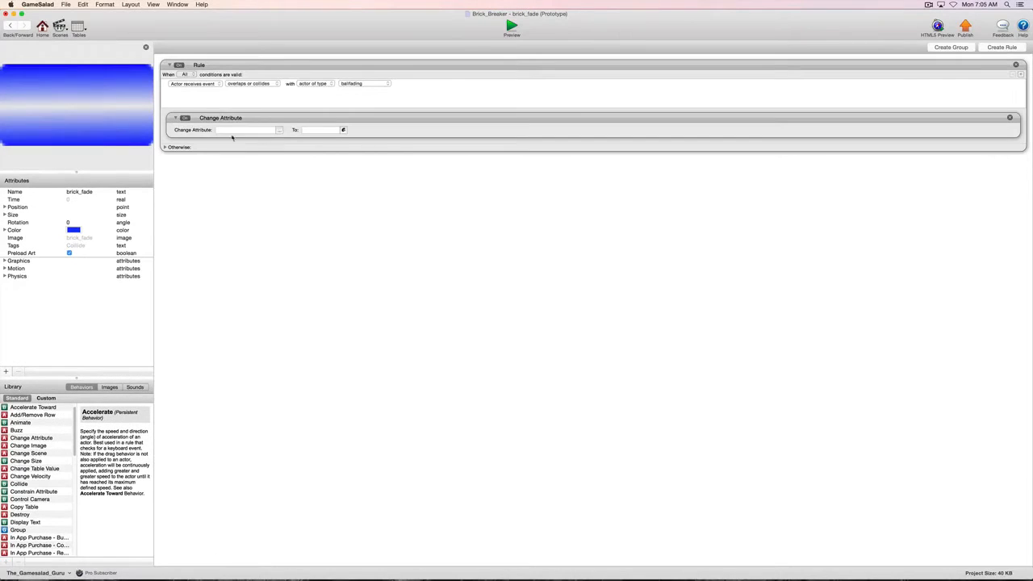
click(279, 130)
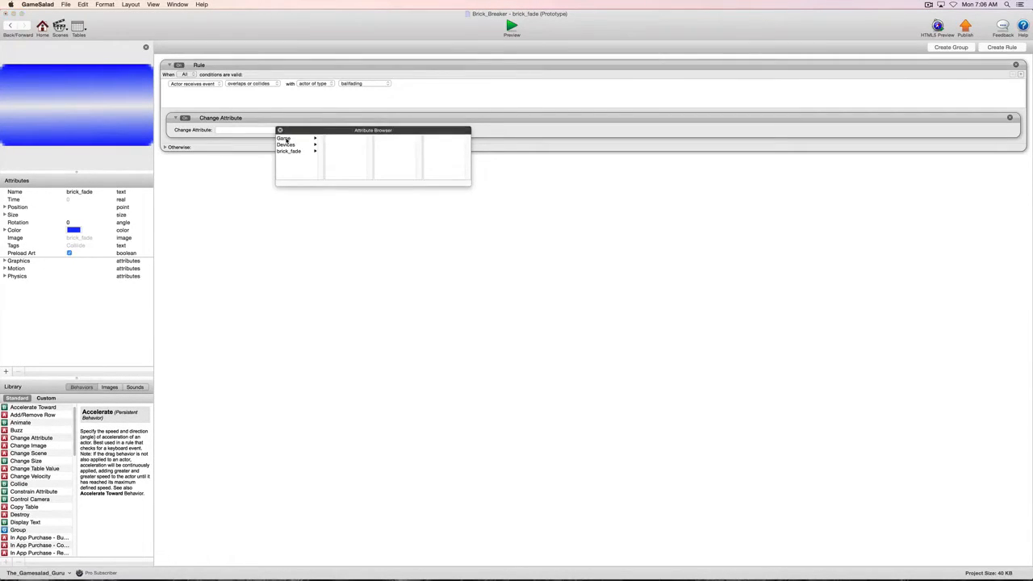
click(284, 139)
scroll(343, 162, down, 5)
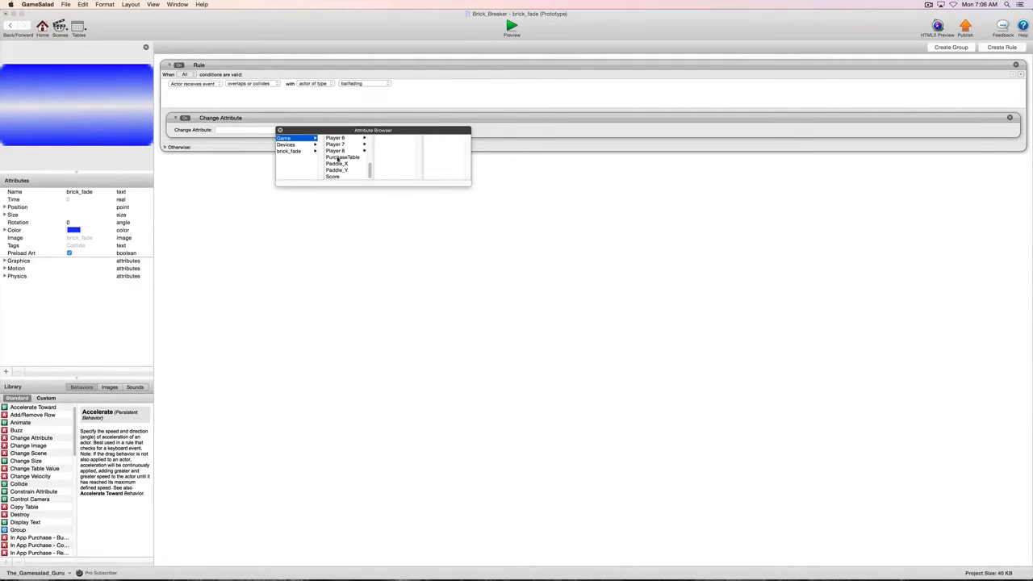
click(334, 176)
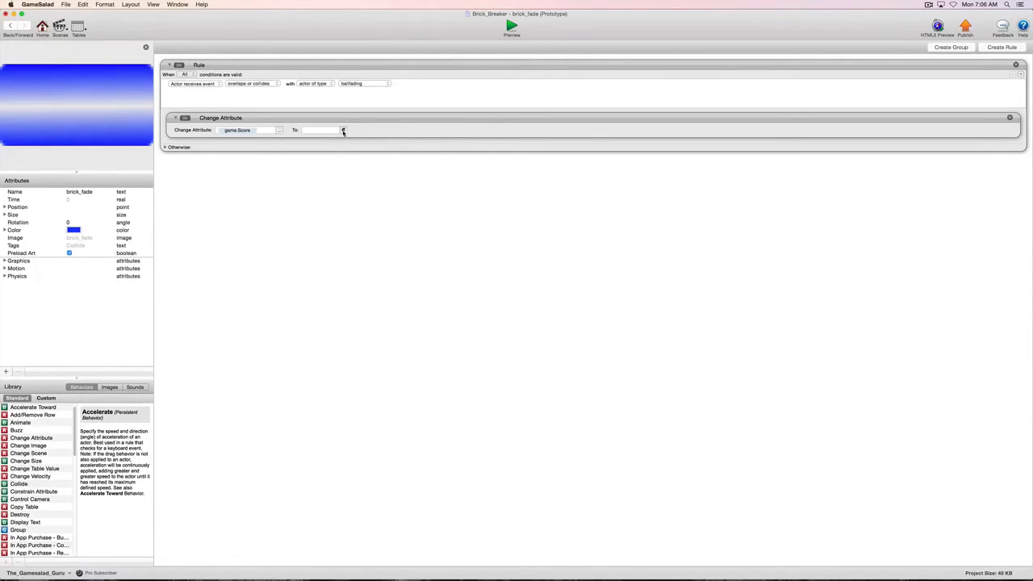
Set the Change Attribute value to the expression game.Score+10.
click(343, 130)
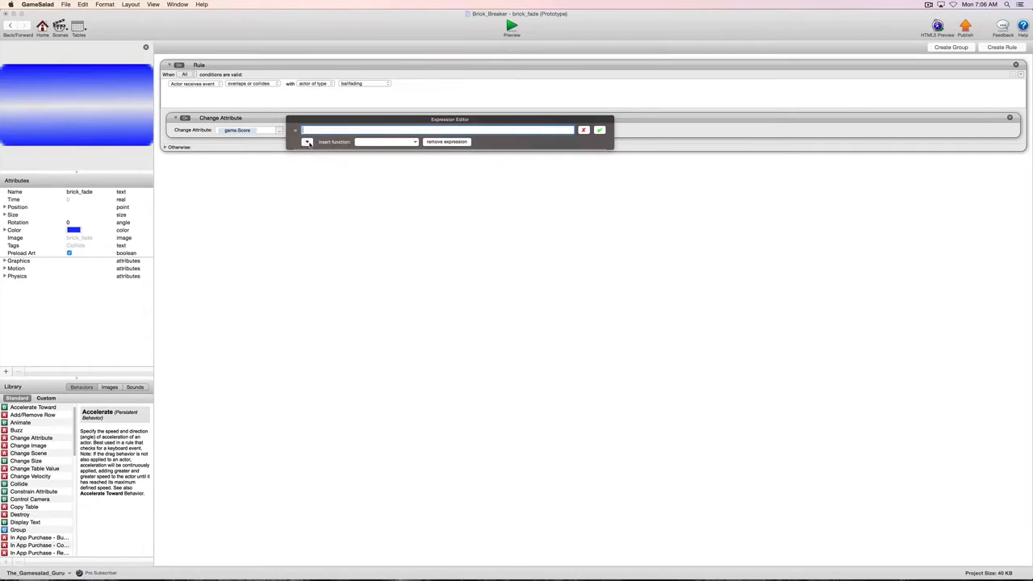
click(306, 142)
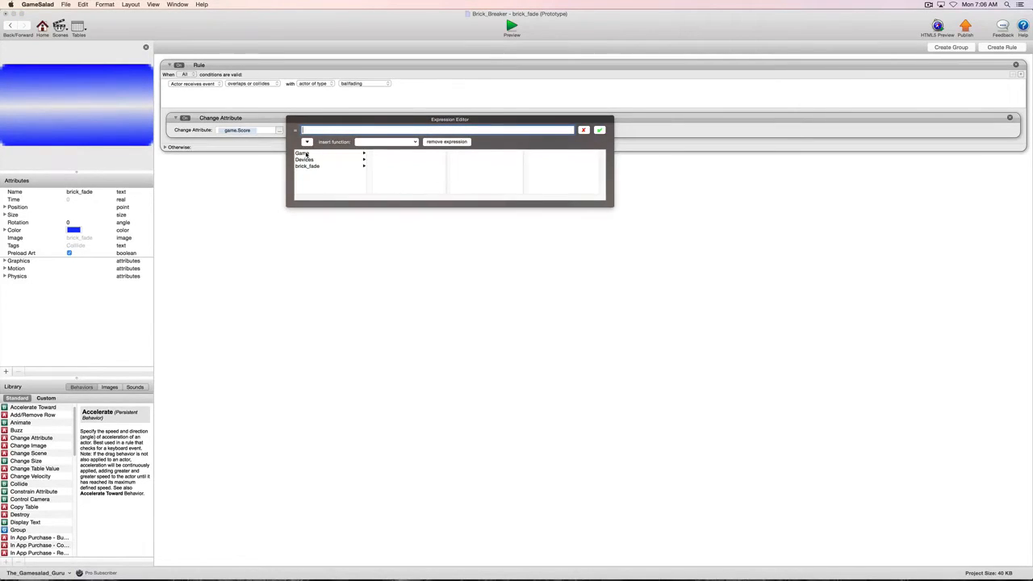
click(306, 154)
scroll(395, 177, down, 10)
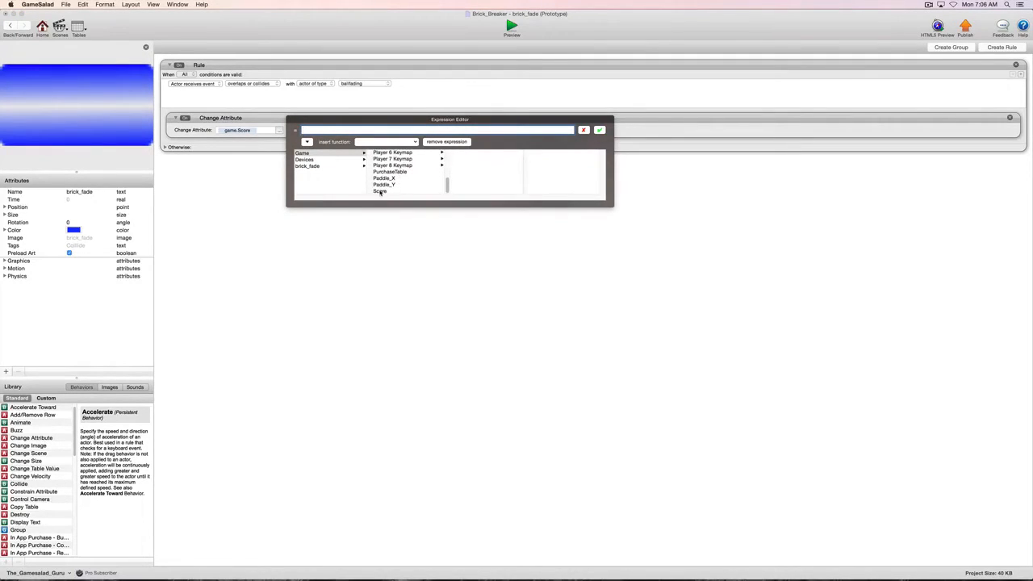
click(380, 191)
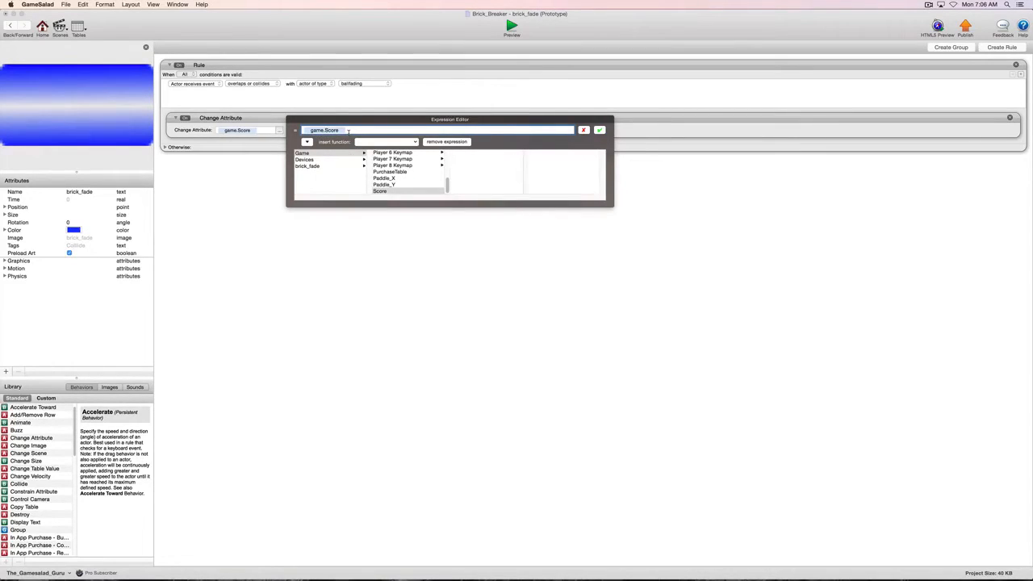
text(+10)
click(599, 129)
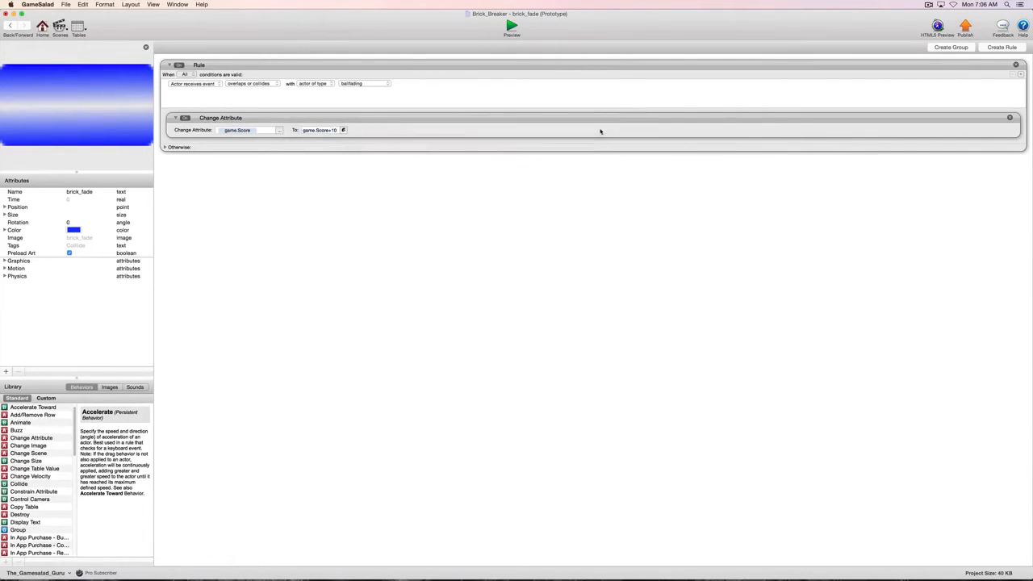
Add a Destroy behavior to the collision rule, placed below the Change Attribute behavior.
scroll(37, 507, down, 2)
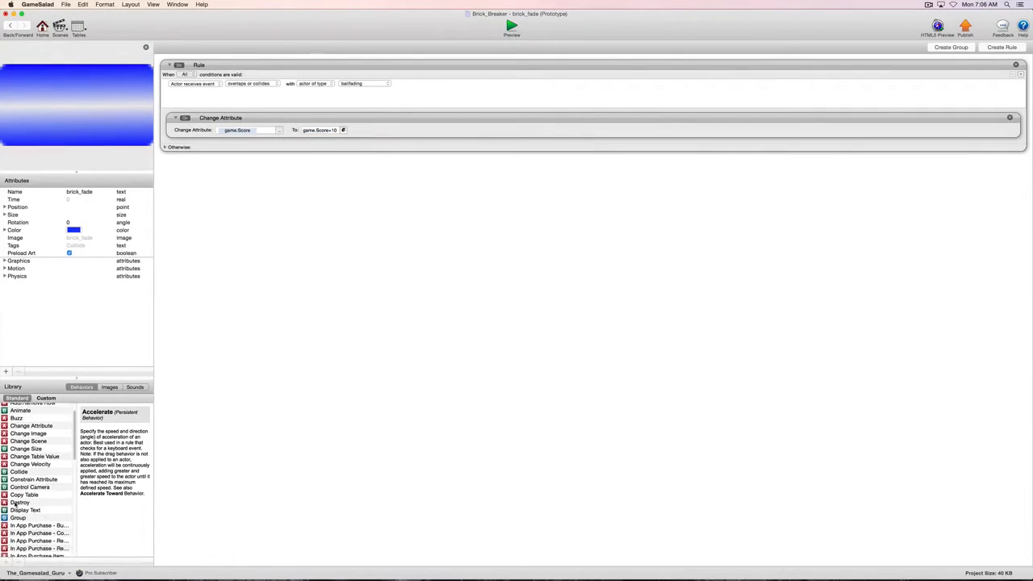
drag(6, 505, 264, 151)
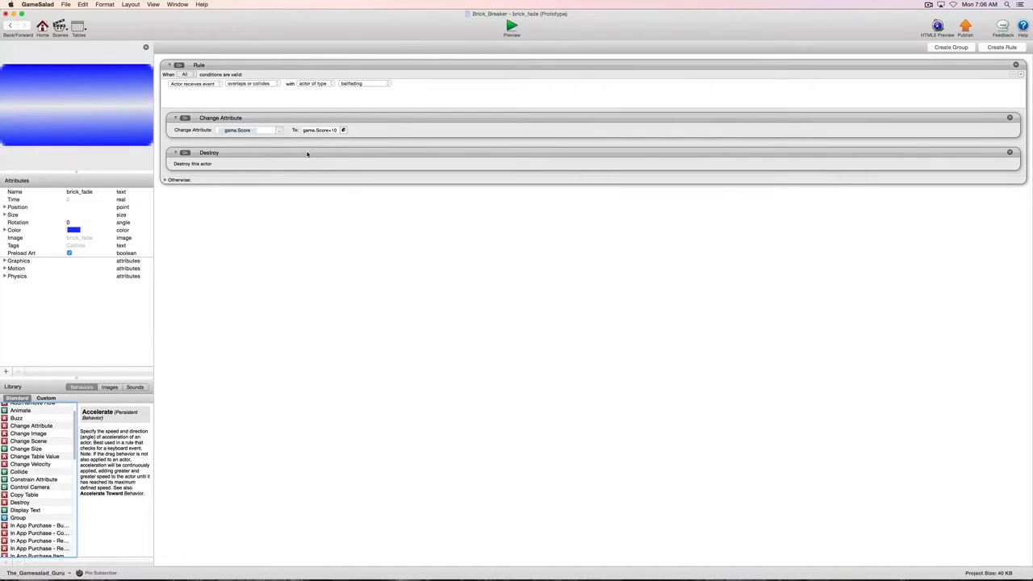
drag(306, 153, 309, 119)
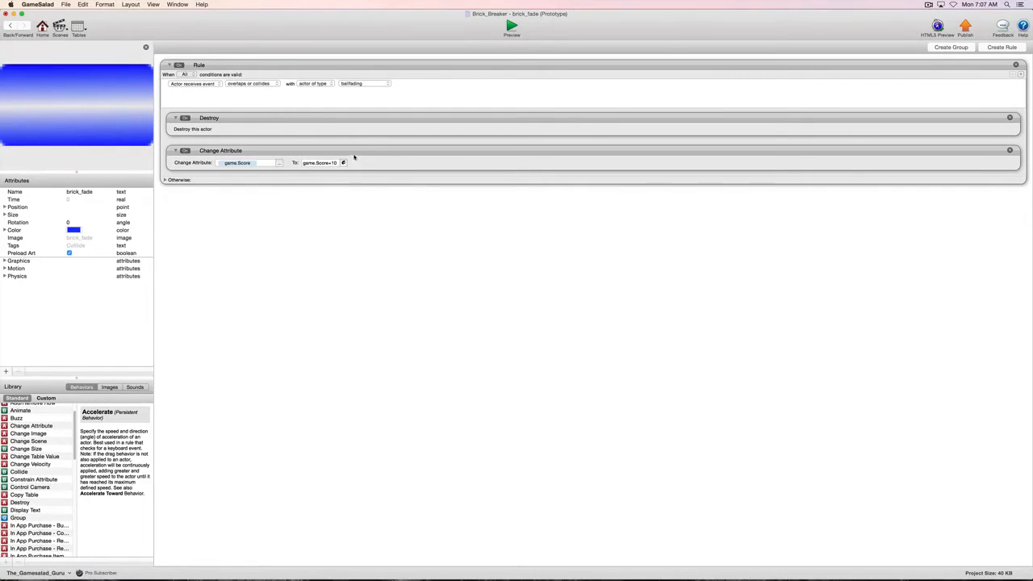
drag(357, 157, 357, 121)
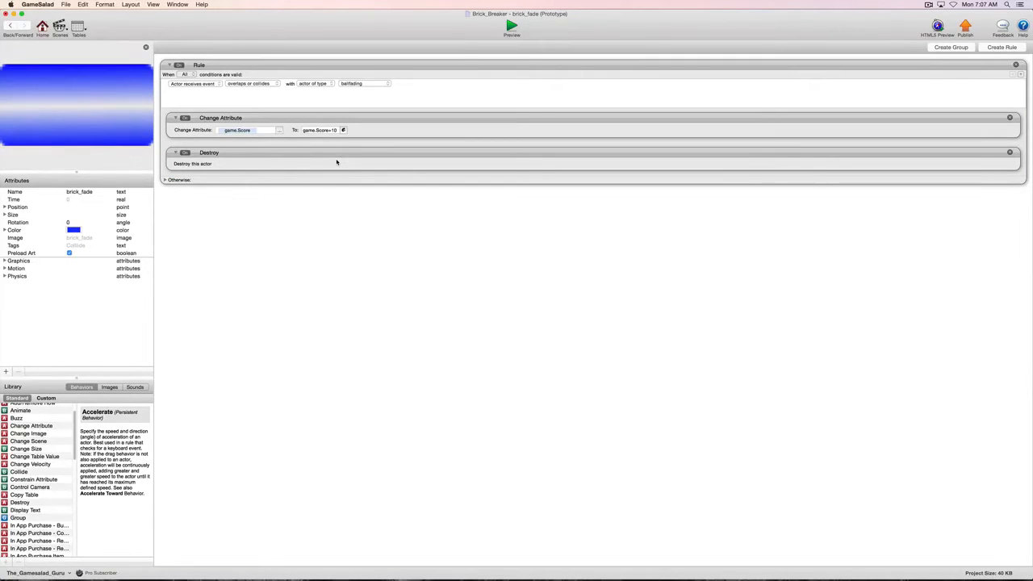
Import Blip.wav, din.wav, hit.wav and hit2.wav into the project as sounds, applying the import choice to all files.
click(135, 387)
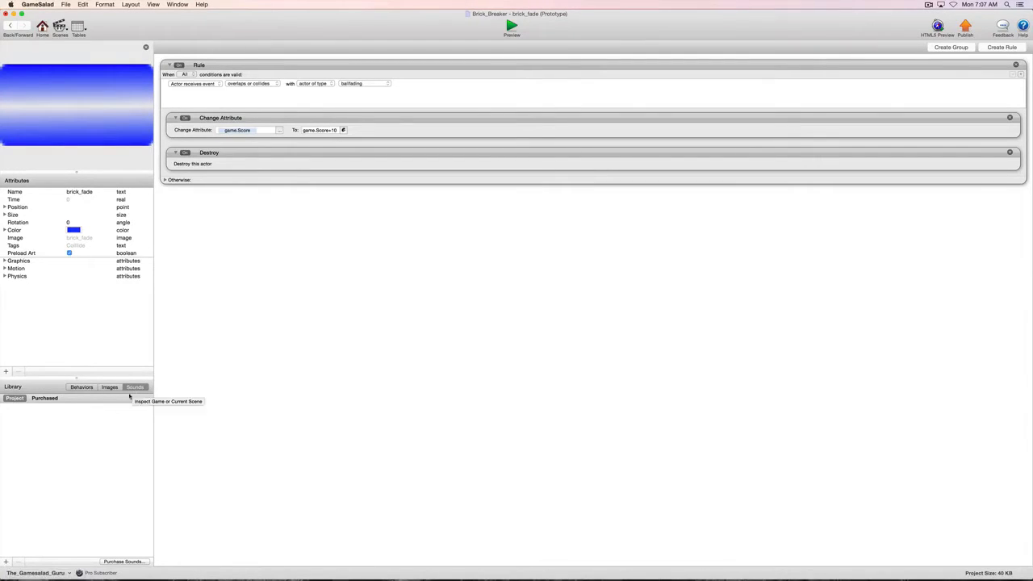
click(6, 561)
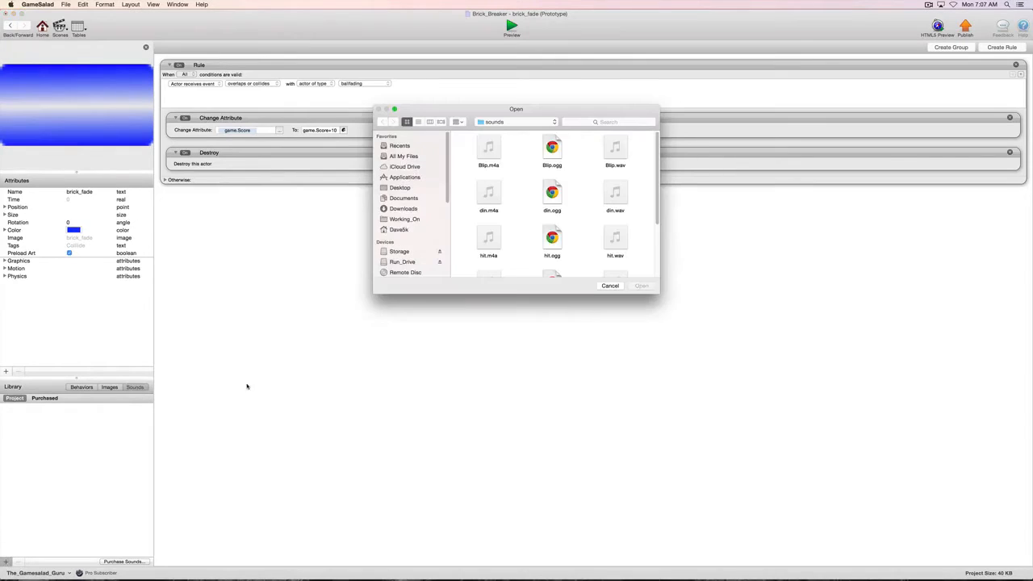
click(525, 122)
click(525, 122)
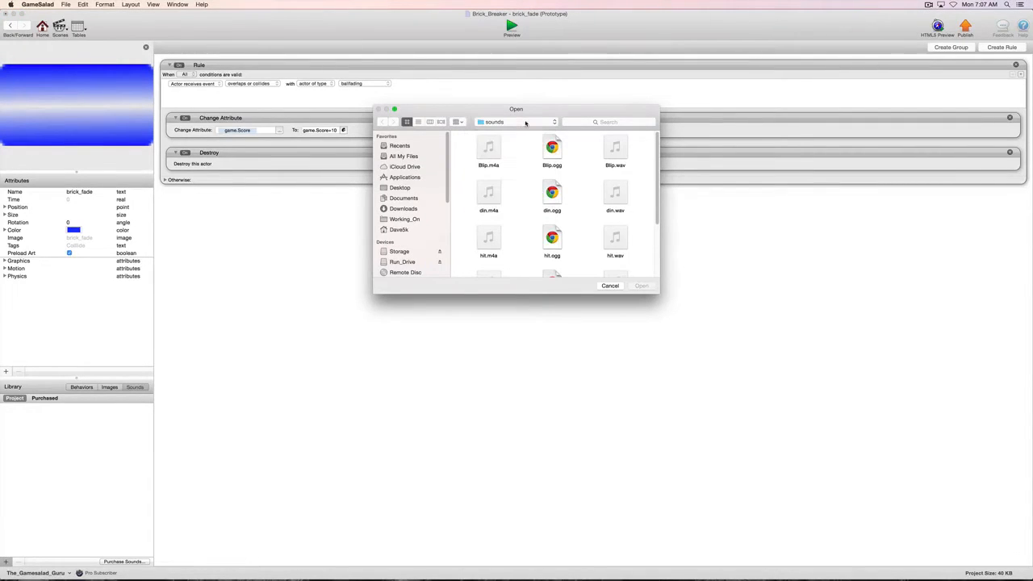
click(616, 149)
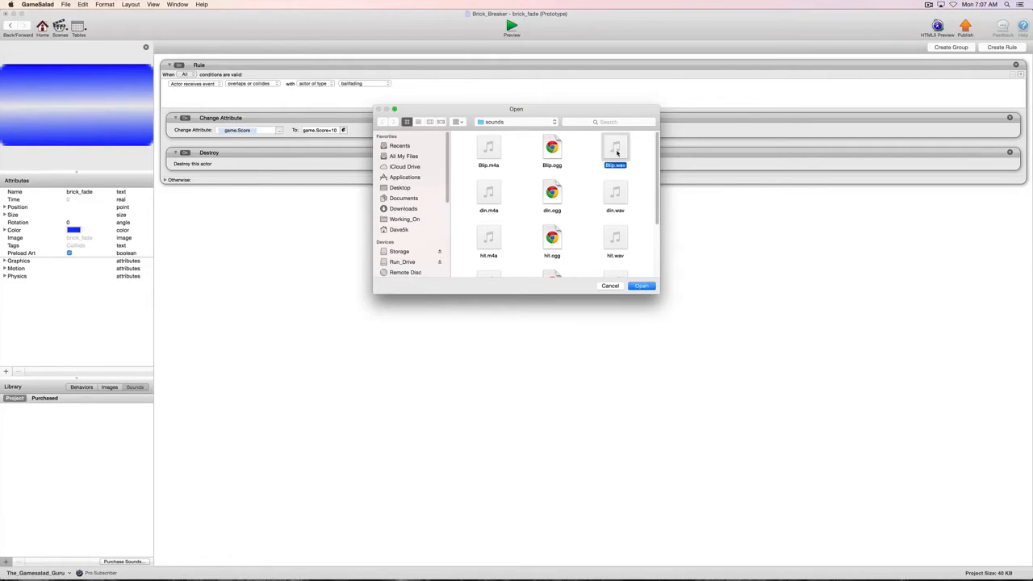
shift+click(613, 196)
scroll(633, 232, down, 1)
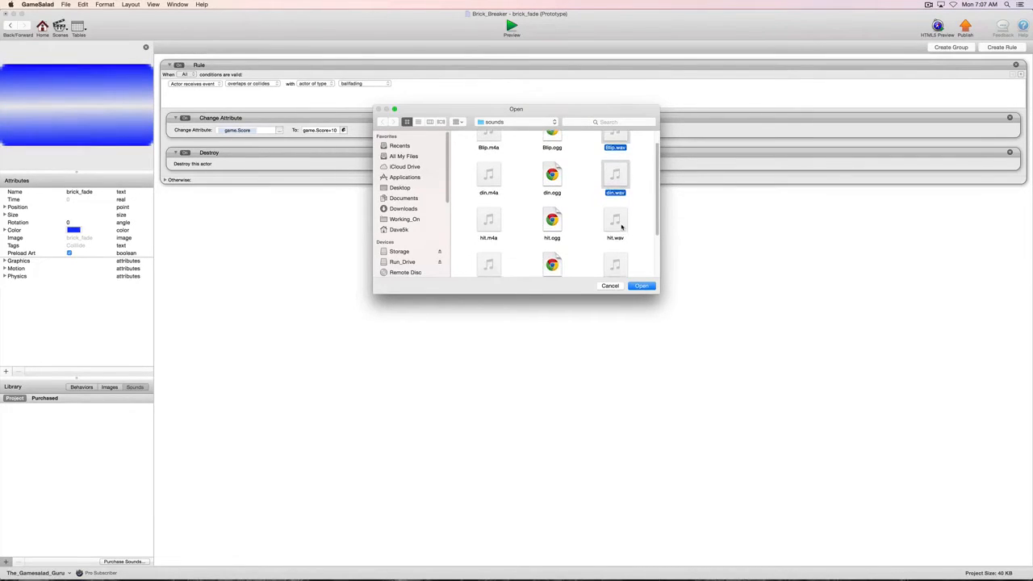
shift+click(623, 229)
scroll(637, 240, down, 1)
shift+click(614, 250)
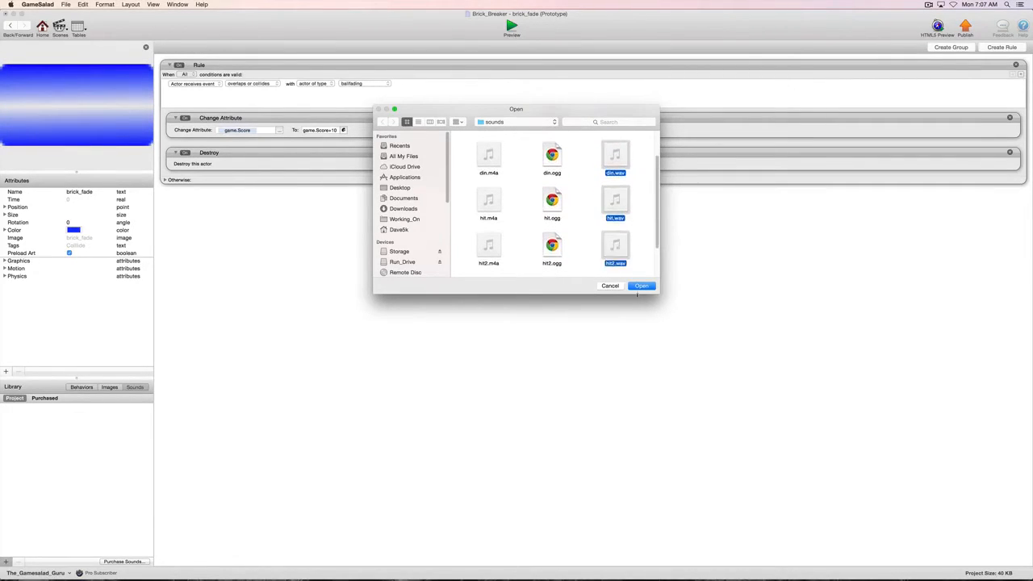
click(641, 285)
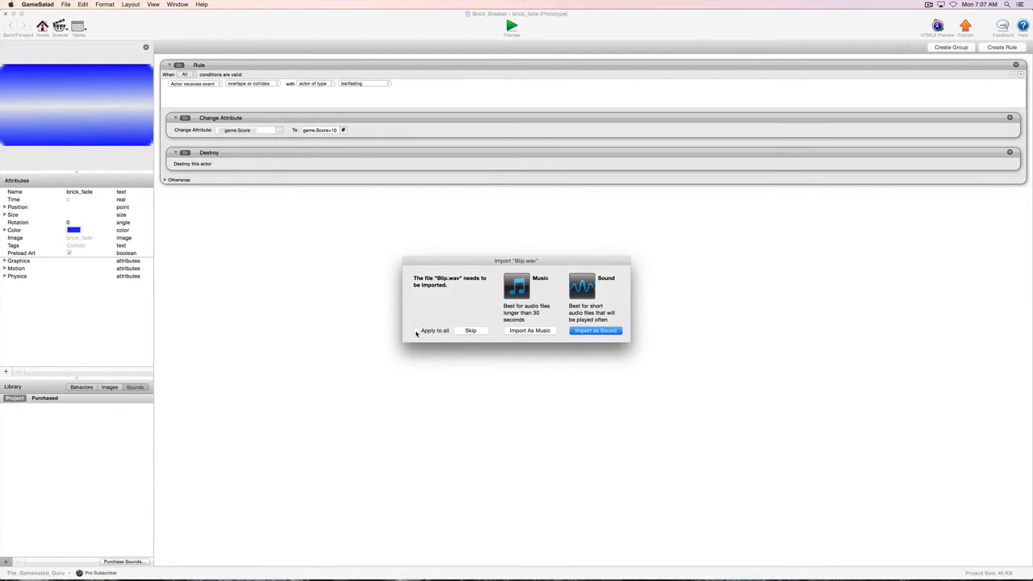
click(416, 331)
click(593, 330)
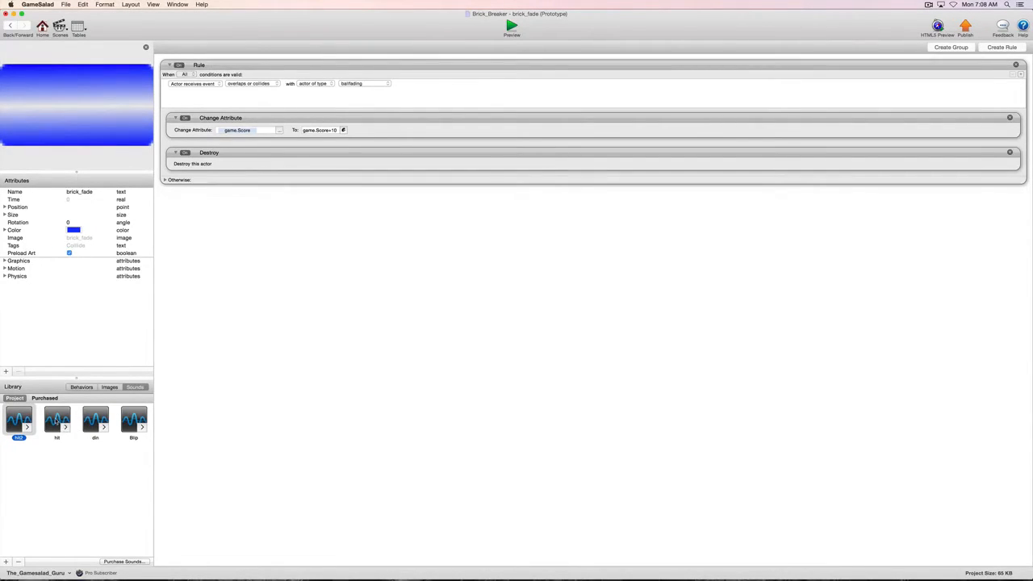
Add the hit sound to the brick_fade collision rule as a Play Sound behavior between Change Attribute and Destroy.
drag(56, 419, 235, 160)
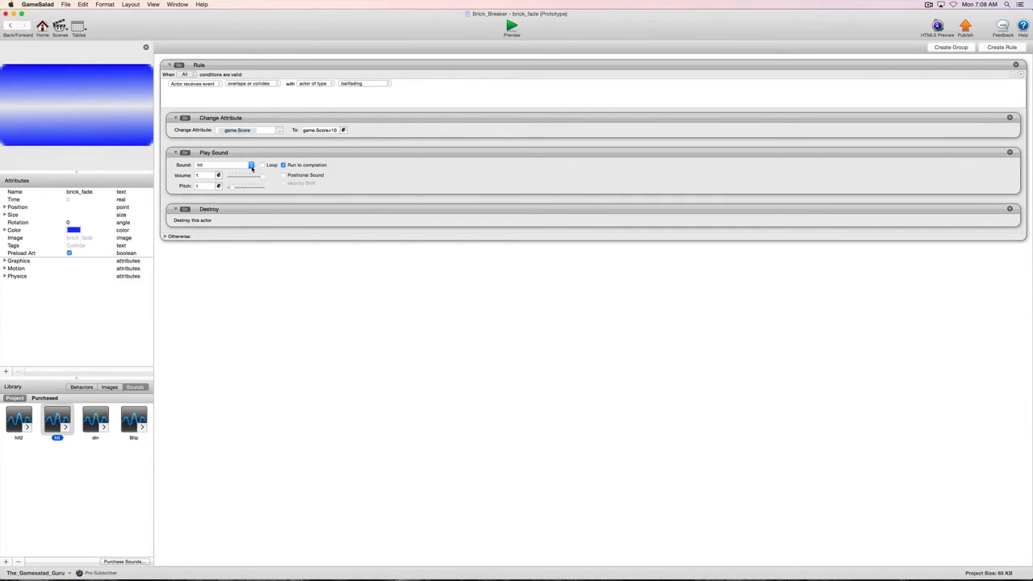
click(251, 165)
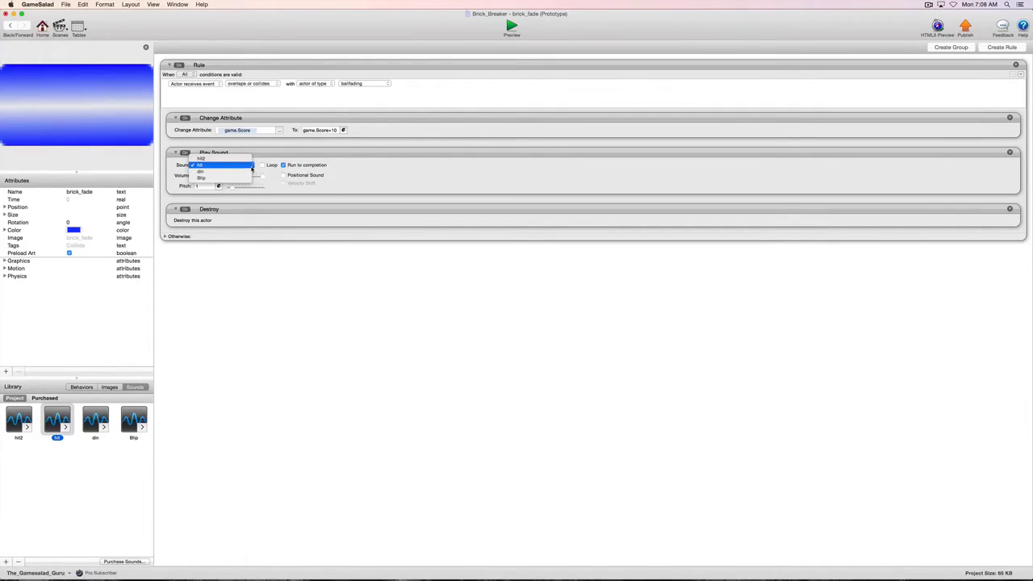
click(251, 167)
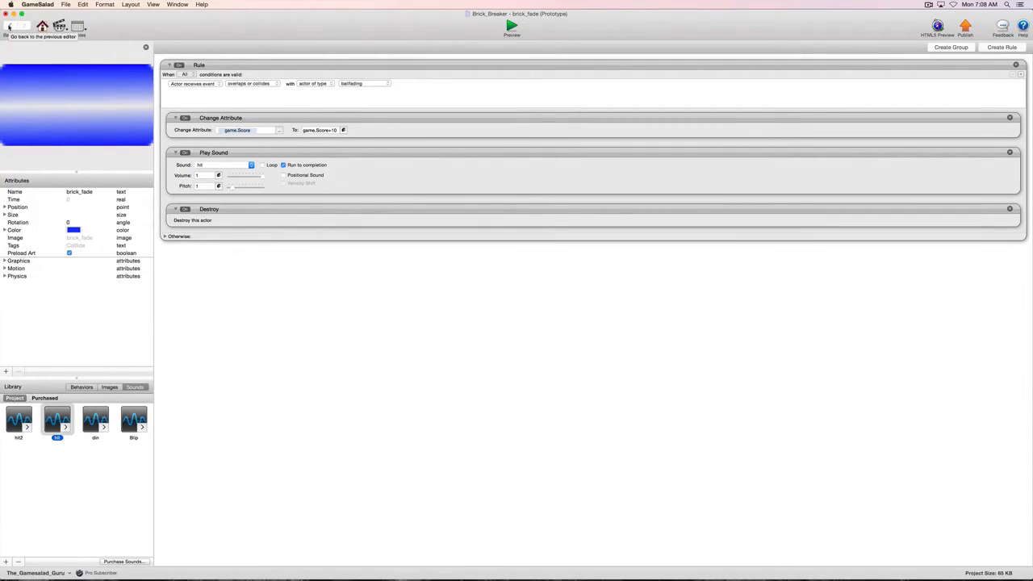
Return to the scene and create a new actor named Score.
click(9, 26)
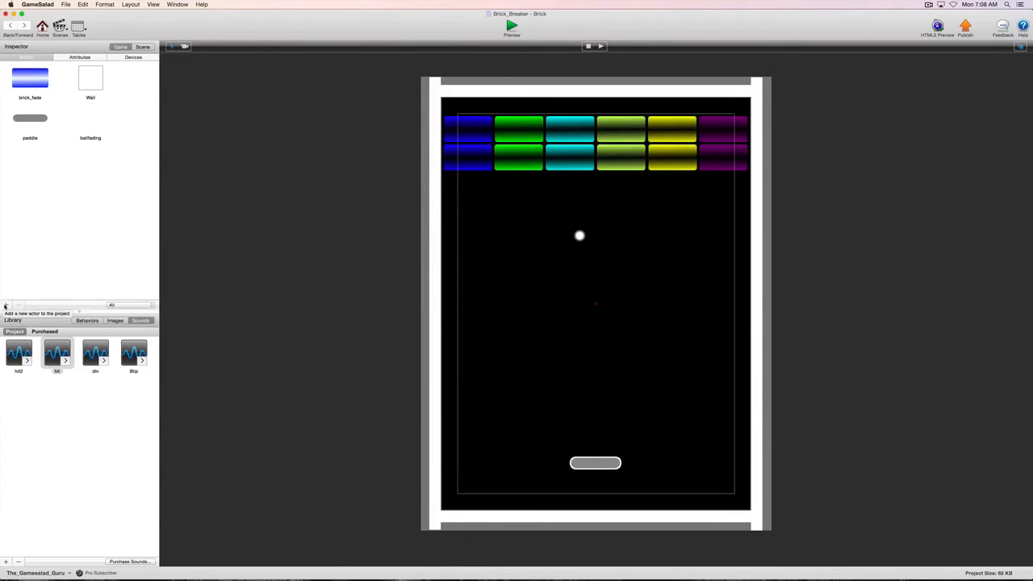
click(6, 306)
click(29, 179)
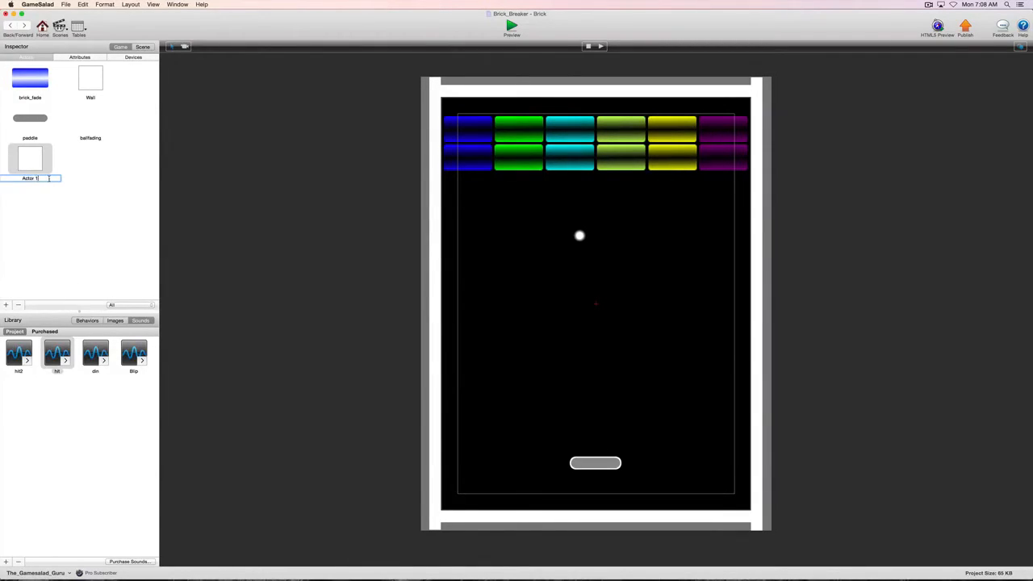
text(Score)
click(37, 195)
Open the Score actor and turn off its Movable physics attribute.
double_click(30, 166)
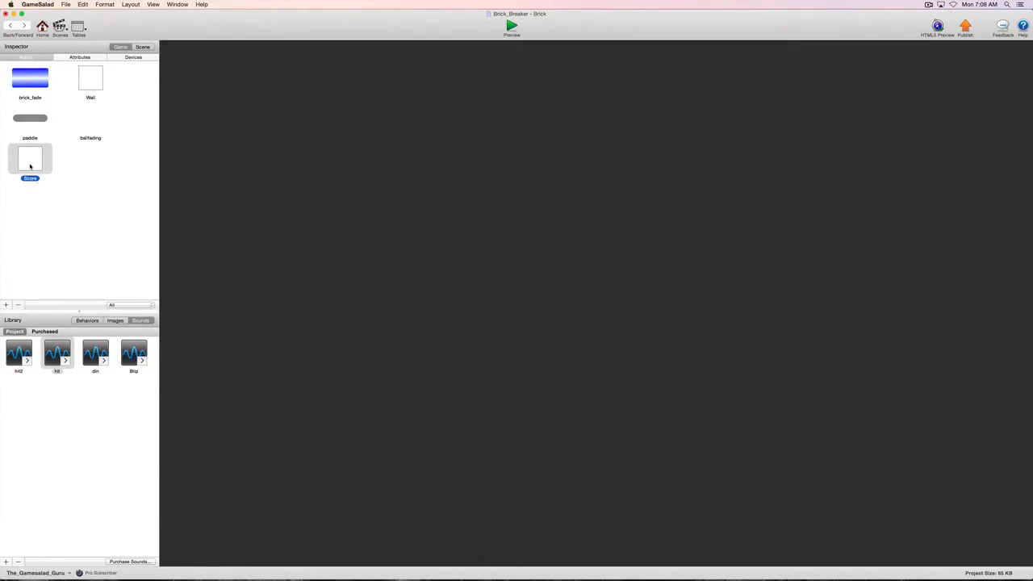
click(5, 276)
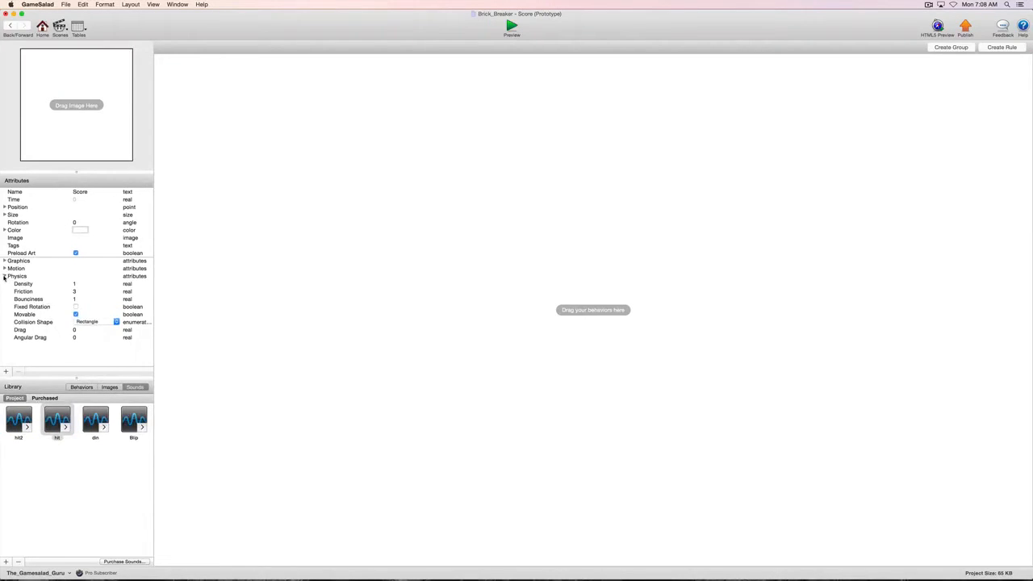
click(76, 314)
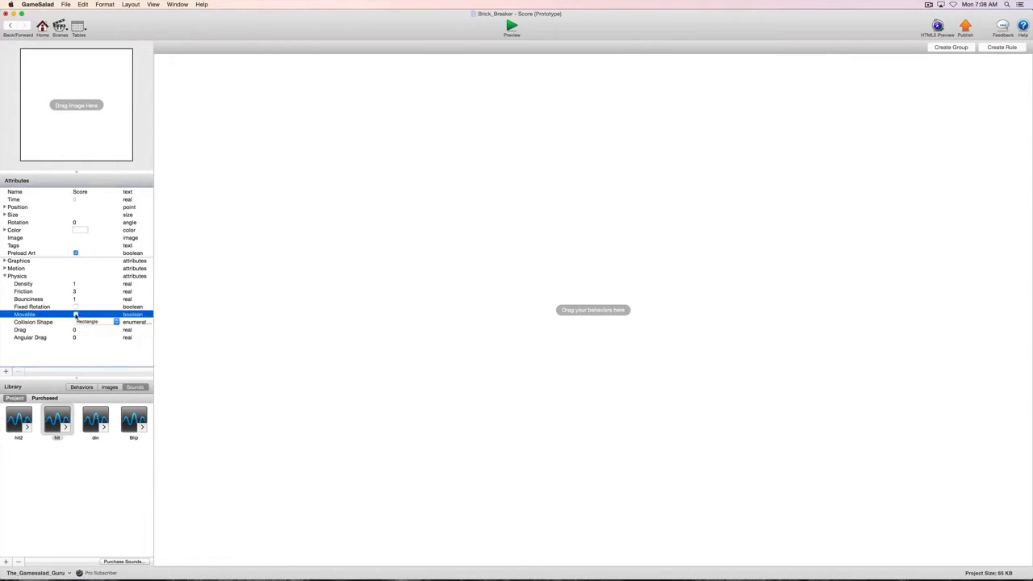
click(5, 276)
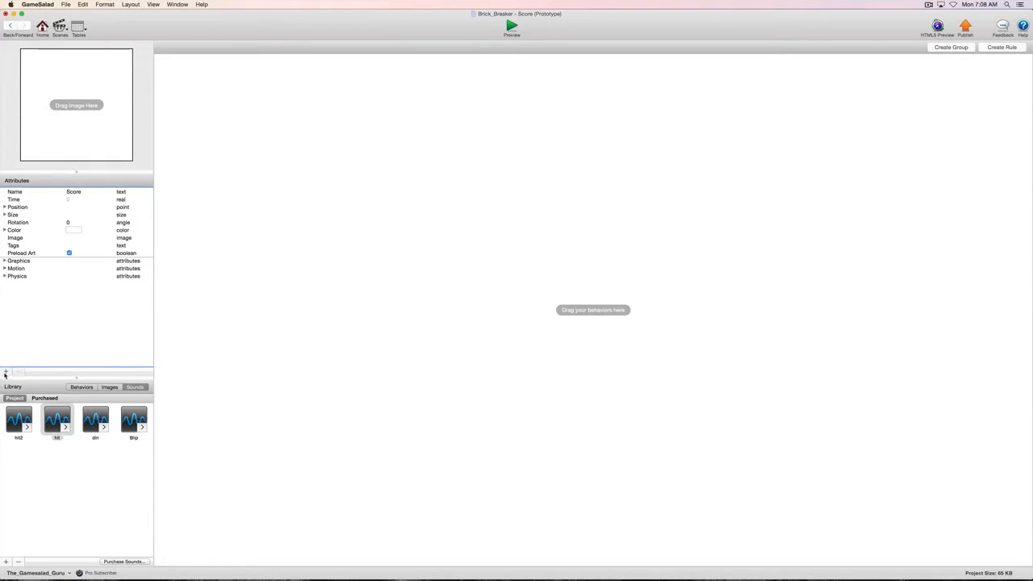
Add a Display Text behavior to the Score actor.
click(82, 387)
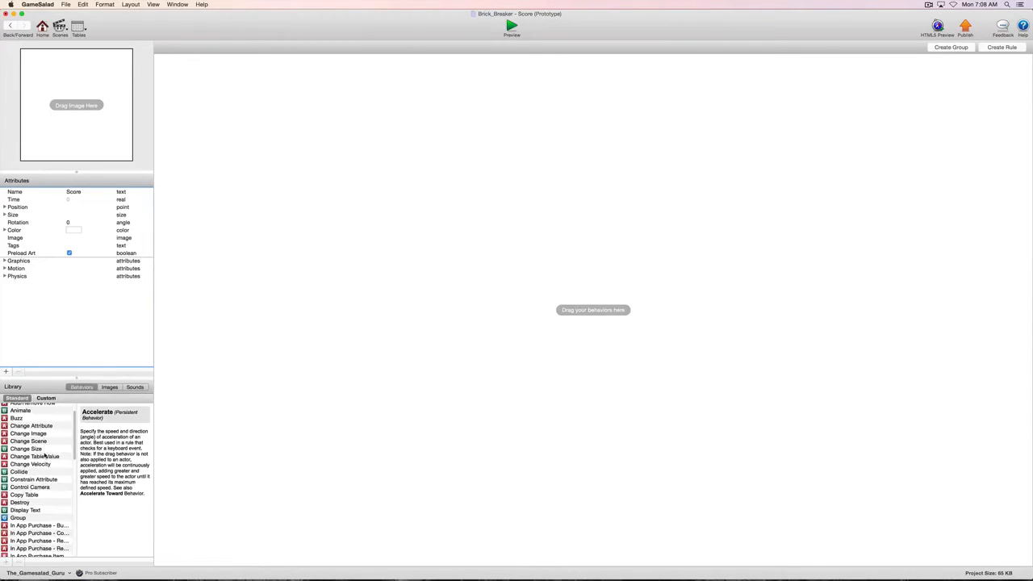
scroll(46, 457, down, 3)
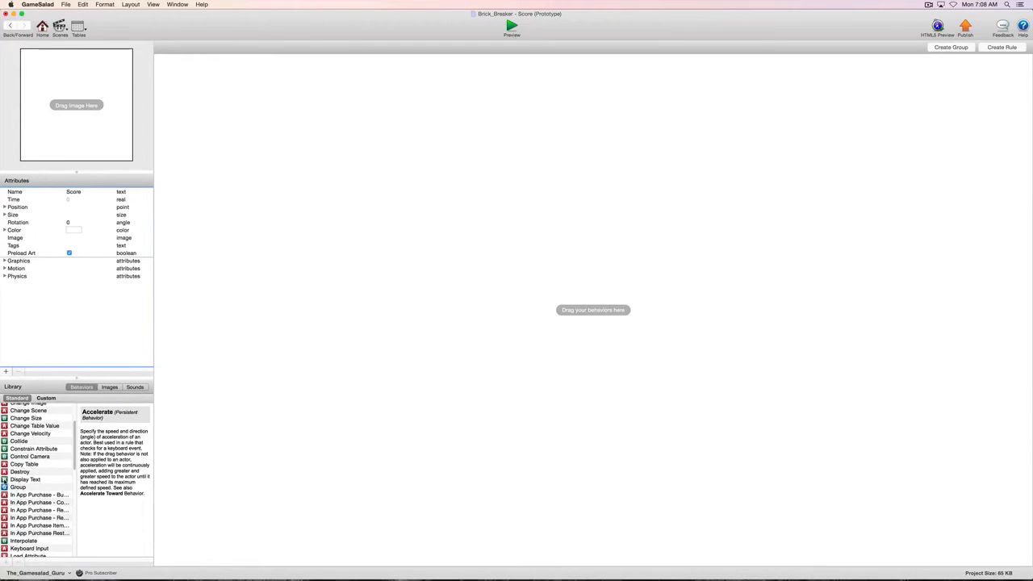
click(5, 479)
drag(5, 479, 206, 101)
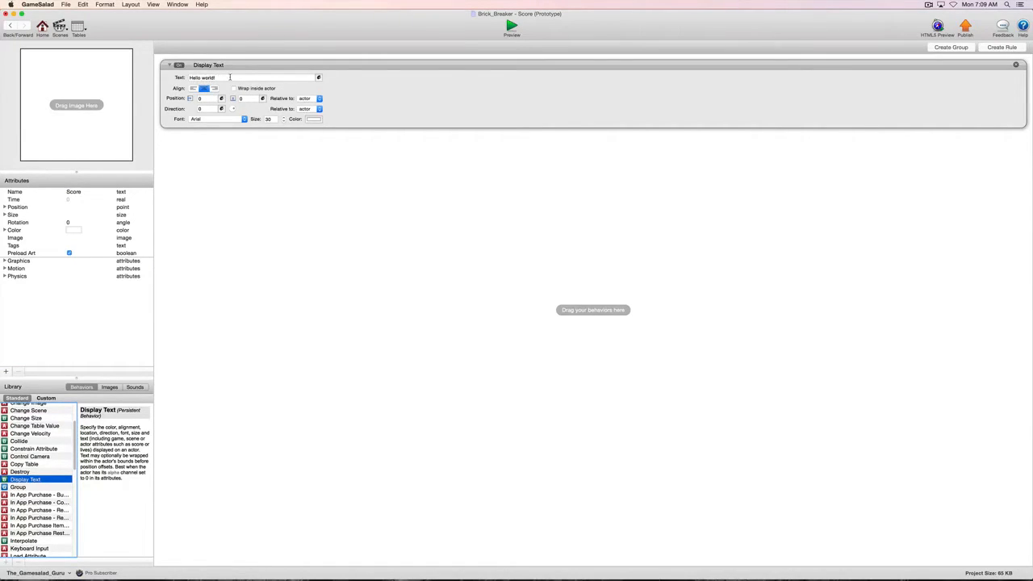
Set the Display Text content to the expression game.Score.
click(318, 76)
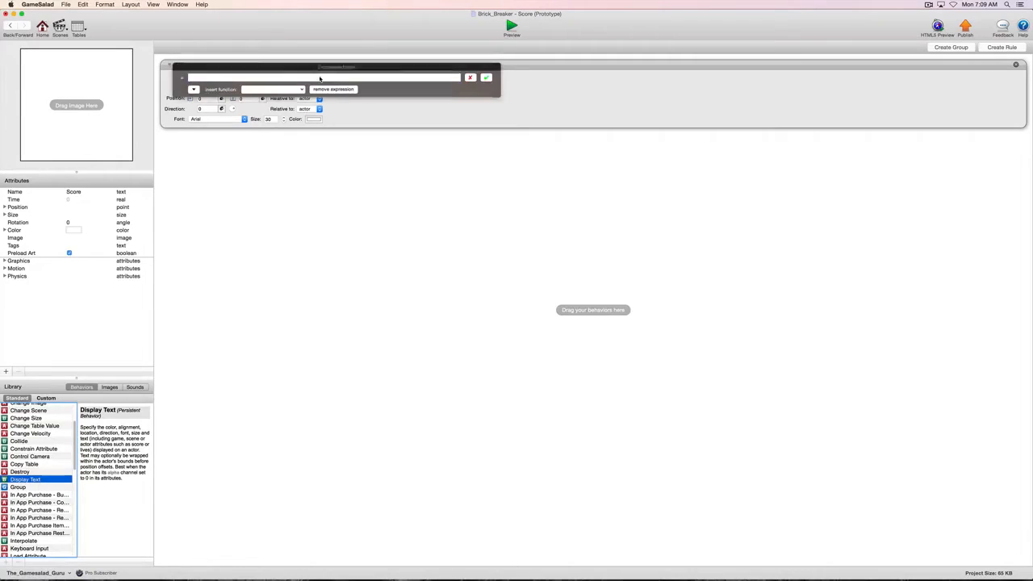
click(194, 90)
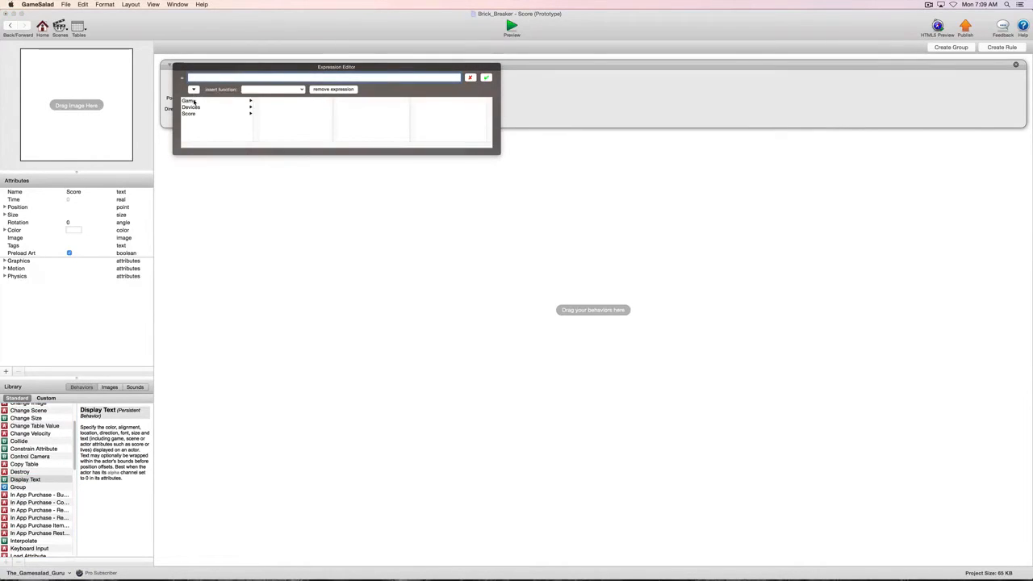
click(193, 101)
scroll(298, 120, down, 5)
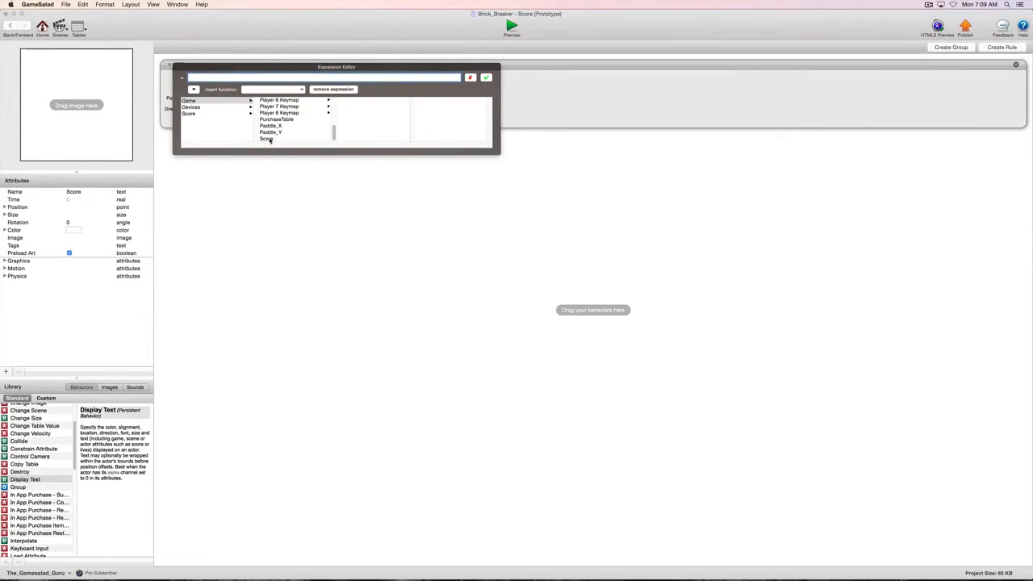
click(267, 139)
click(486, 78)
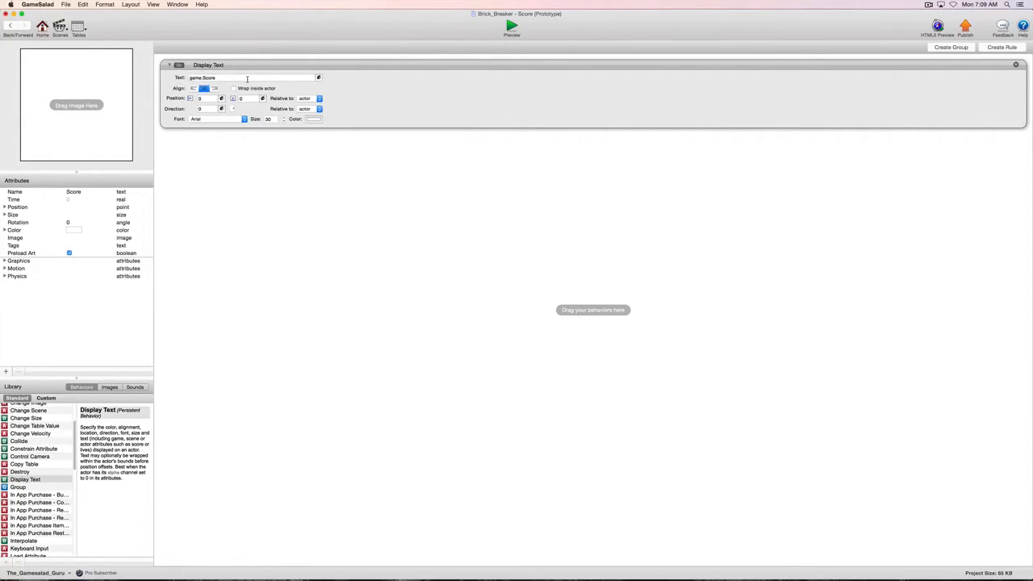
Format the displayed score text in Futura at size 20 with a red color.
click(234, 120)
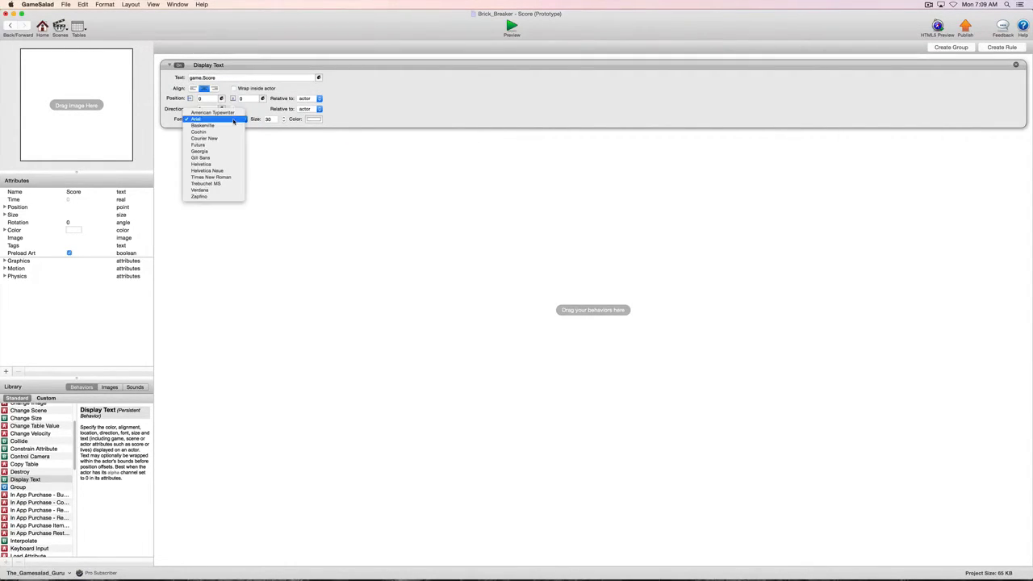
click(228, 145)
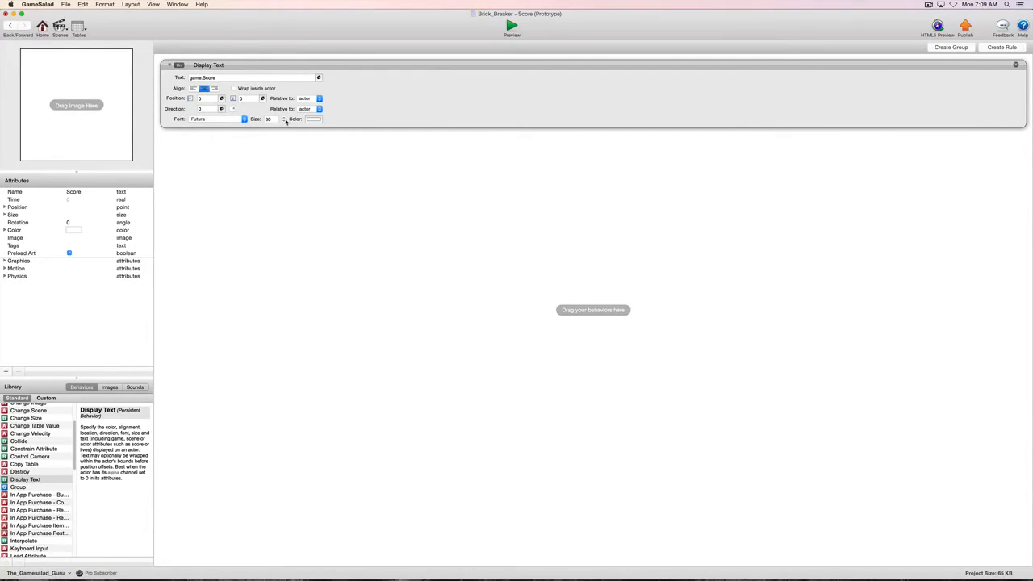
click(284, 121)
click(284, 120)
click(284, 120)
click(313, 119)
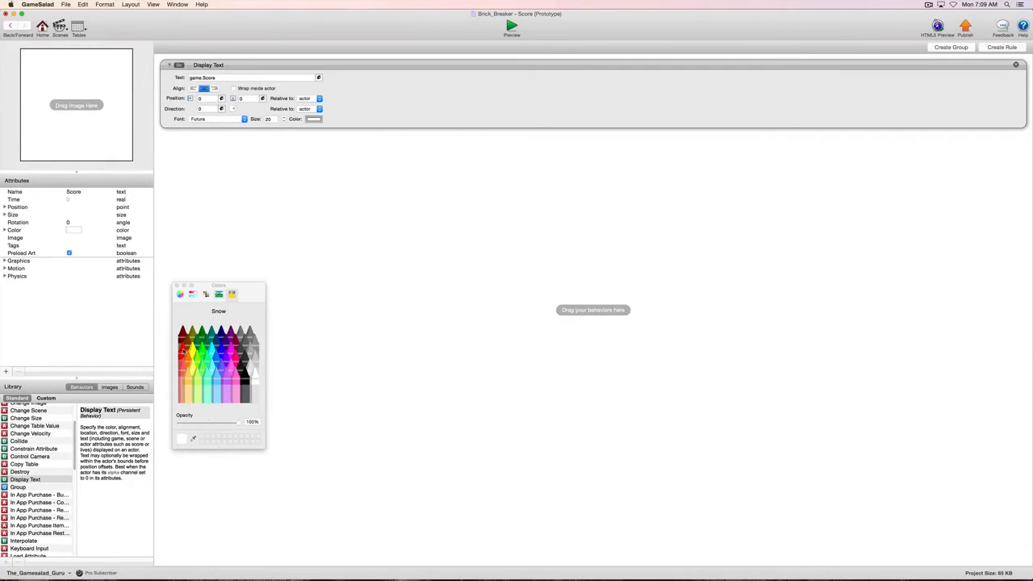
click(181, 350)
click(177, 285)
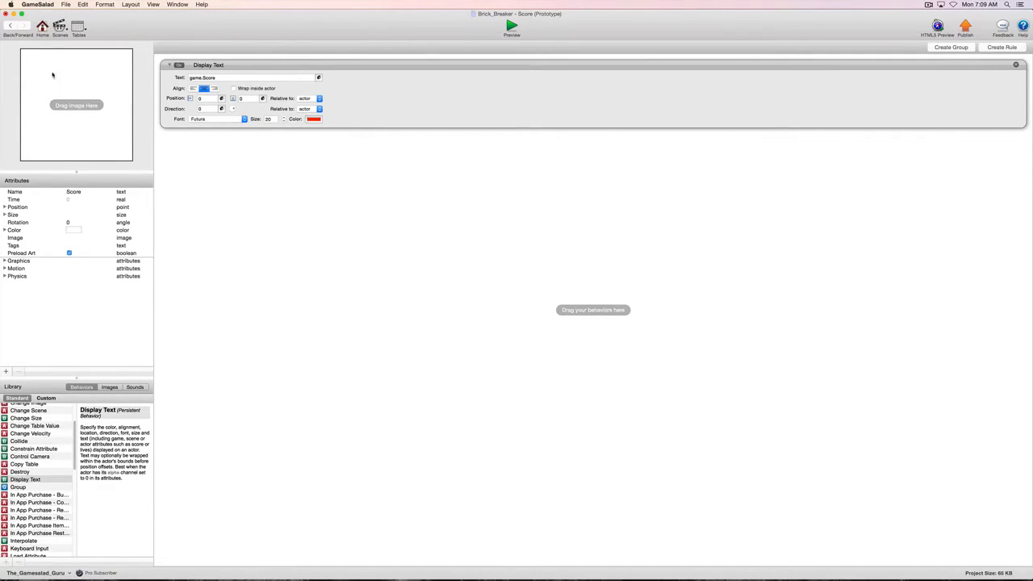
Place the Score actor in the scene's upper-left corner and shrink it to fit above the blue bricks.
click(10, 25)
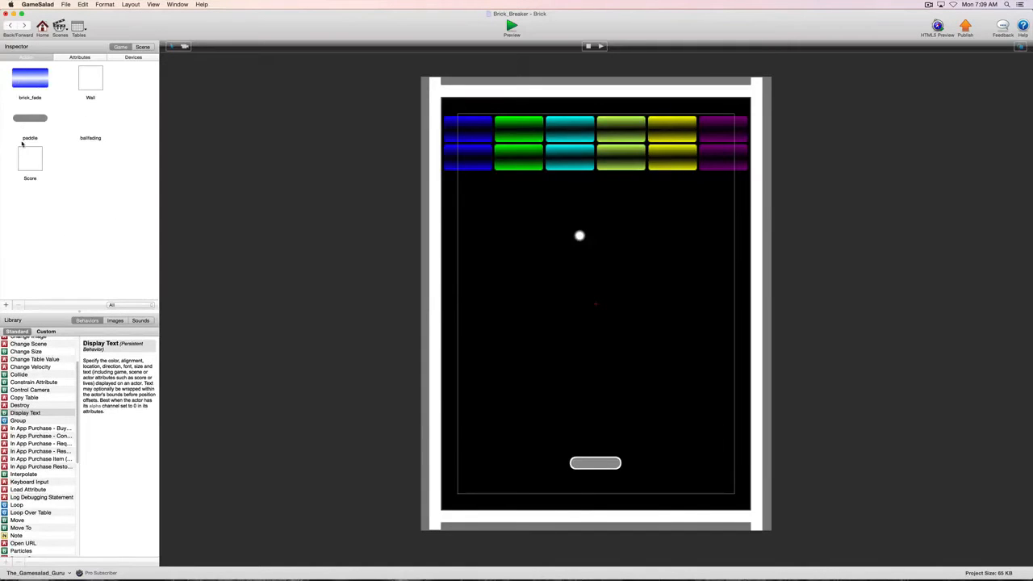
double_click(30, 159)
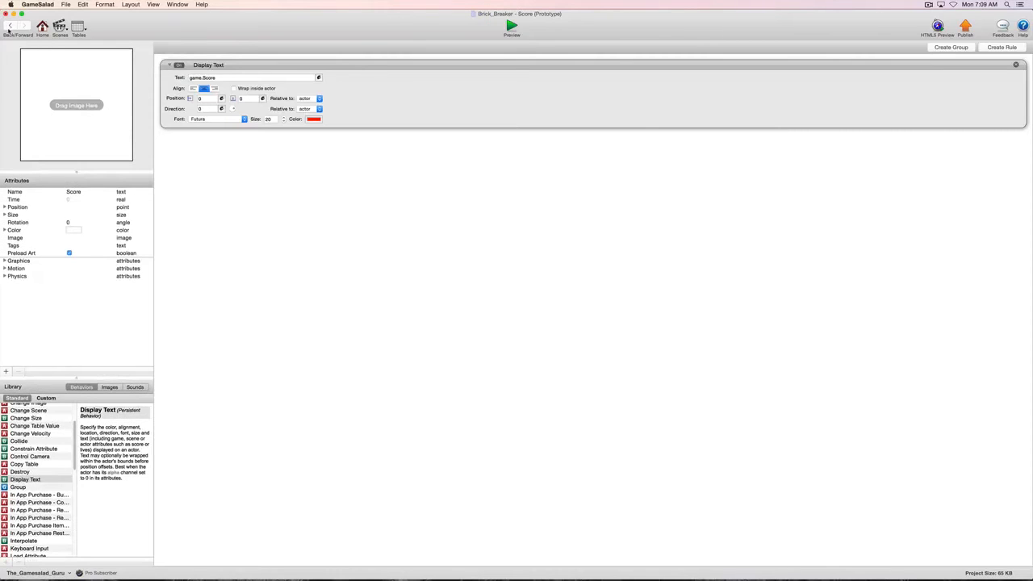
click(9, 27)
drag(32, 162, 481, 139)
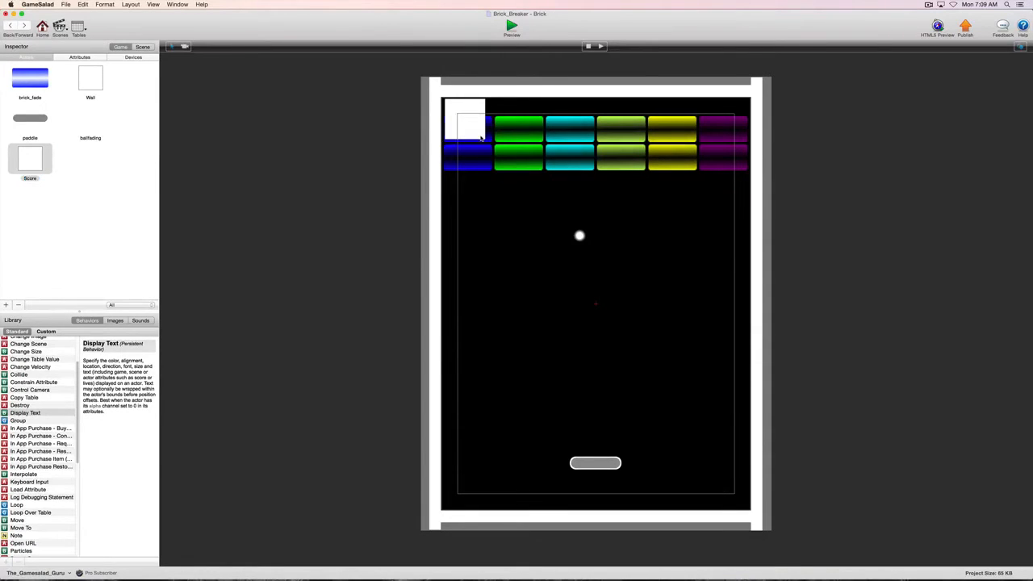
click(480, 138)
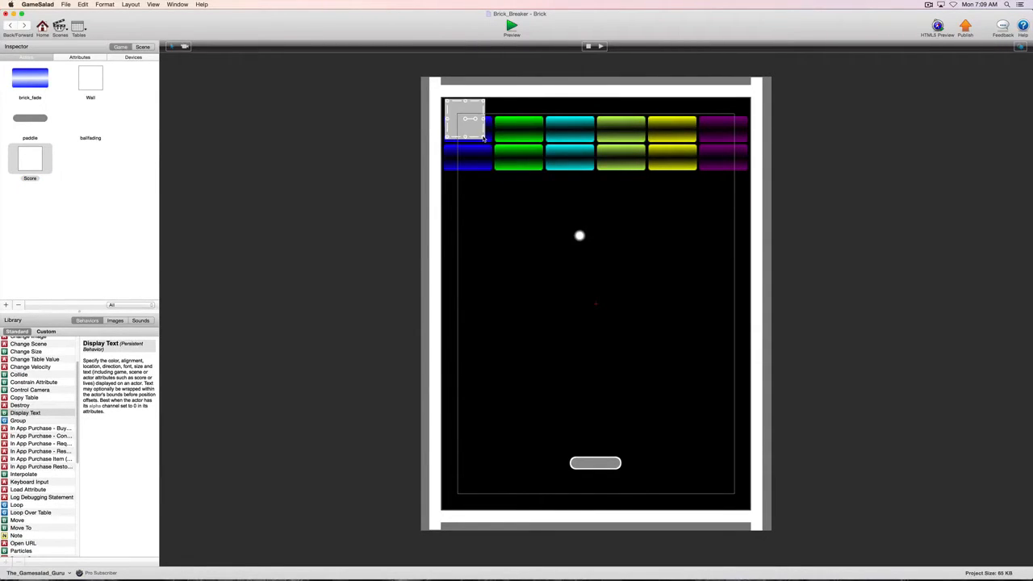
drag(484, 139, 461, 106)
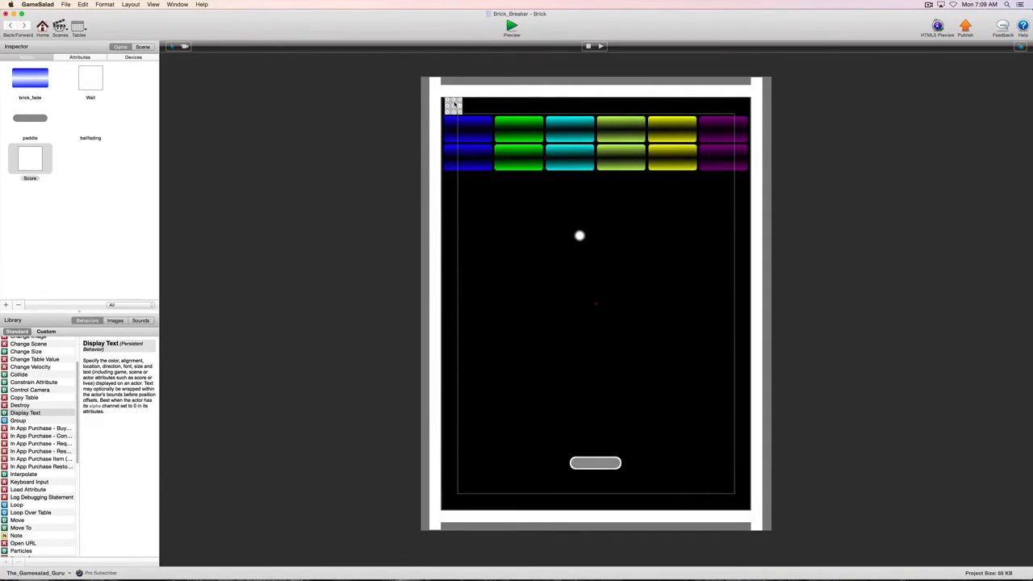
click(487, 107)
Preview the game to check brick destruction and the score display, and return to the scene.
click(511, 28)
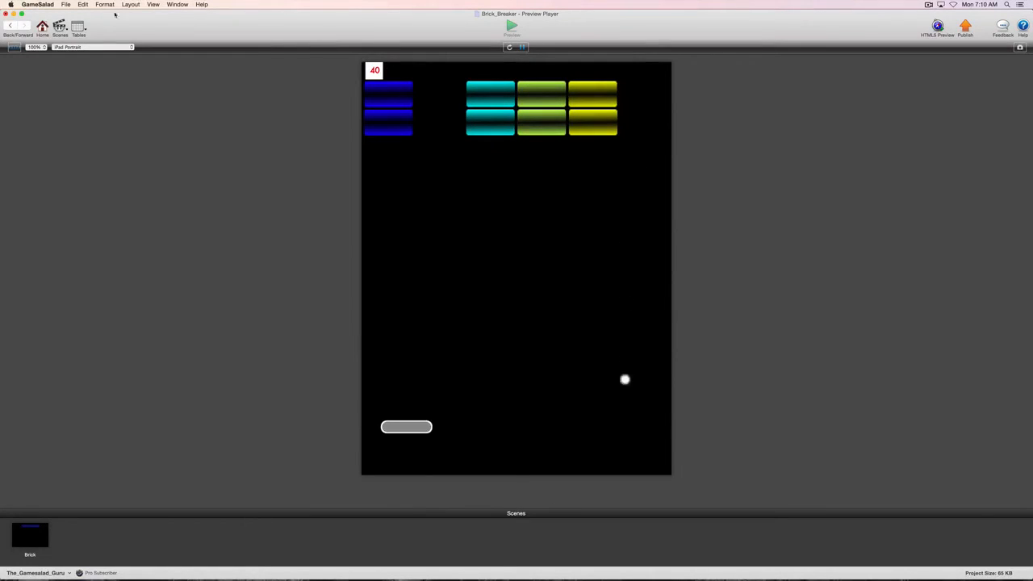
click(9, 25)
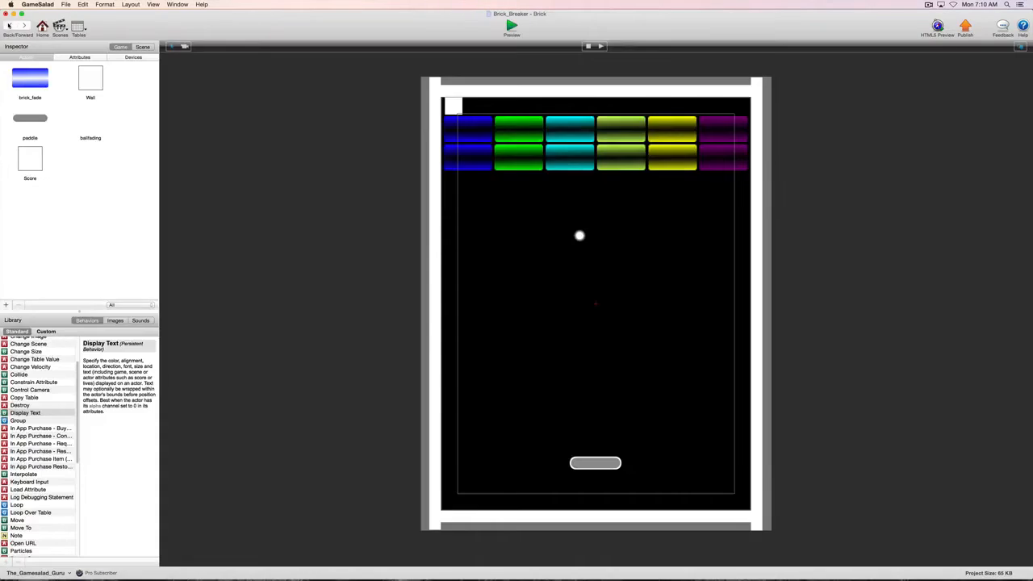
Increase the Score actor's Display Text size to 26.
double_click(33, 159)
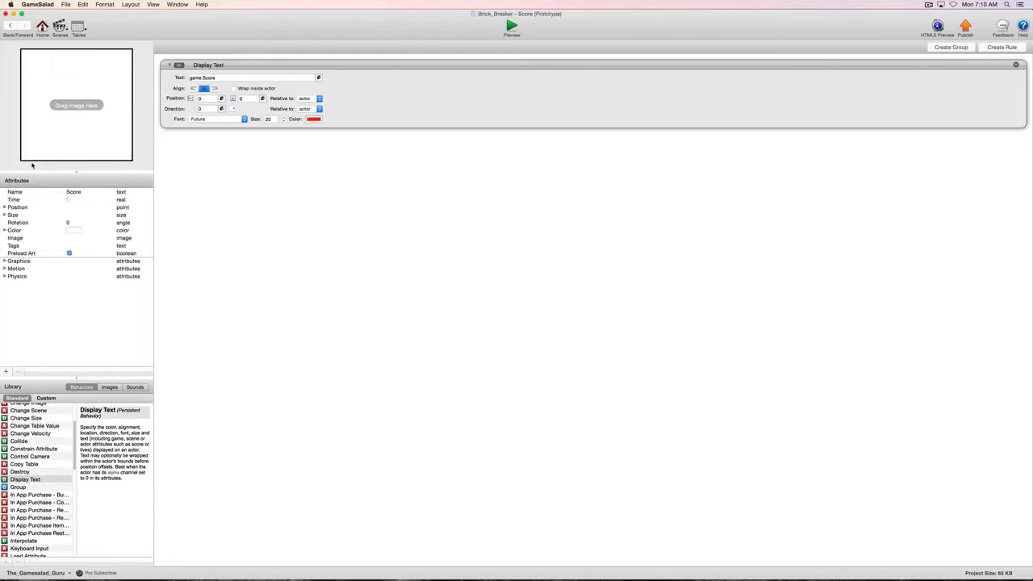
click(284, 117)
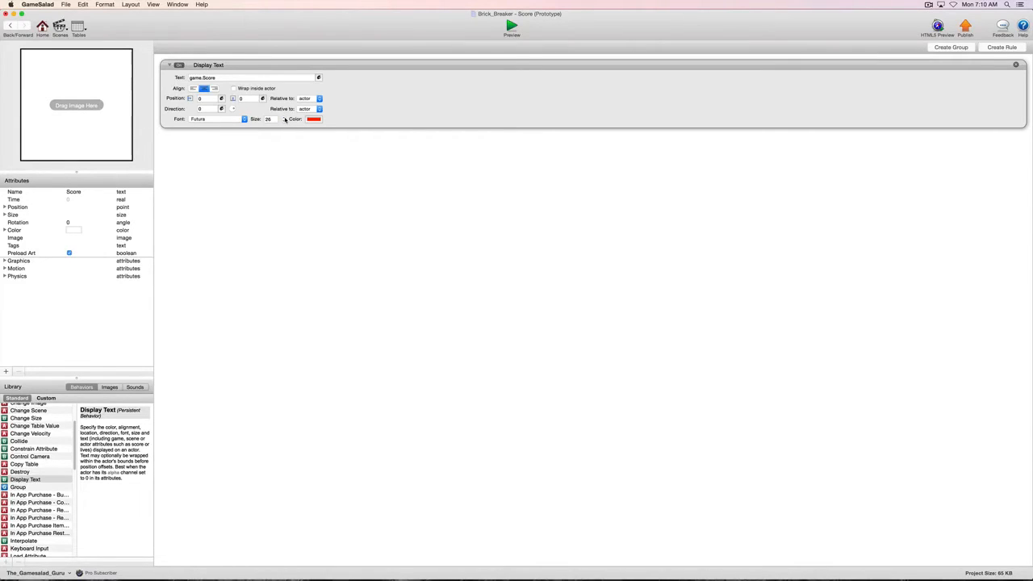
click(284, 118)
click(284, 117)
Make the Score actor's box transparent by setting its color opacity to 0%, and check the result in a game preview.
click(75, 230)
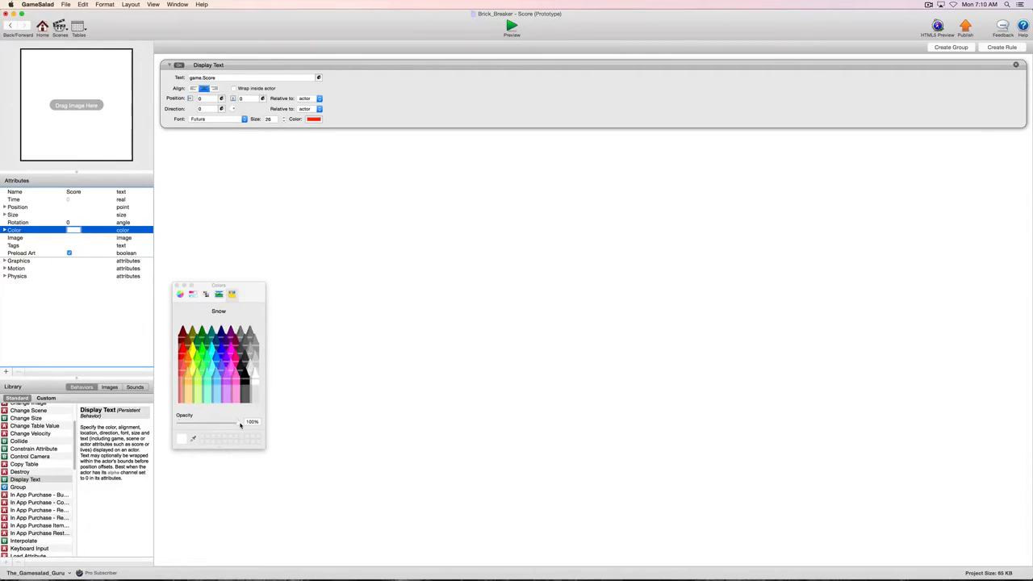
drag(240, 423, 175, 426)
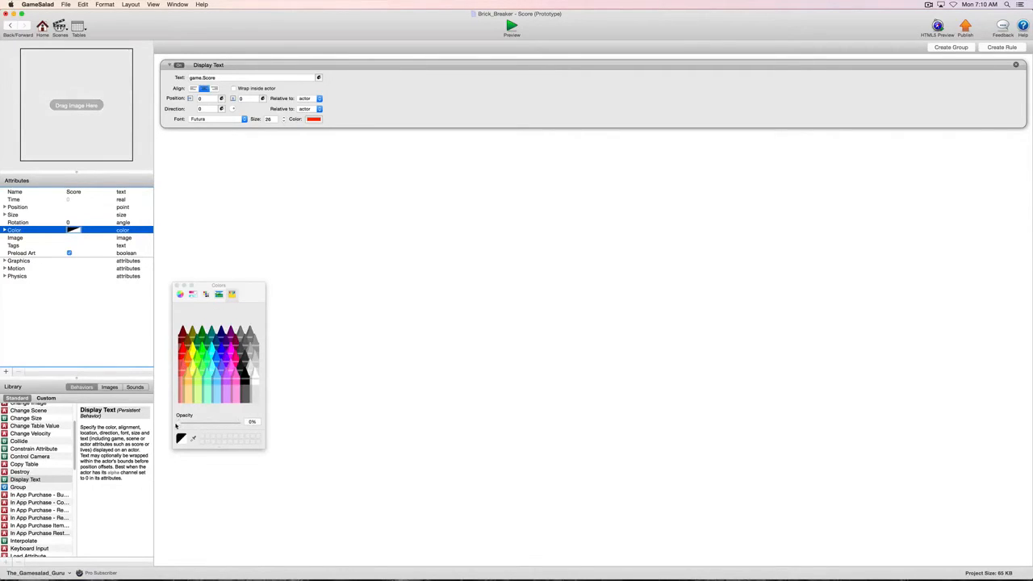
click(177, 286)
click(10, 26)
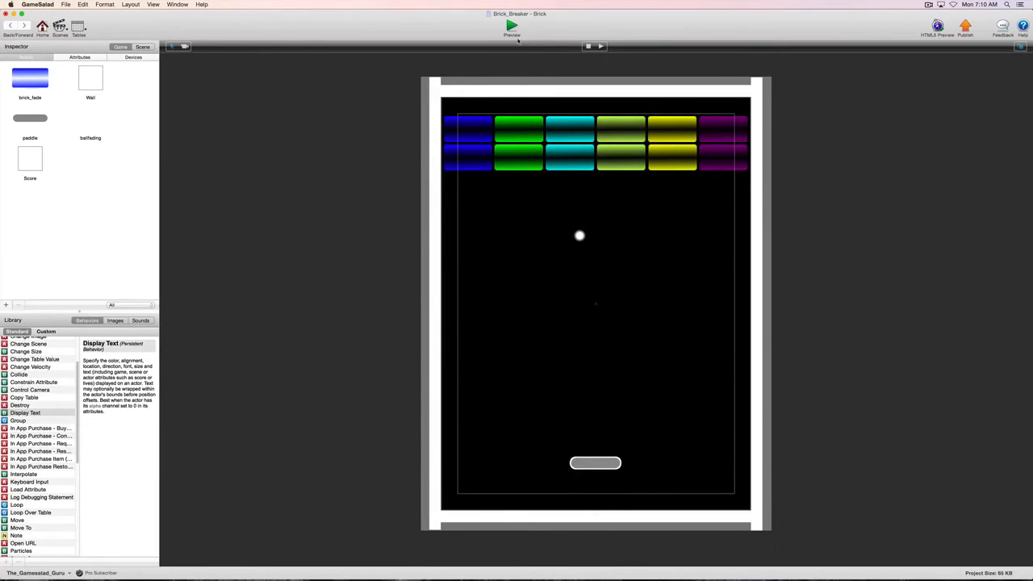
click(510, 27)
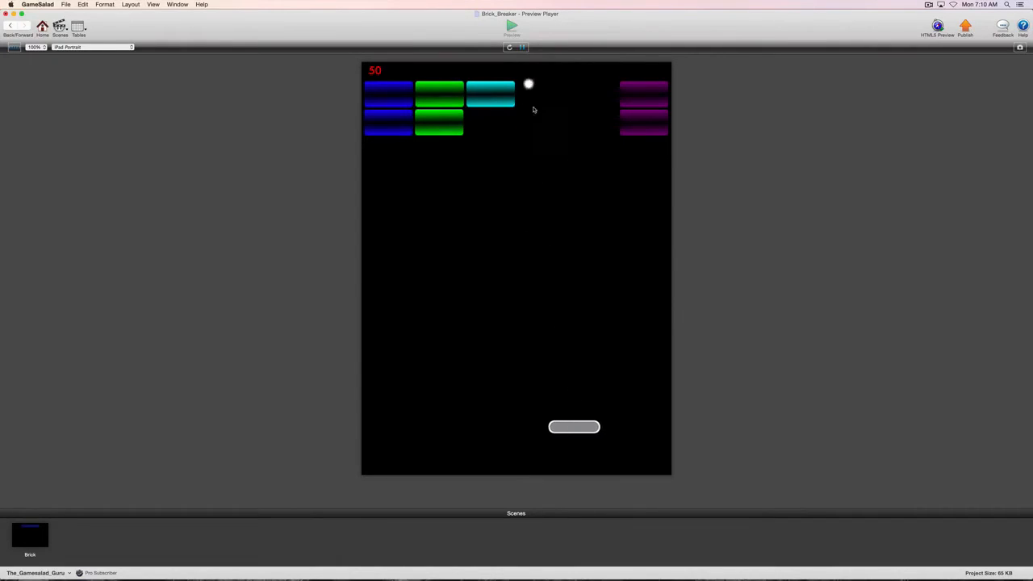
click(11, 25)
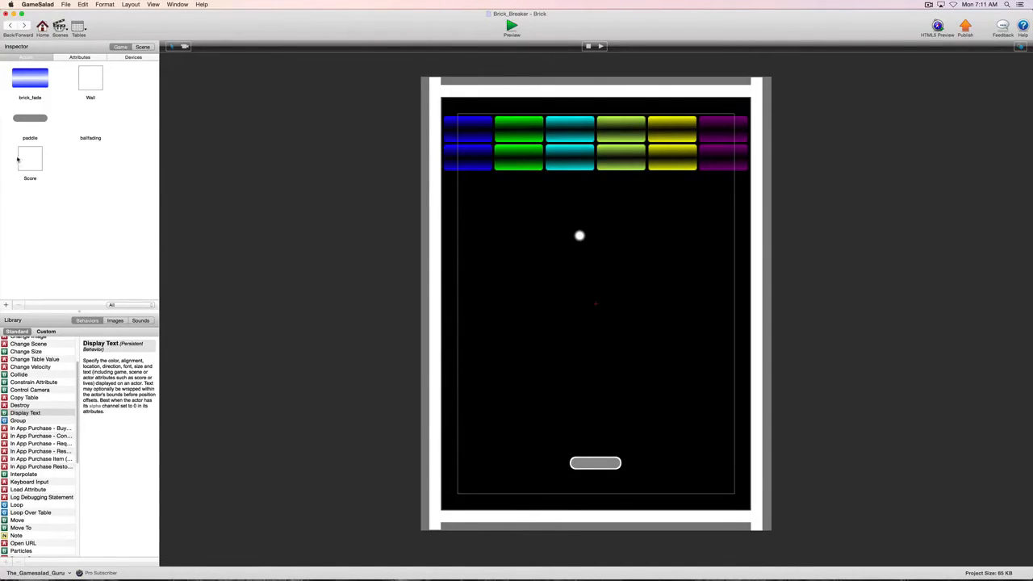
Add a rule to the paddle actor for when it overlaps or collides with an actor of type ballfading.
click(30, 119)
double_click(29, 119)
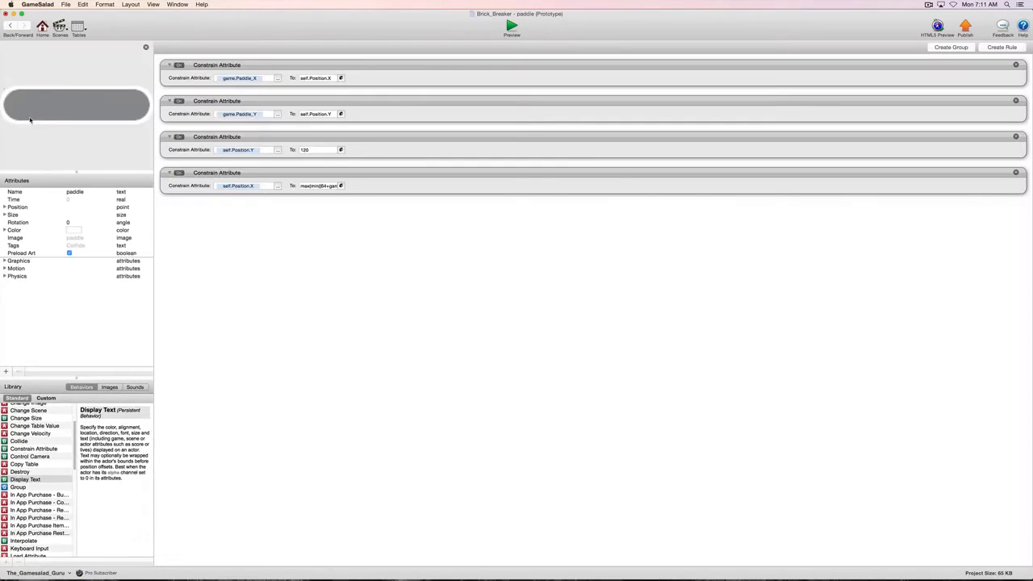
click(1000, 47)
click(254, 230)
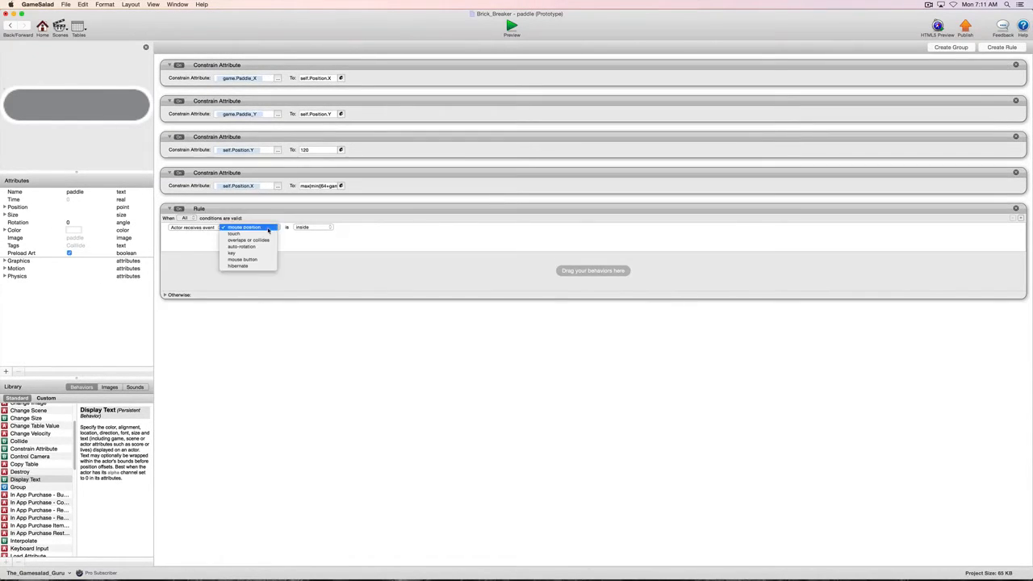
click(247, 239)
click(363, 229)
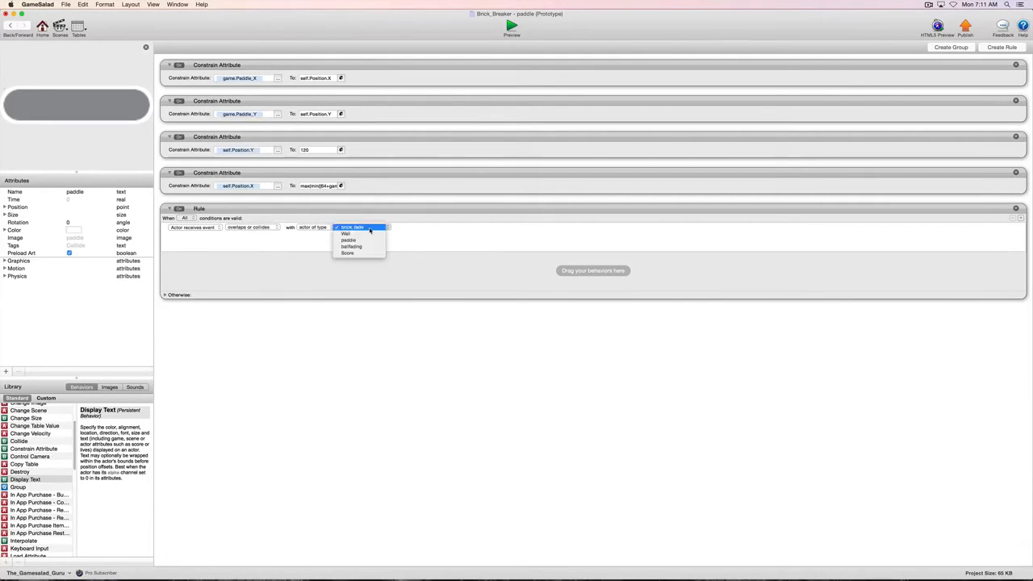
click(369, 247)
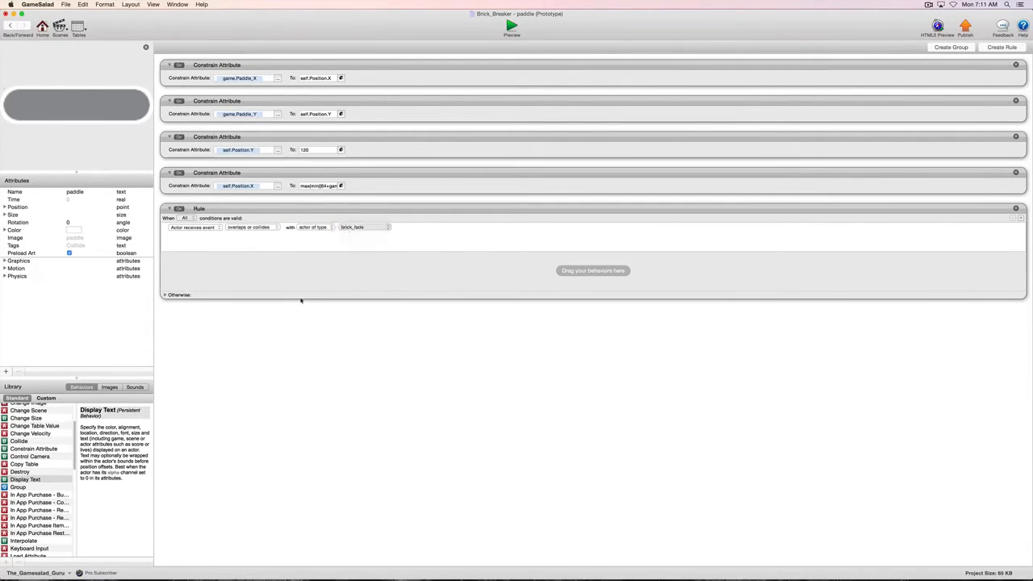
Audition the din and Blip sounds, add Blip as a Play Sound behavior in the paddle's collision rule, and return to the scene.
click(134, 387)
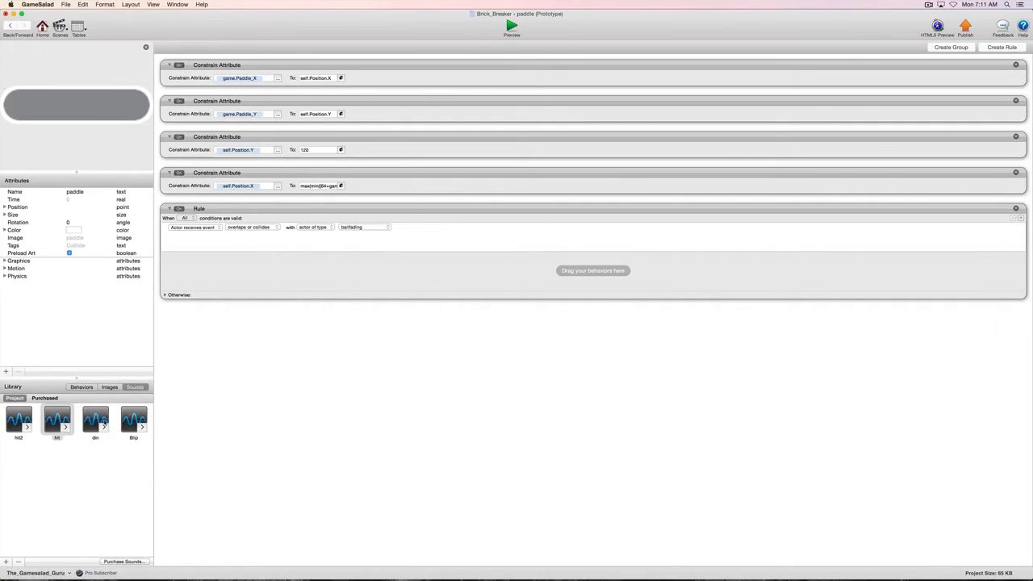
click(102, 428)
click(142, 427)
drag(134, 419, 242, 274)
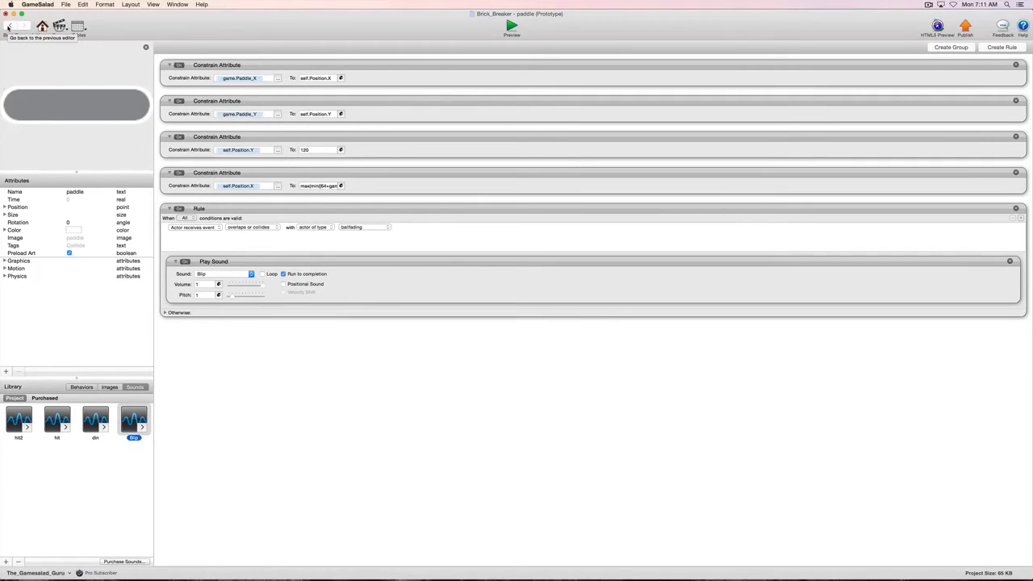
click(8, 26)
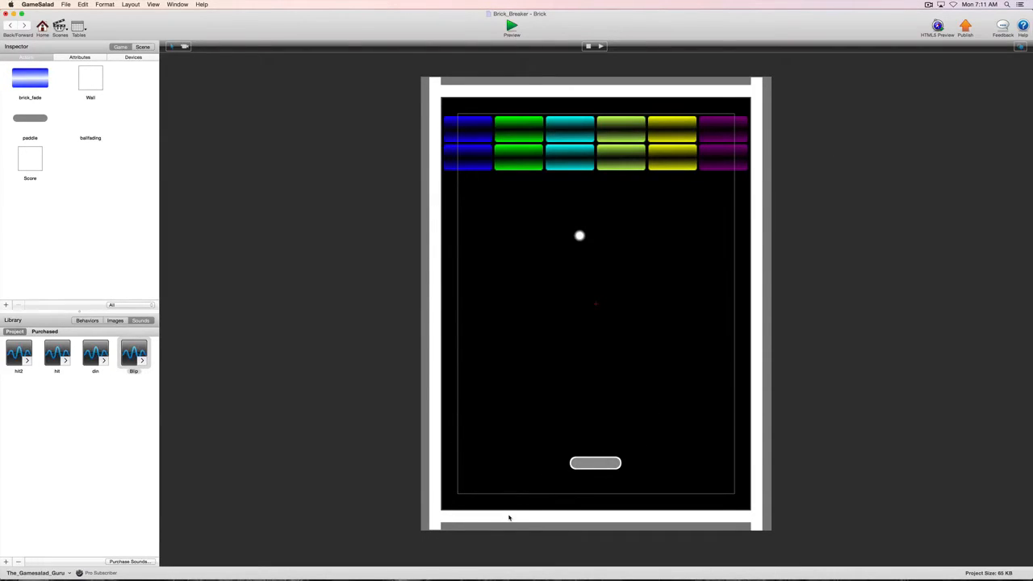
Delete the wall along the bottom edge of the scene.
click(509, 517)
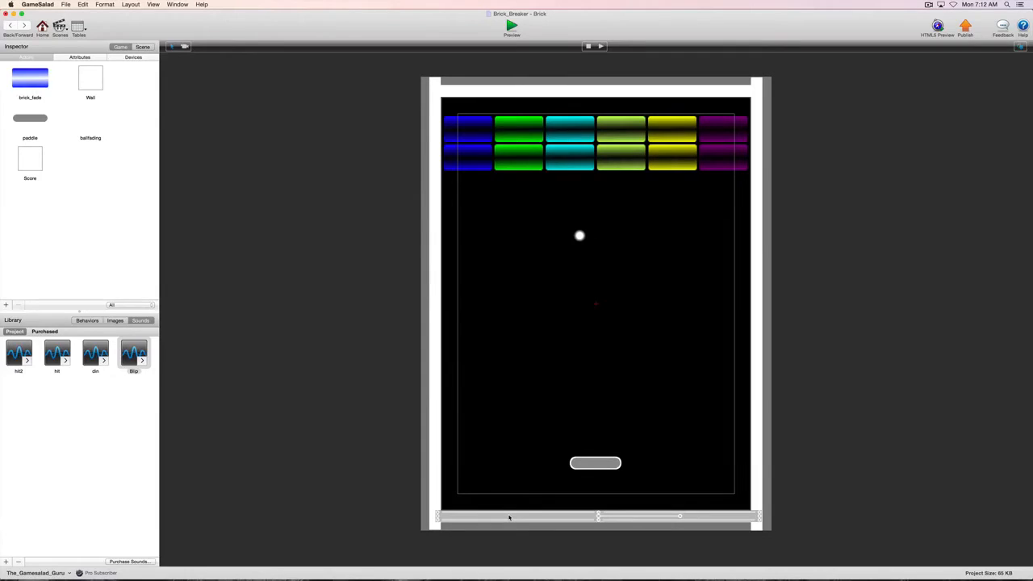
key(Delete)
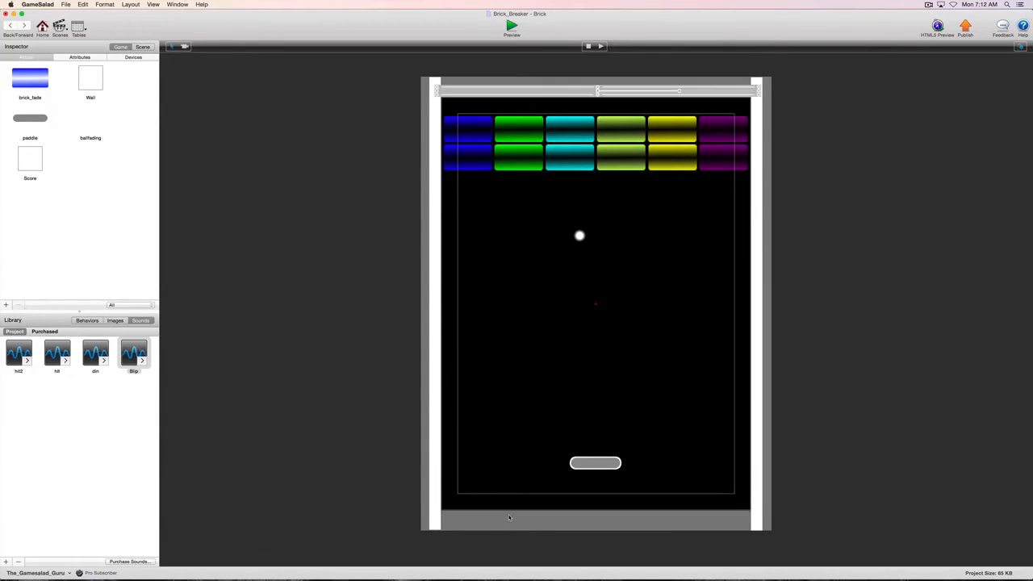
click(509, 517)
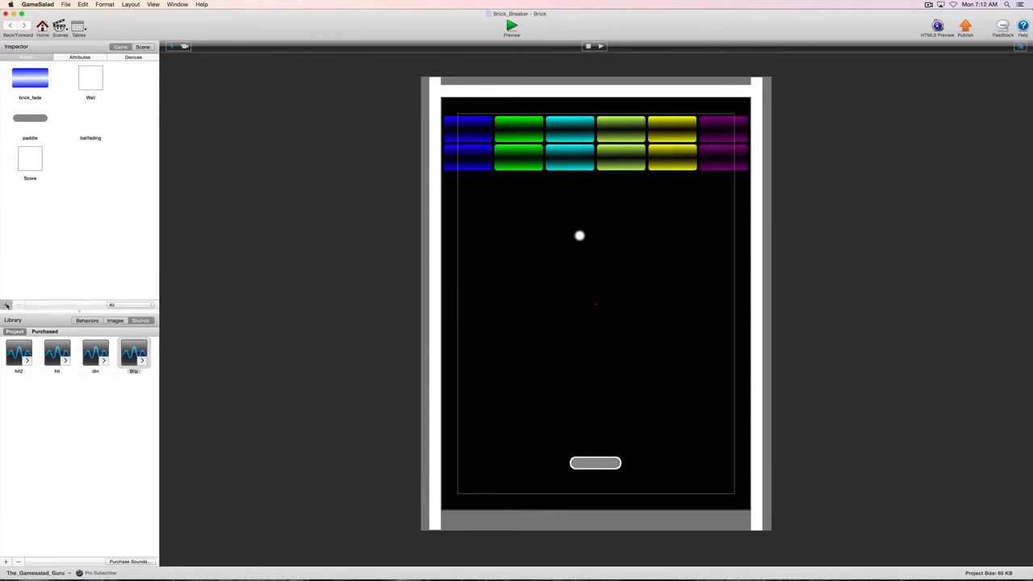
Create a new actor named Destroy.
click(6, 306)
double_click(106, 177)
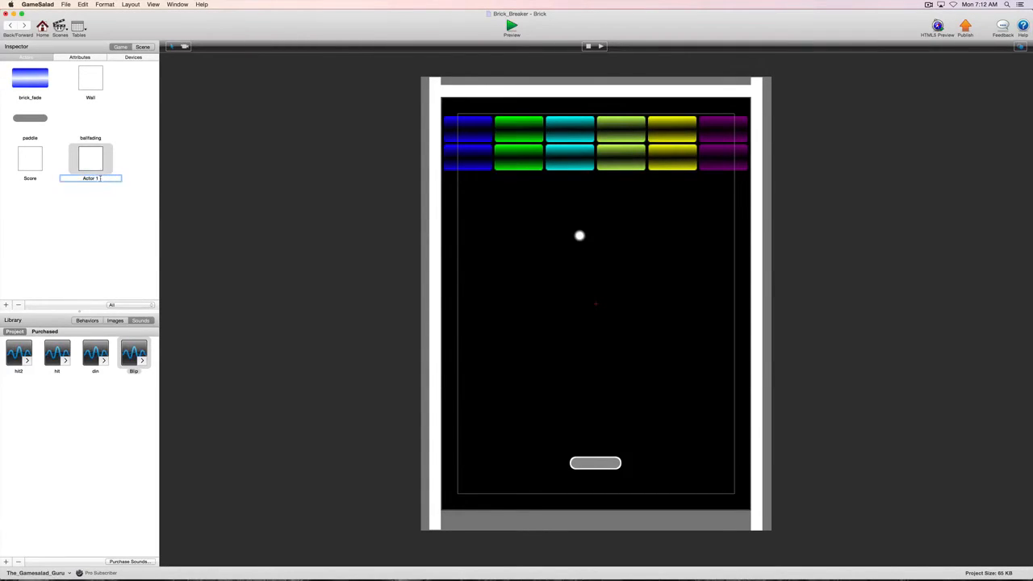
drag(106, 177, 71, 178)
text(Destroy)
key(Return)
Make the Destroy actor non-movable, set its bounciness to 0, and return to the scene.
double_click(90, 162)
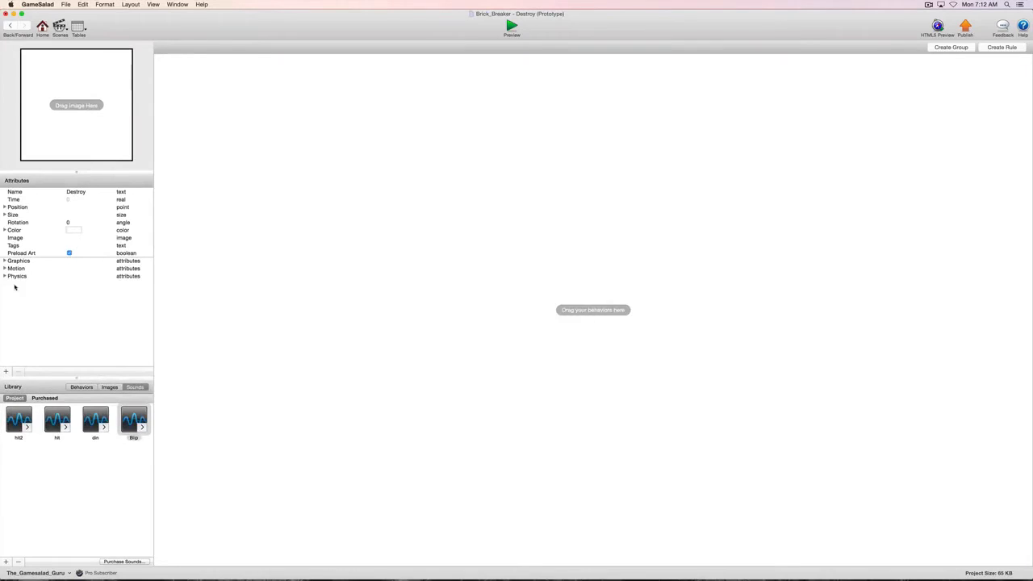
click(2, 276)
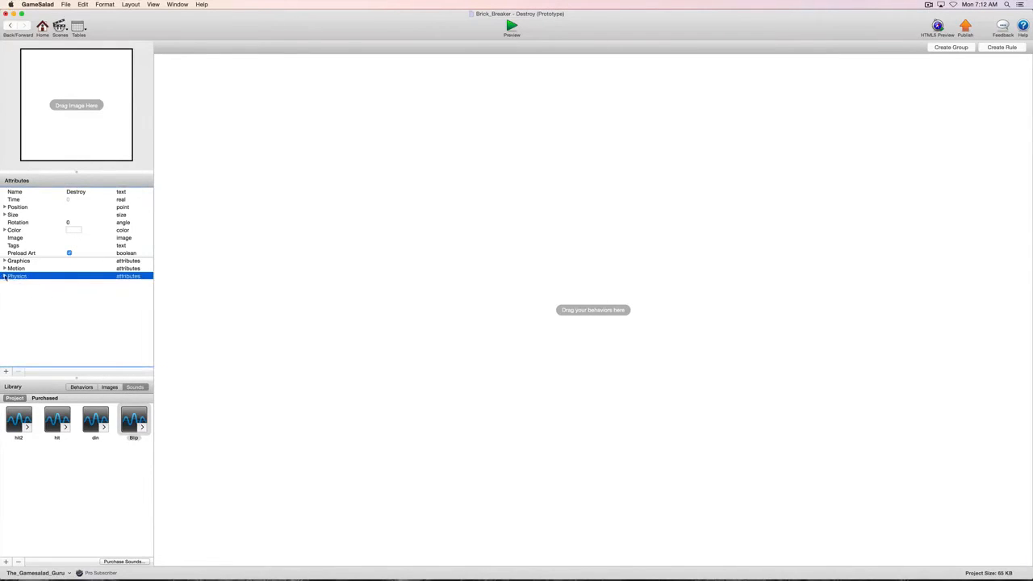
click(4, 276)
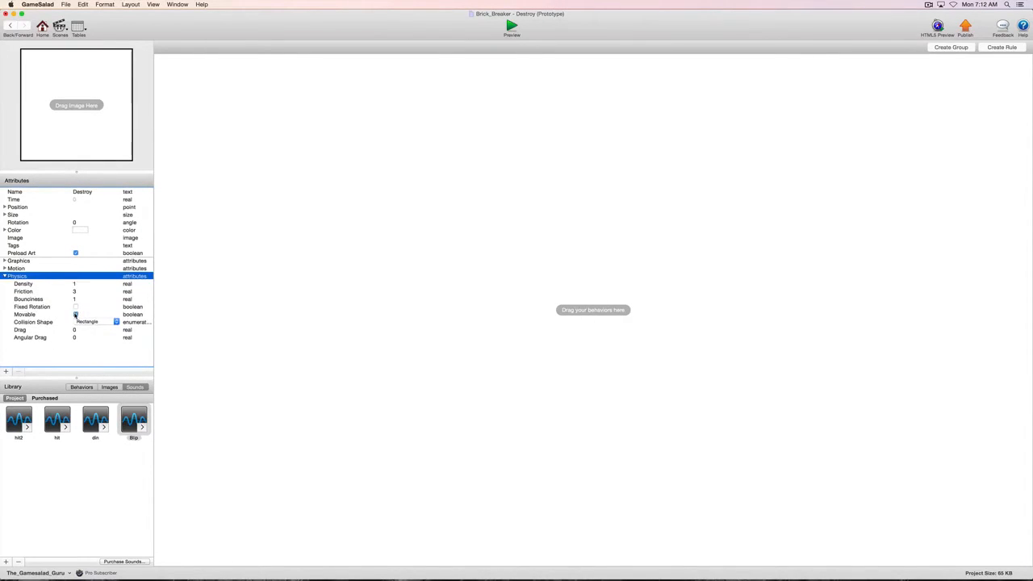
click(75, 314)
click(74, 299)
click(75, 298)
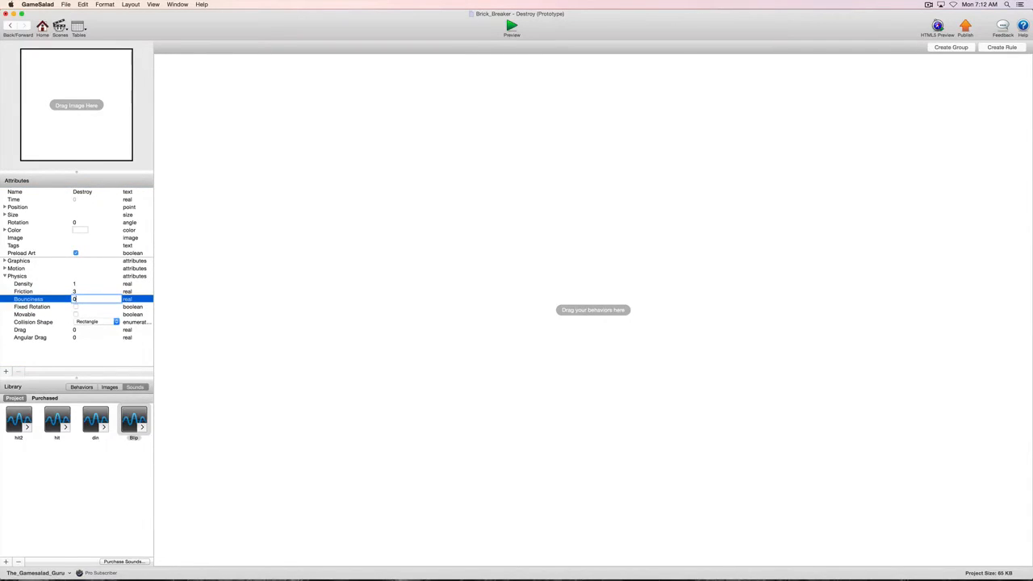
text(0)
key(Tab)
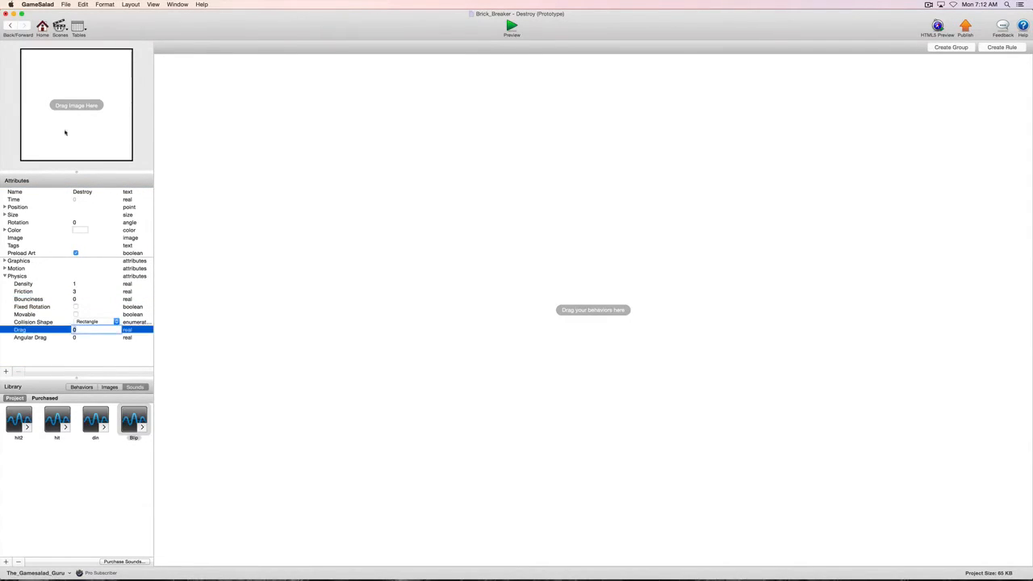
click(8, 27)
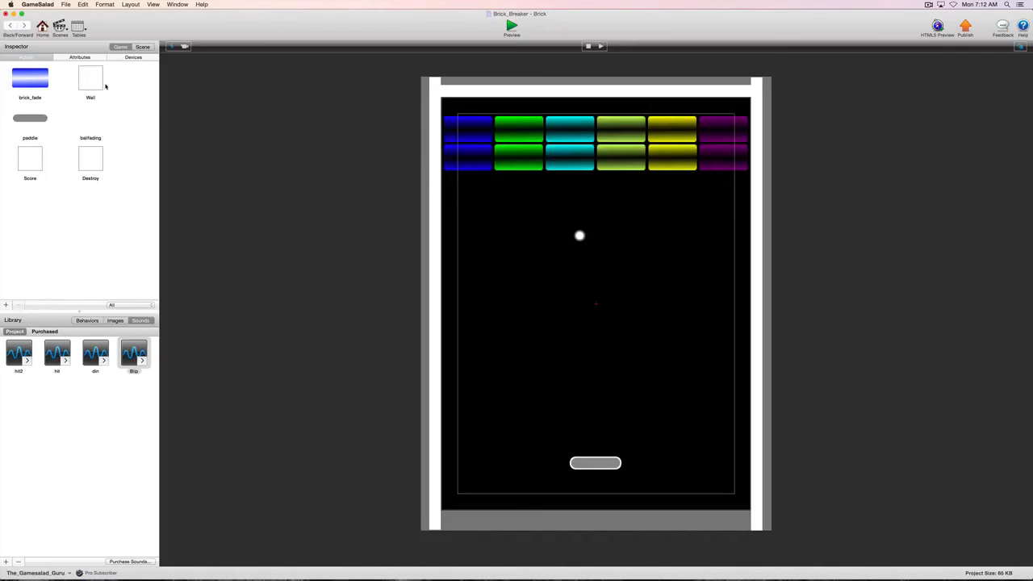
Place the Destroy actor just below the scene's bottom edge as a flat bar stretched across the full width between the side walls.
drag(91, 162, 756, 523)
click(588, 501)
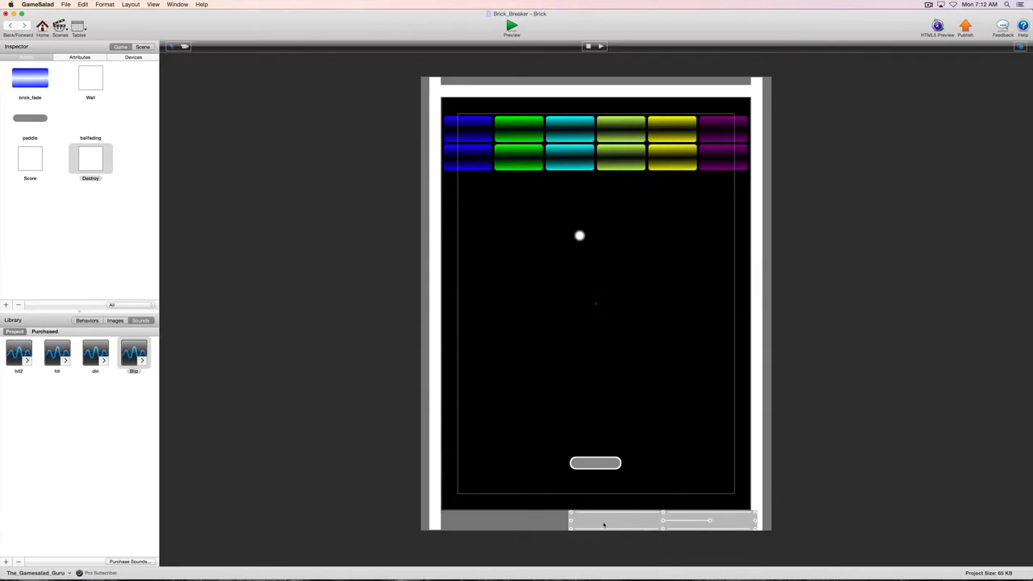
drag(570, 522, 435, 522)
click(424, 487)
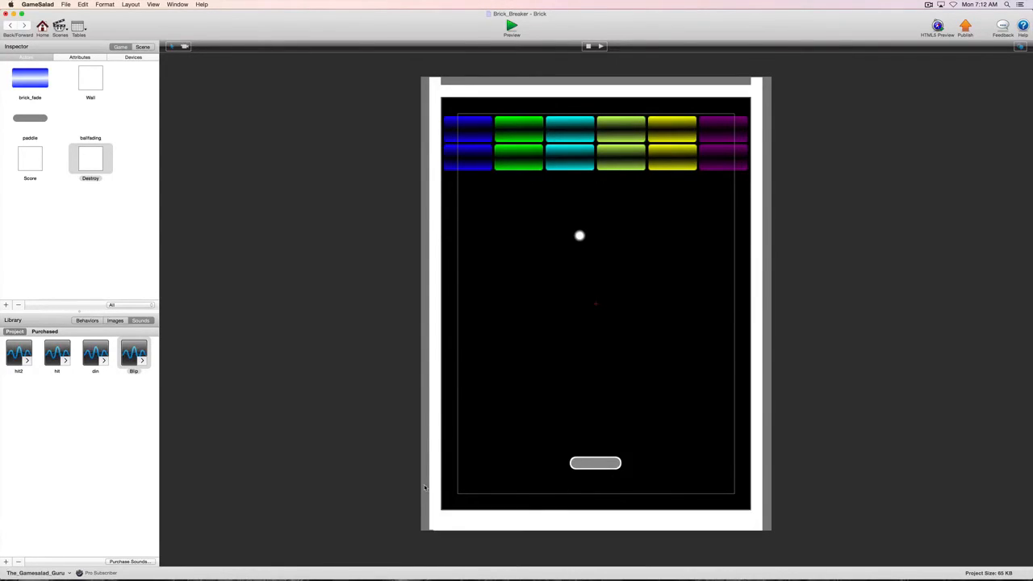
Add a rule to the ballfading actor for when it overlaps or collides with an actor of type Destroy.
double_click(91, 125)
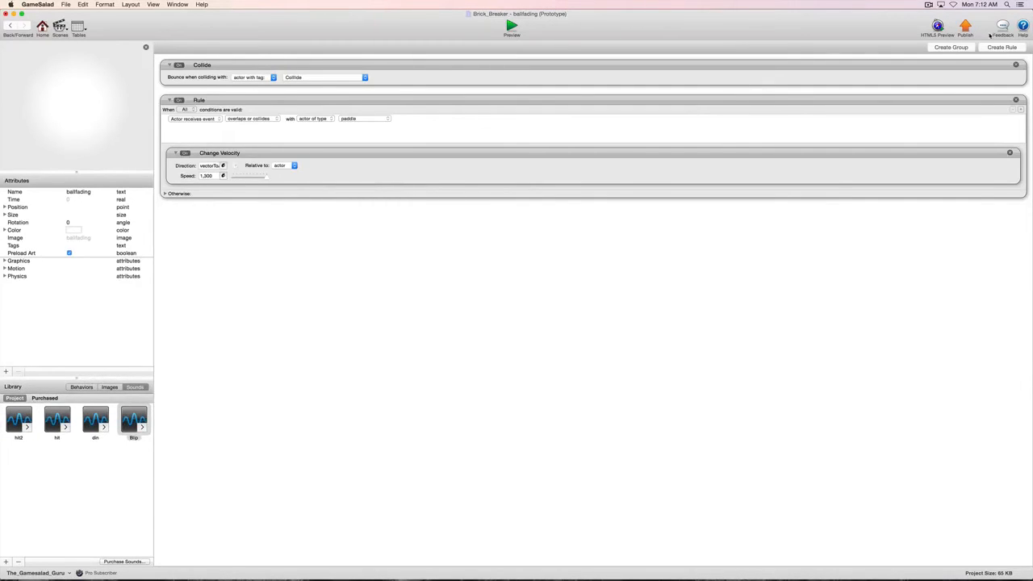
click(1000, 47)
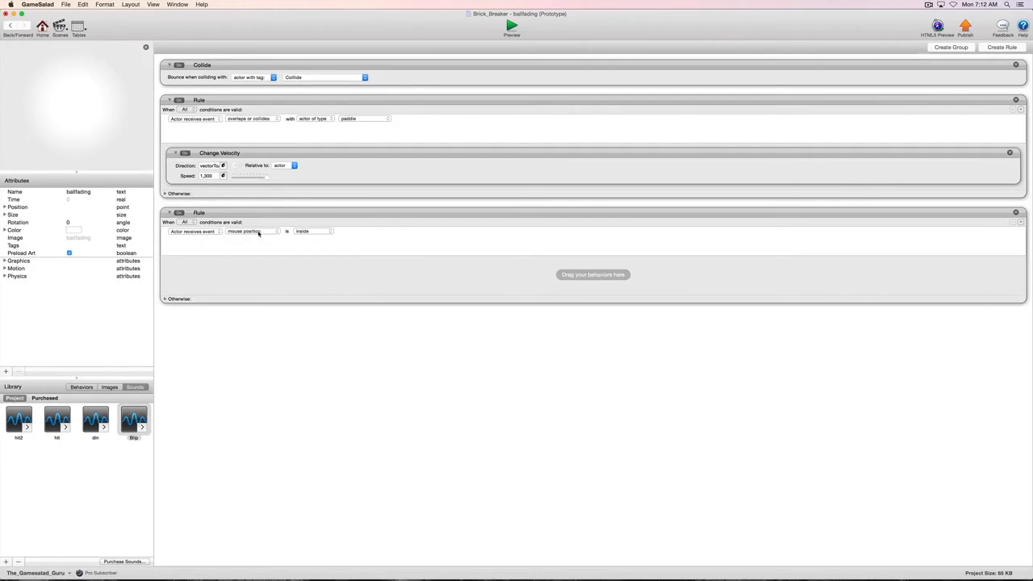
click(259, 232)
click(246, 240)
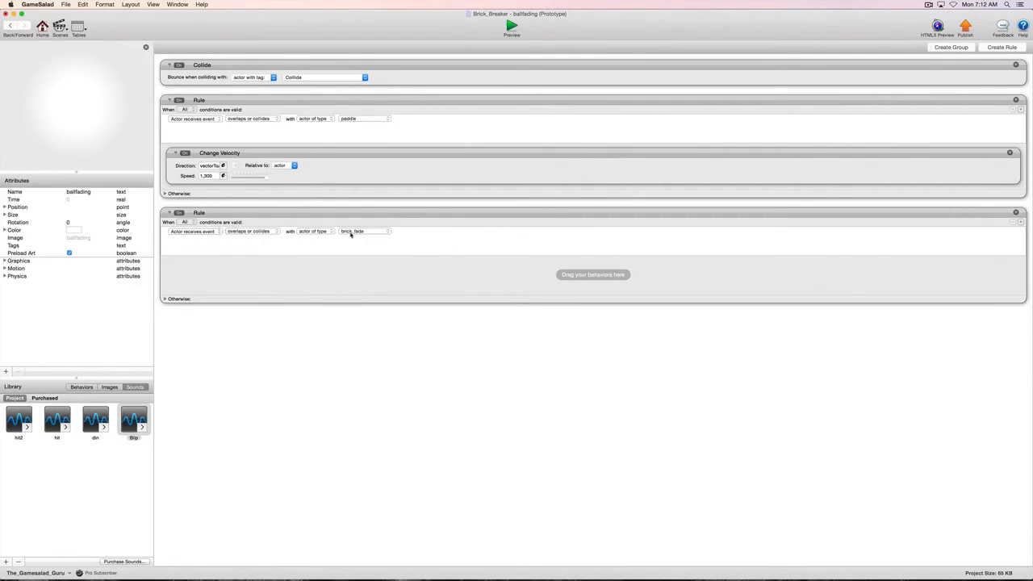
click(368, 234)
click(365, 265)
Add a Destroy behavior to the ball's new collision rule and return to the scene.
click(82, 386)
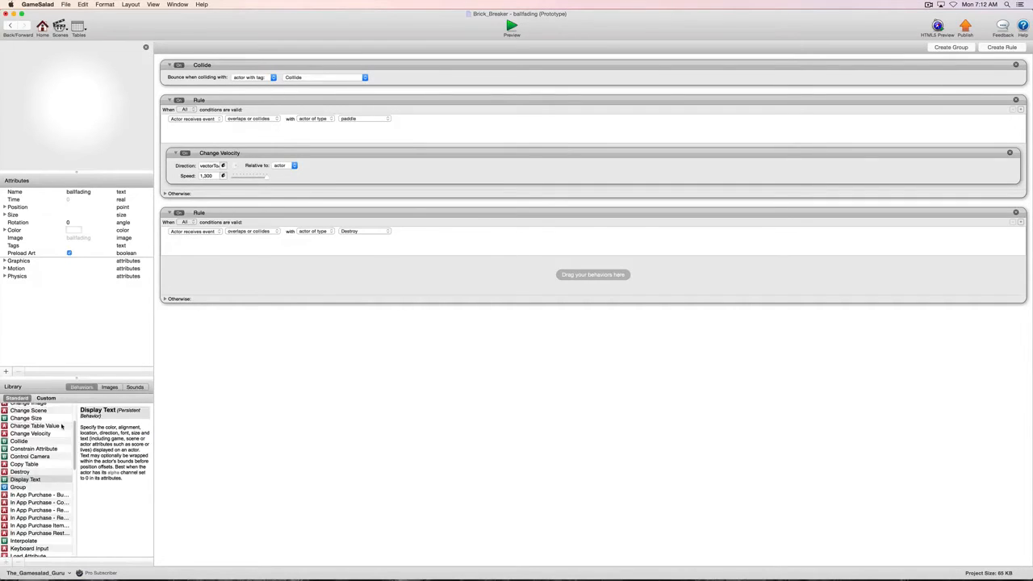
scroll(29, 487, down, 2)
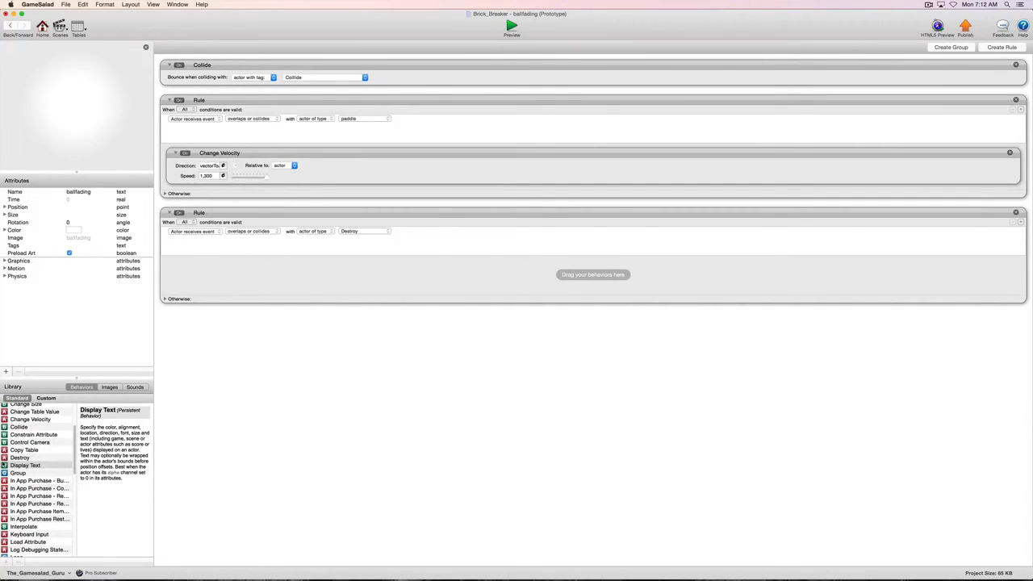
click(20, 458)
drag(19, 457, 267, 276)
click(315, 322)
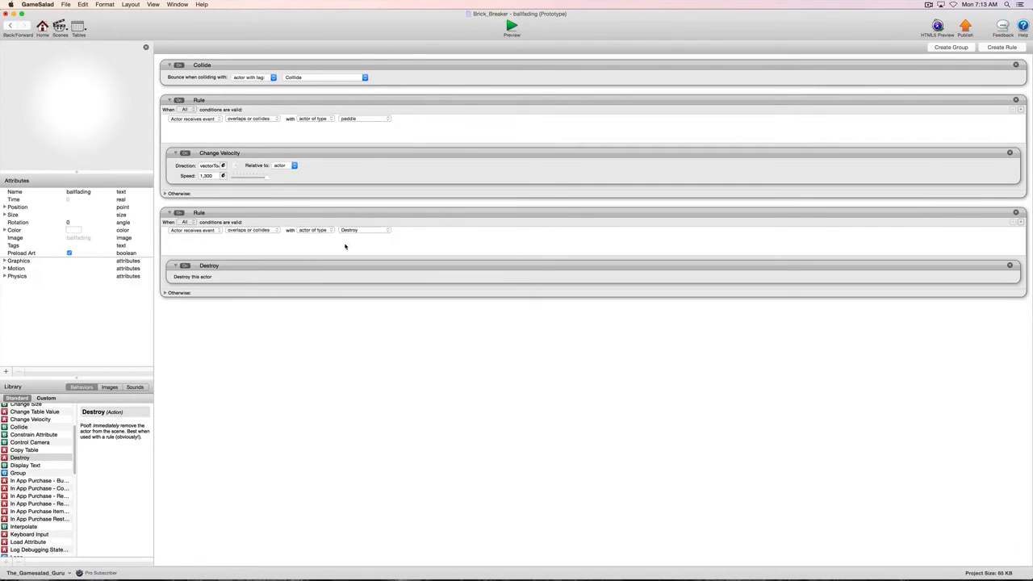
click(10, 26)
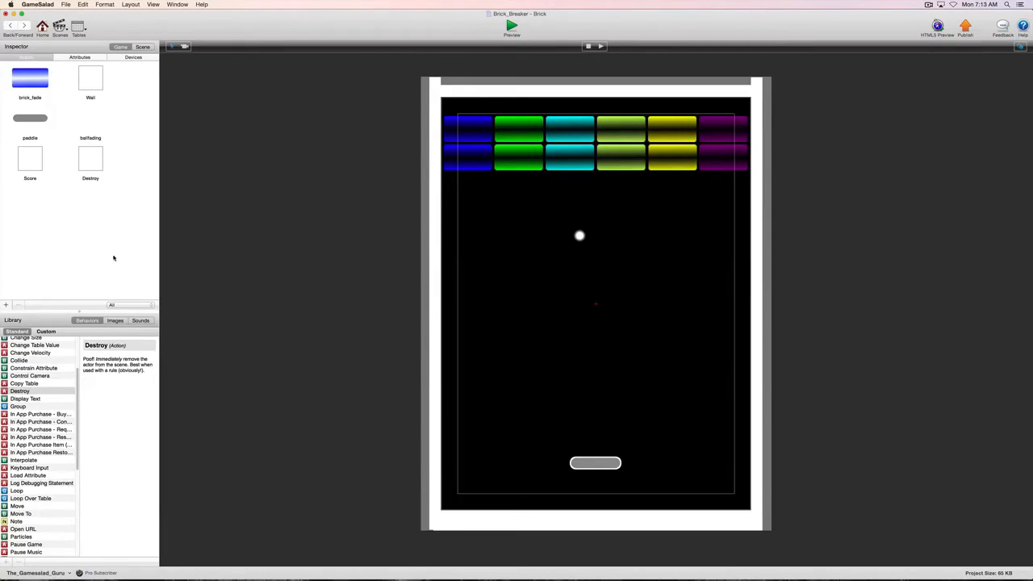
Create a boolean game attribute named Destroyed.
click(89, 56)
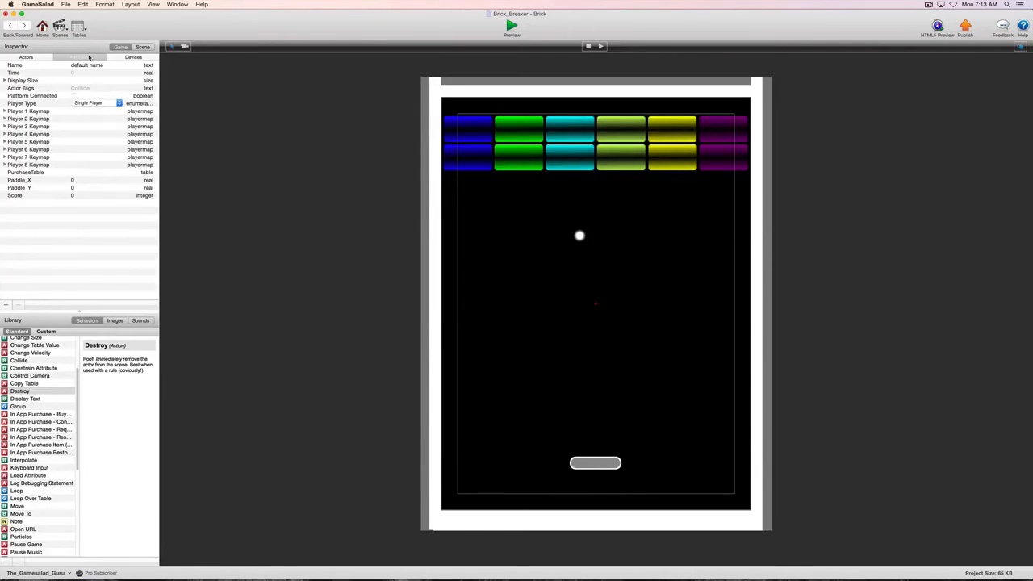
click(5, 305)
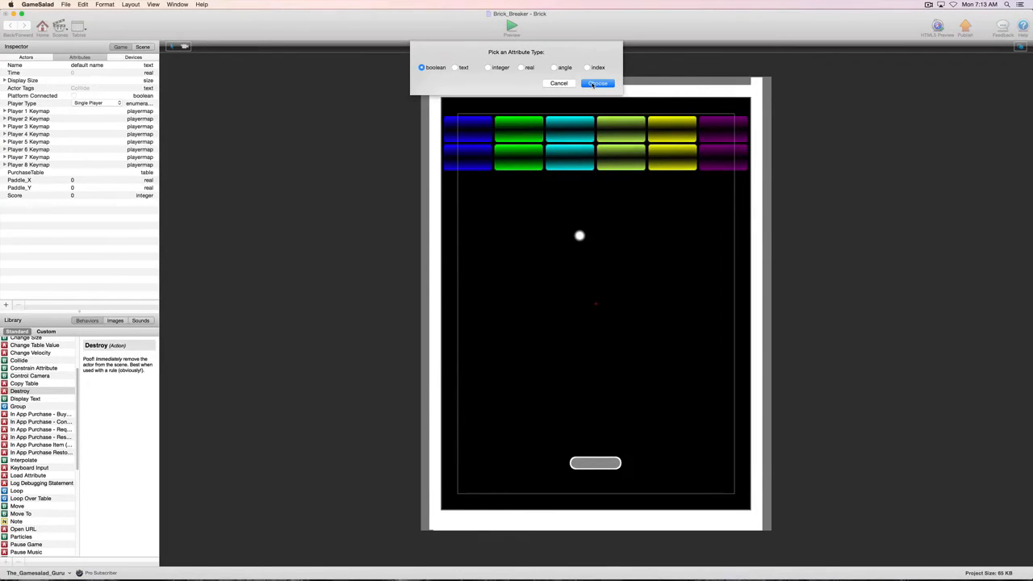
click(595, 84)
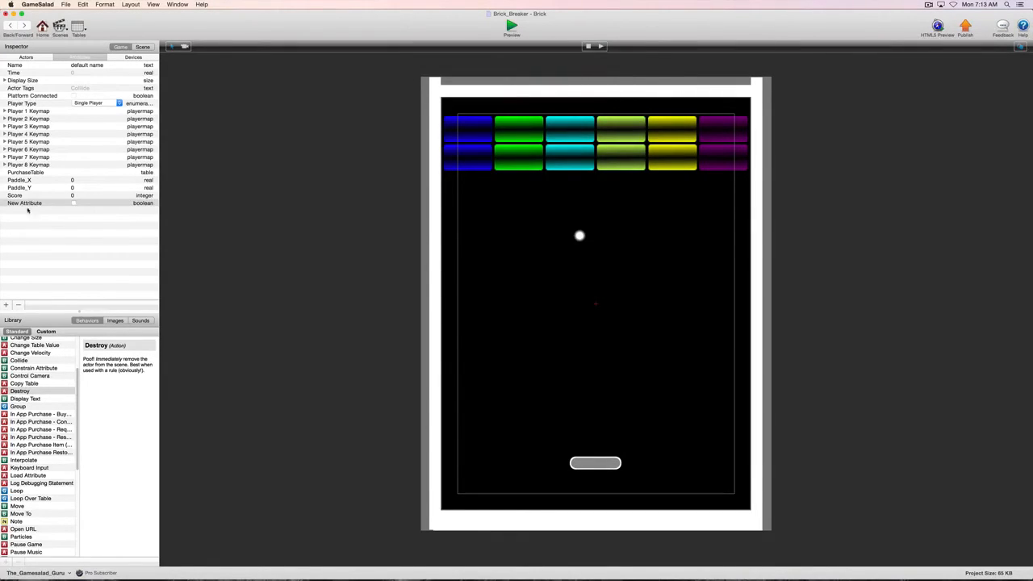
double_click(28, 203)
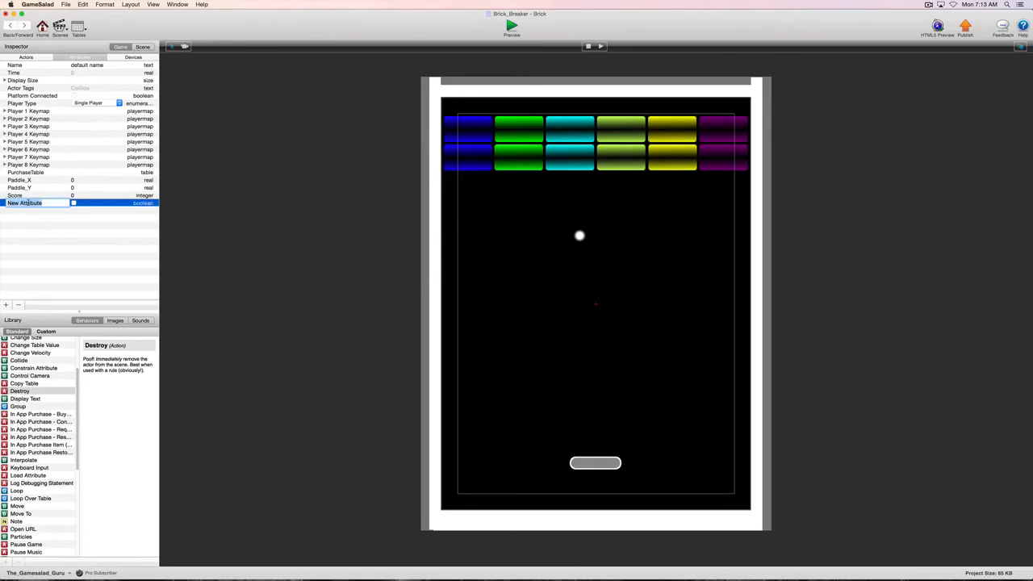
text(Destroyed)
key(Return)
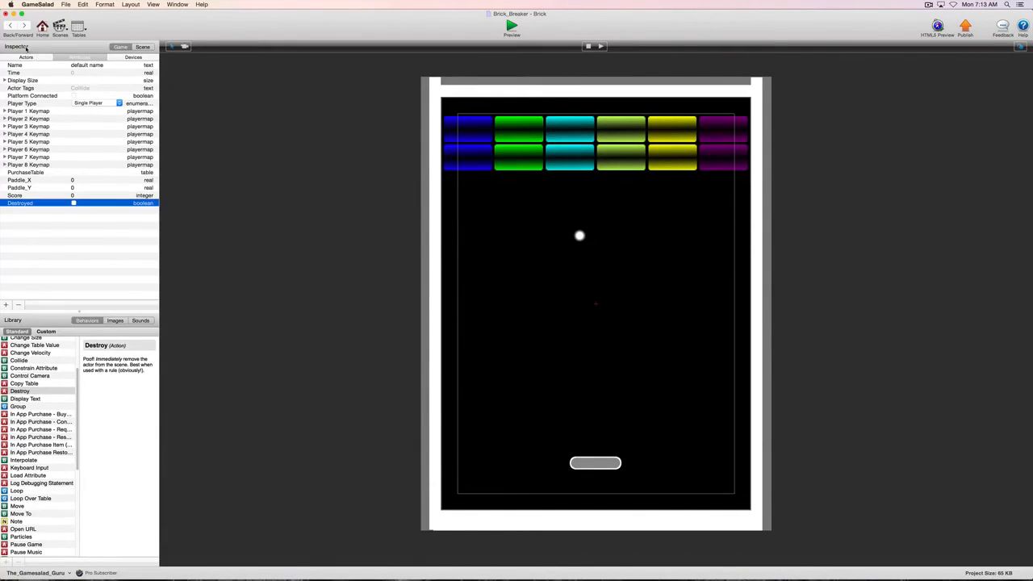
Add a rule to the Destroy actor for when it overlaps or collides with an actor of type ballfading.
click(25, 57)
double_click(91, 158)
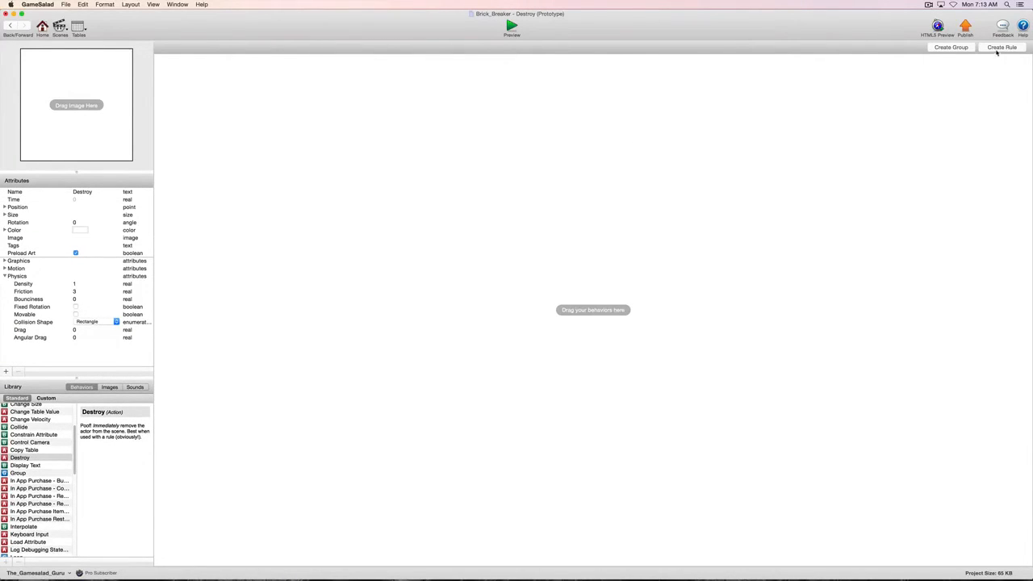
click(1000, 47)
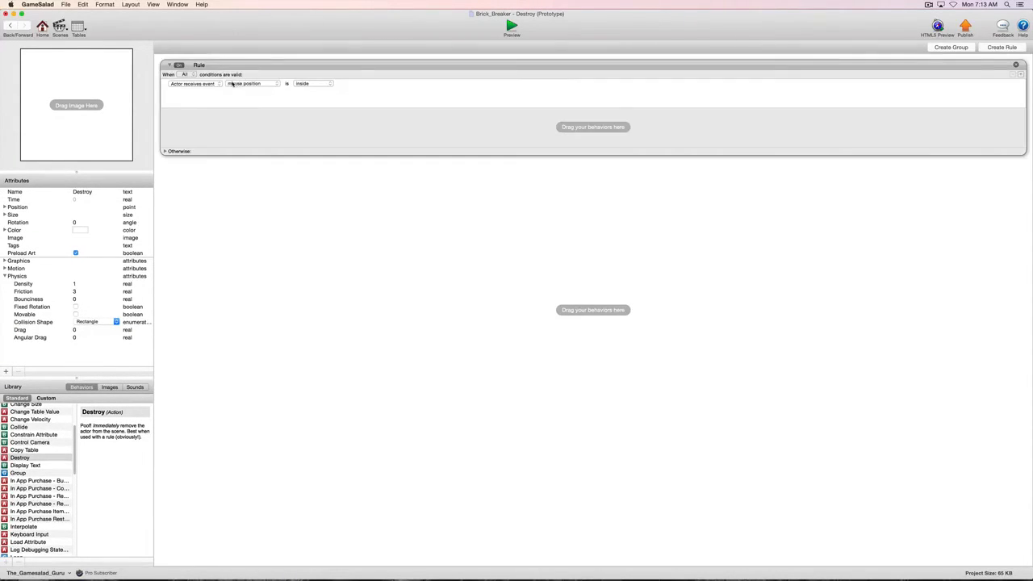
click(258, 86)
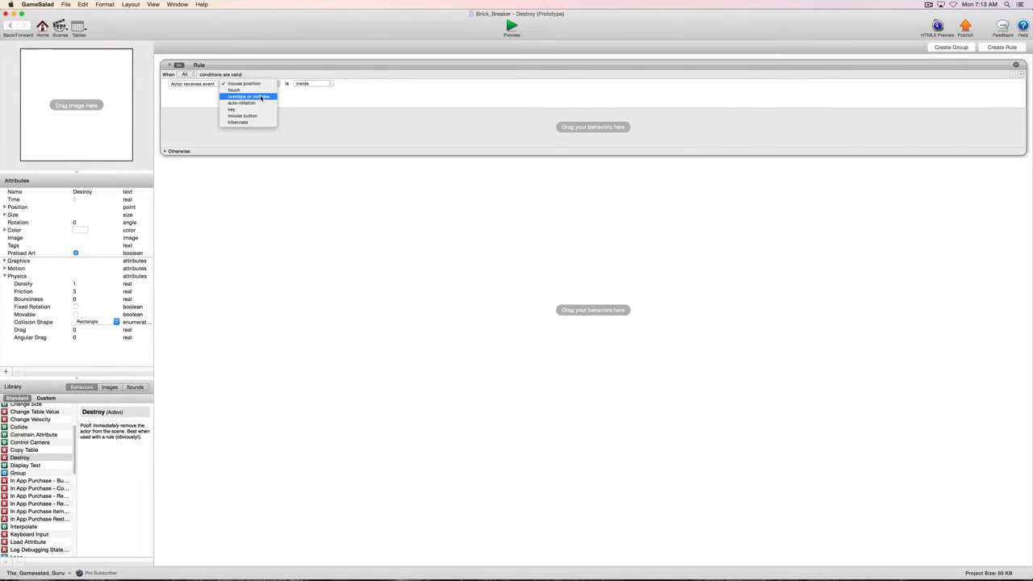
click(261, 97)
click(369, 84)
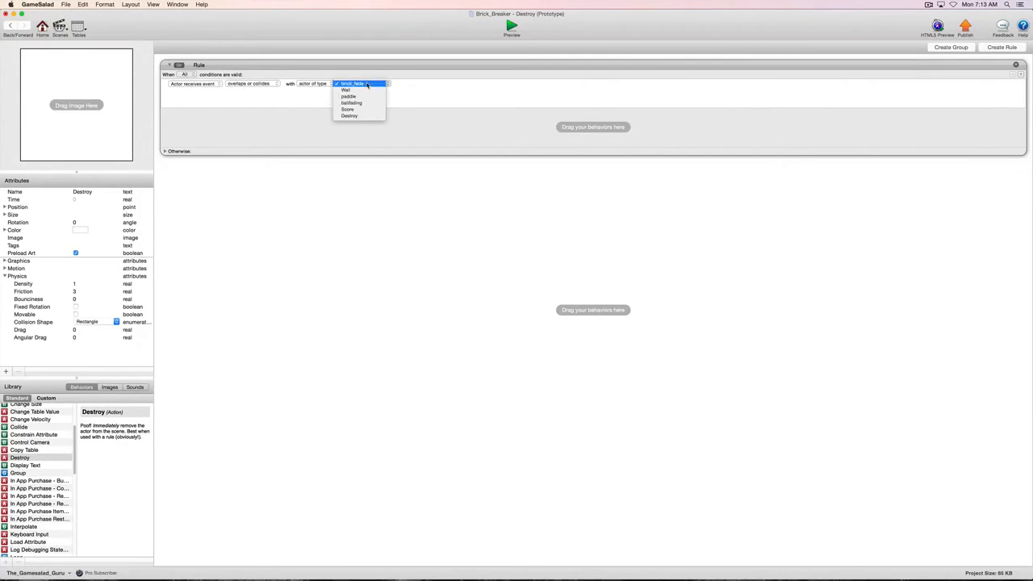
click(365, 103)
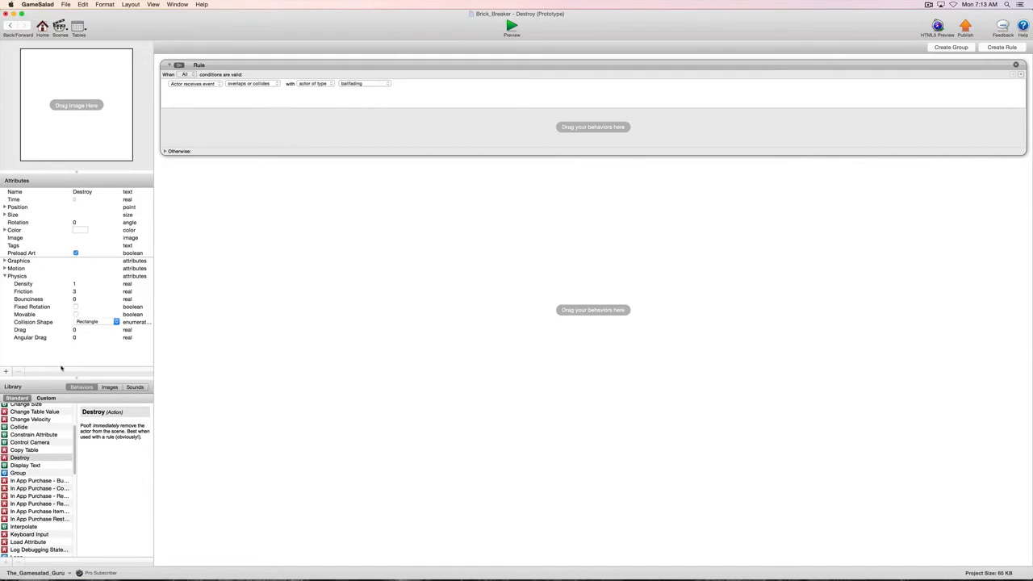
Add a Change Attribute behavior to the Destroy actor's rule that sets game.Destroyed to true, and return to the scene.
scroll(25, 456, up, 3)
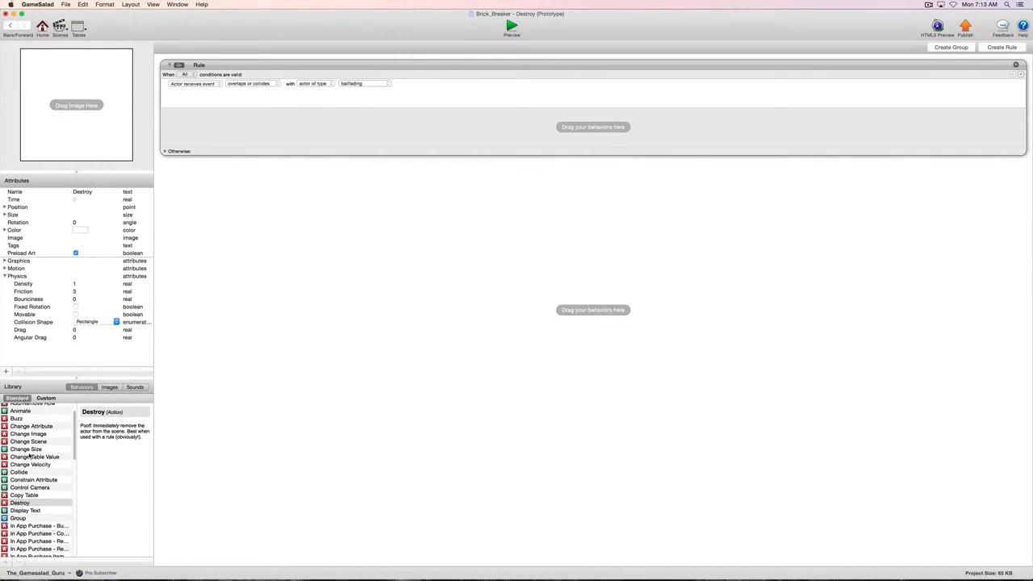
click(6, 426)
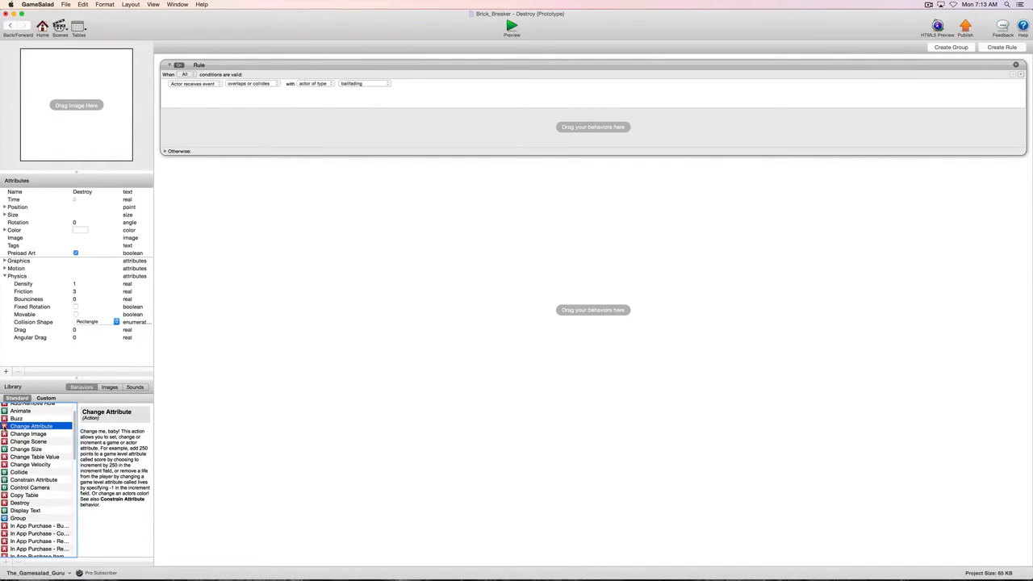
drag(7, 427, 241, 129)
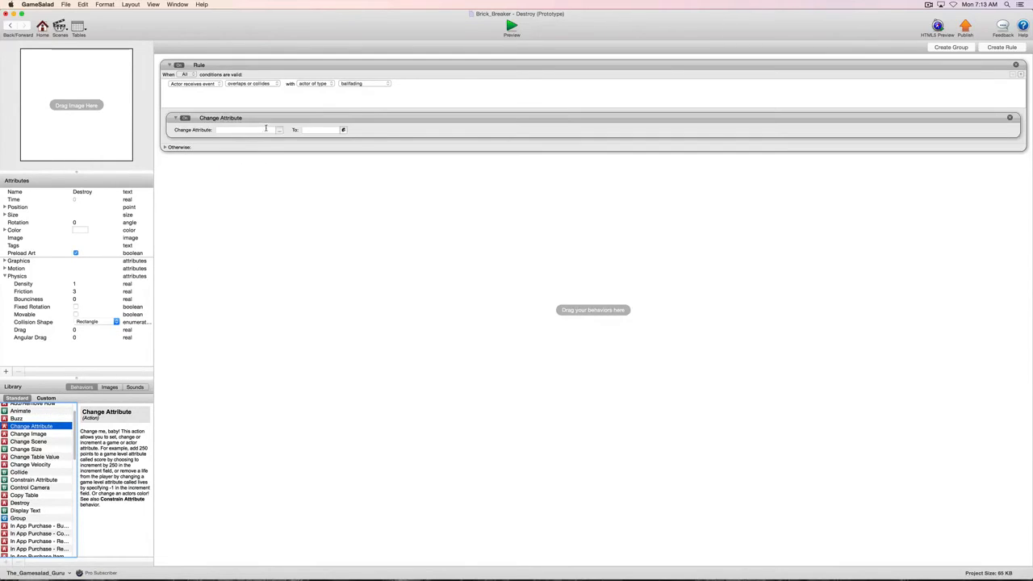
click(279, 130)
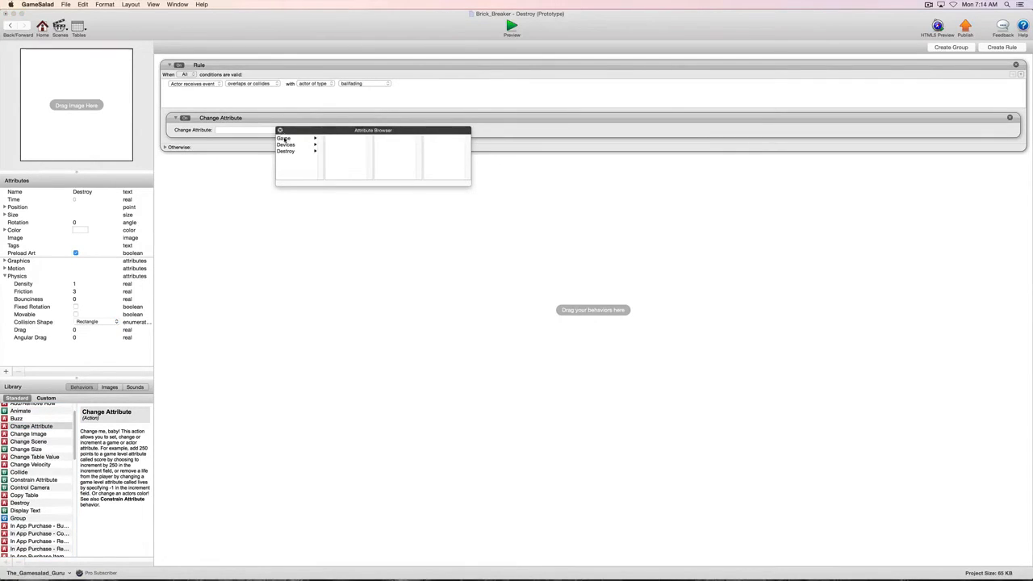
click(284, 139)
double_click(338, 176)
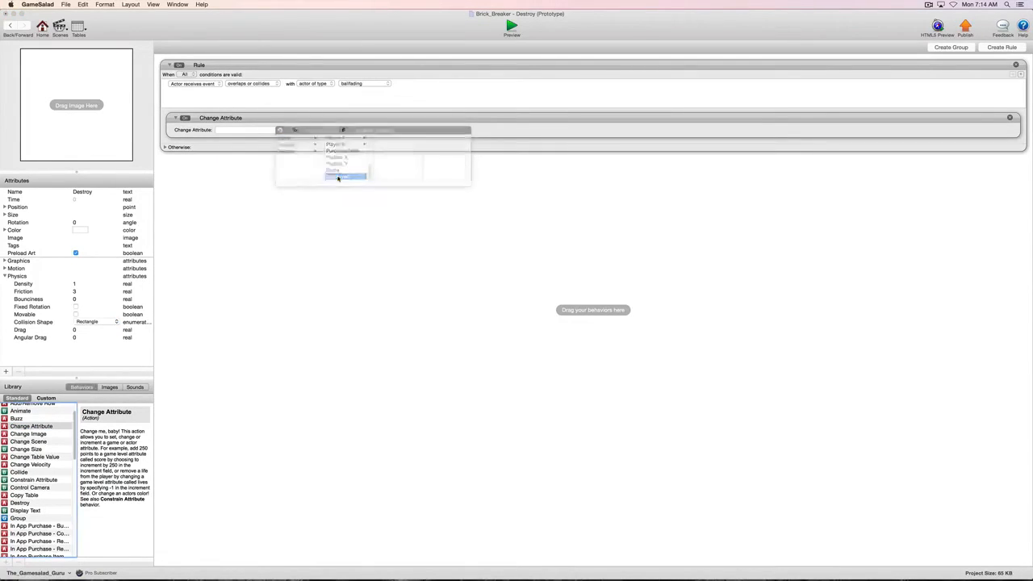
click(310, 130)
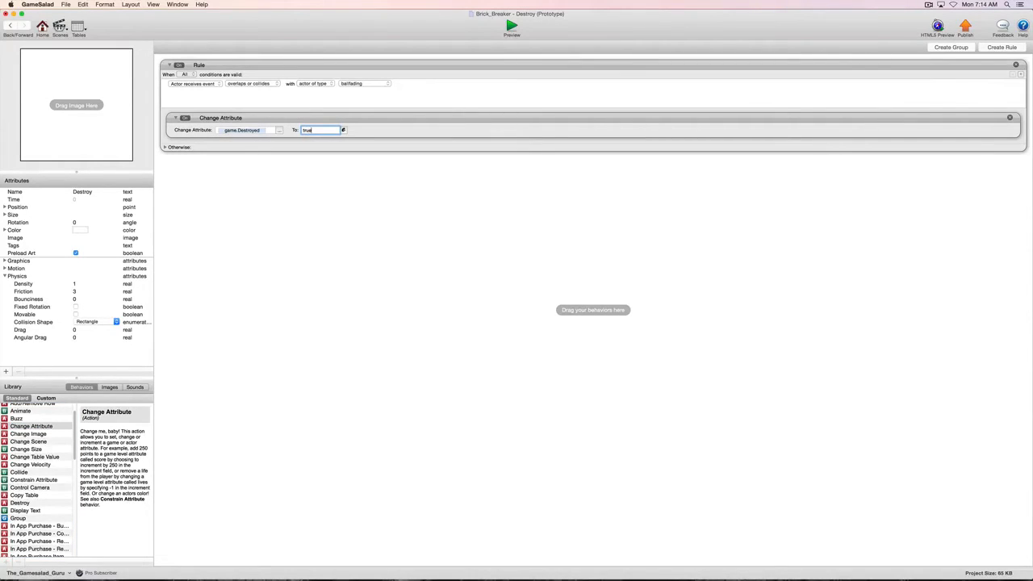
key(Return)
click(10, 28)
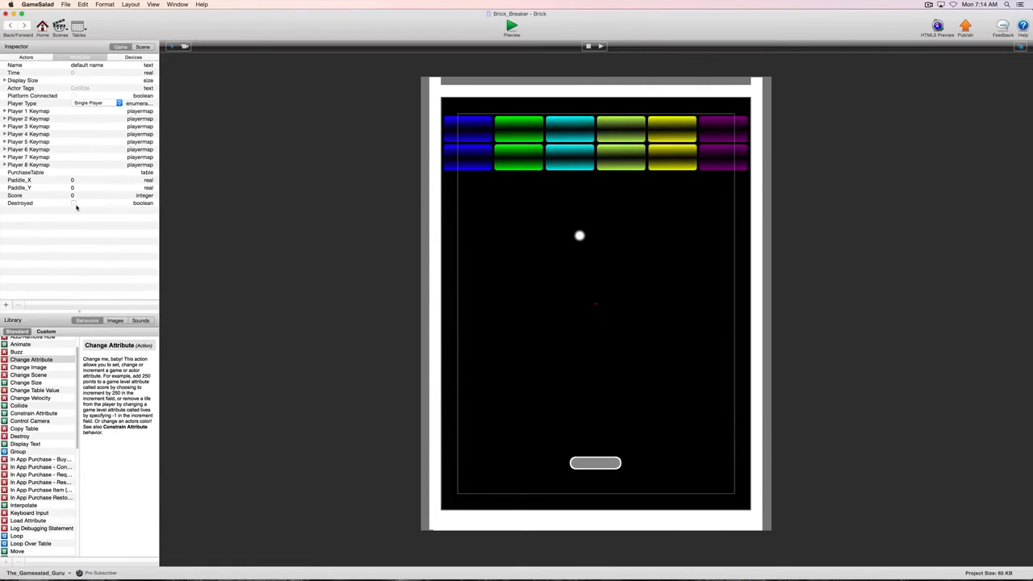
click(74, 204)
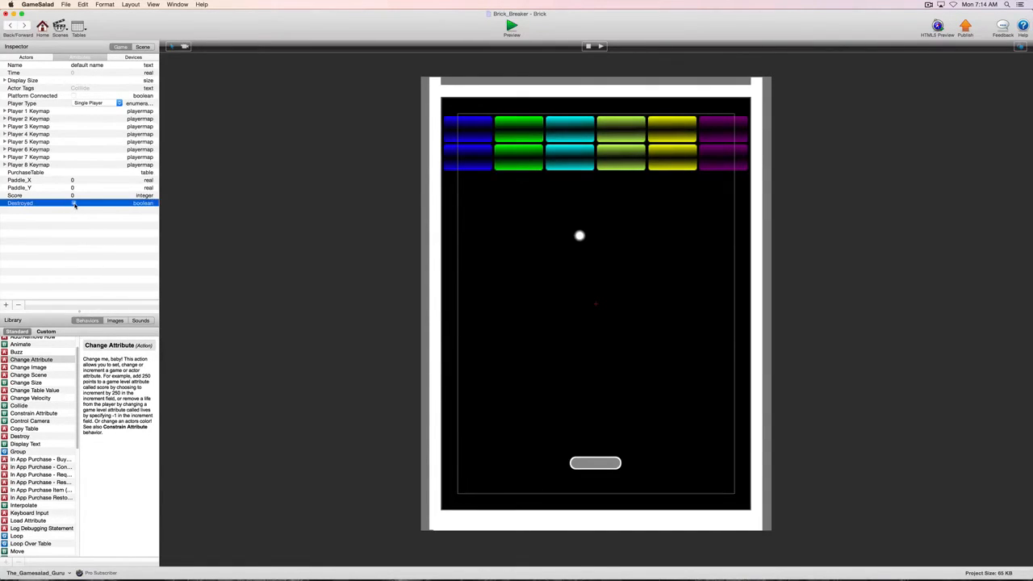
click(74, 203)
Move the ball to just below the brick rows at about X 381, Y 787, check its position coordinates, and return to the scene.
click(578, 235)
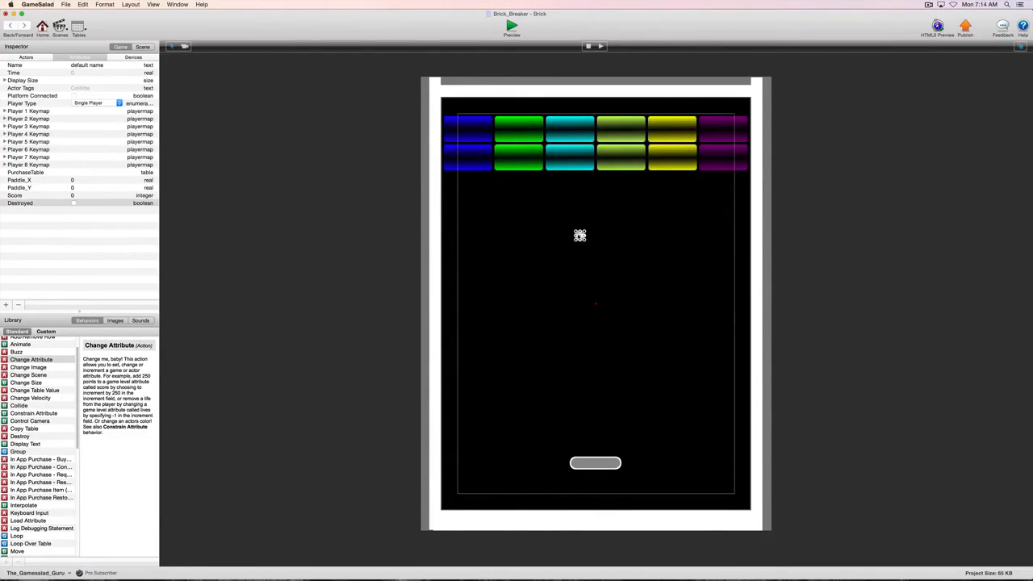
drag(579, 235, 595, 192)
double_click(594, 192)
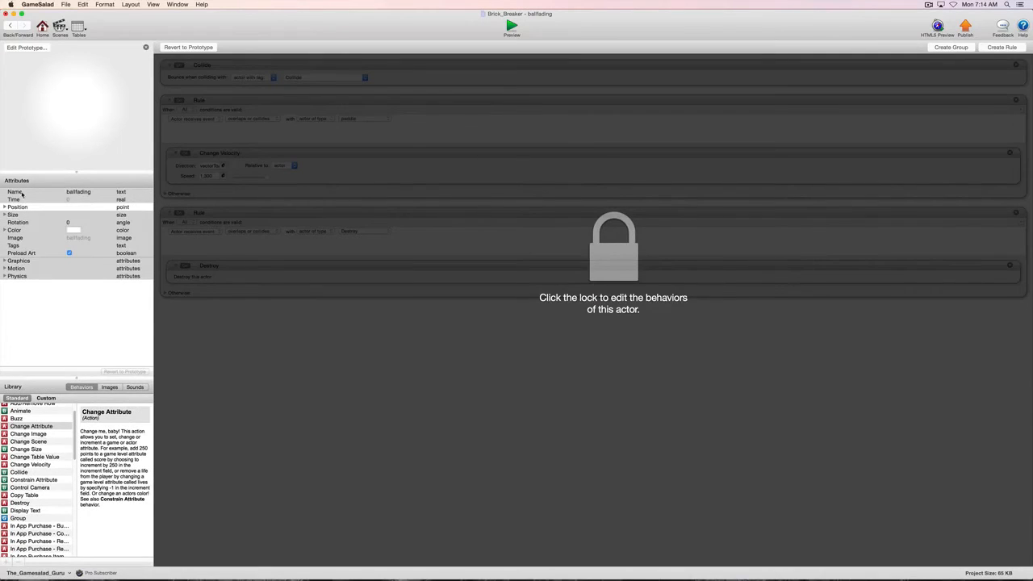
click(4, 208)
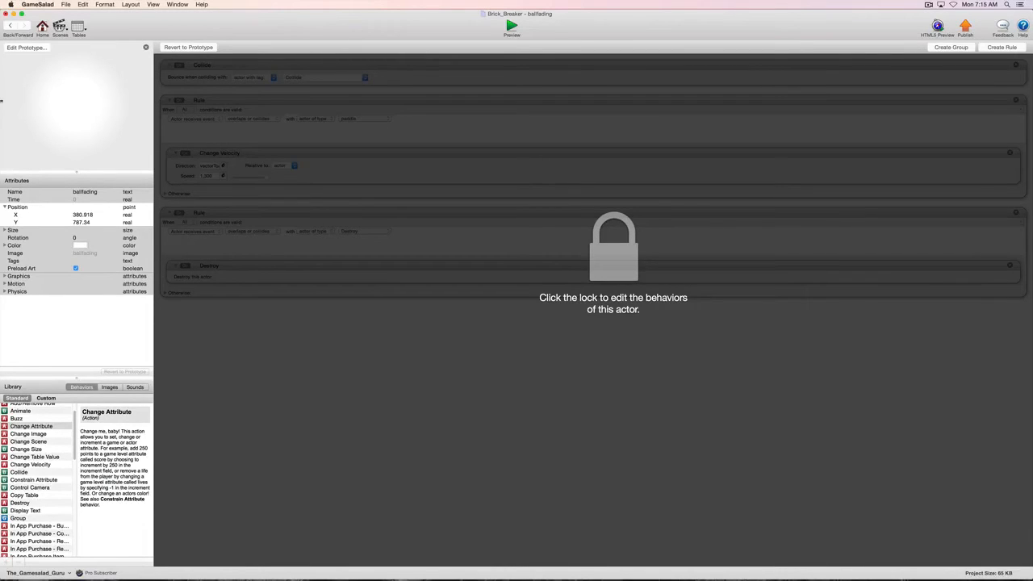
click(9, 26)
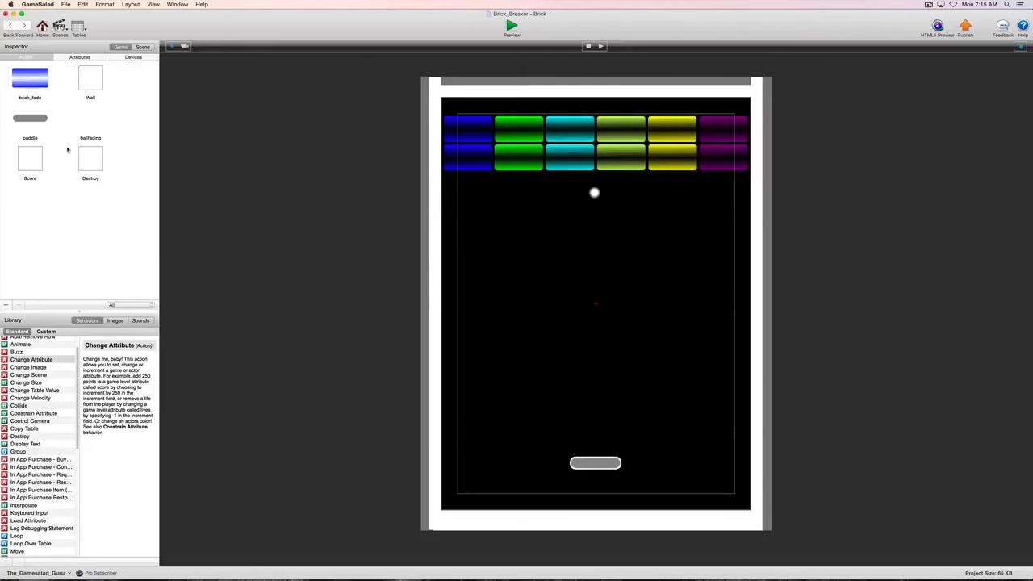
Add a second rule to the Destroy actor with an Attribute condition type.
double_click(87, 164)
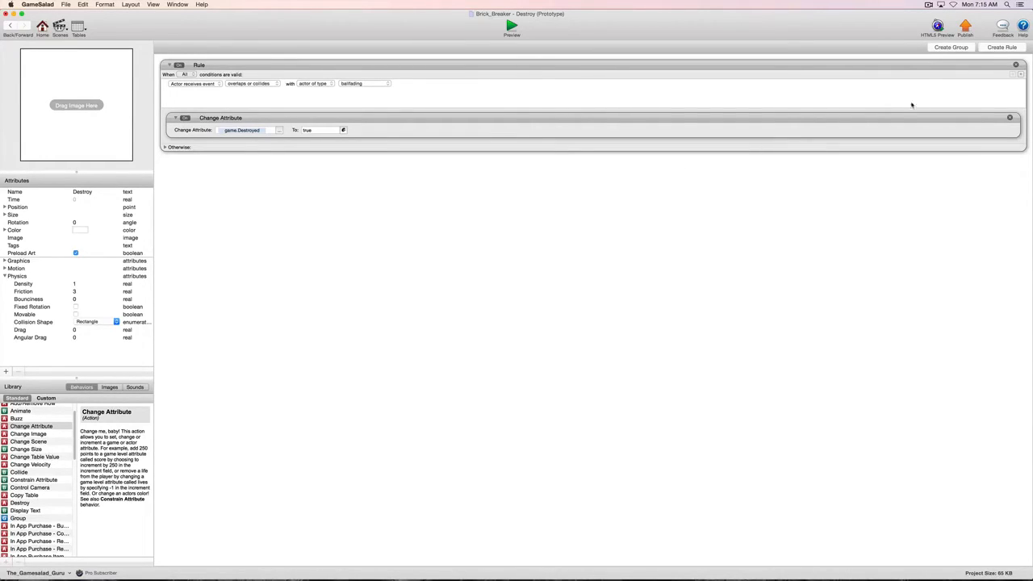
click(991, 49)
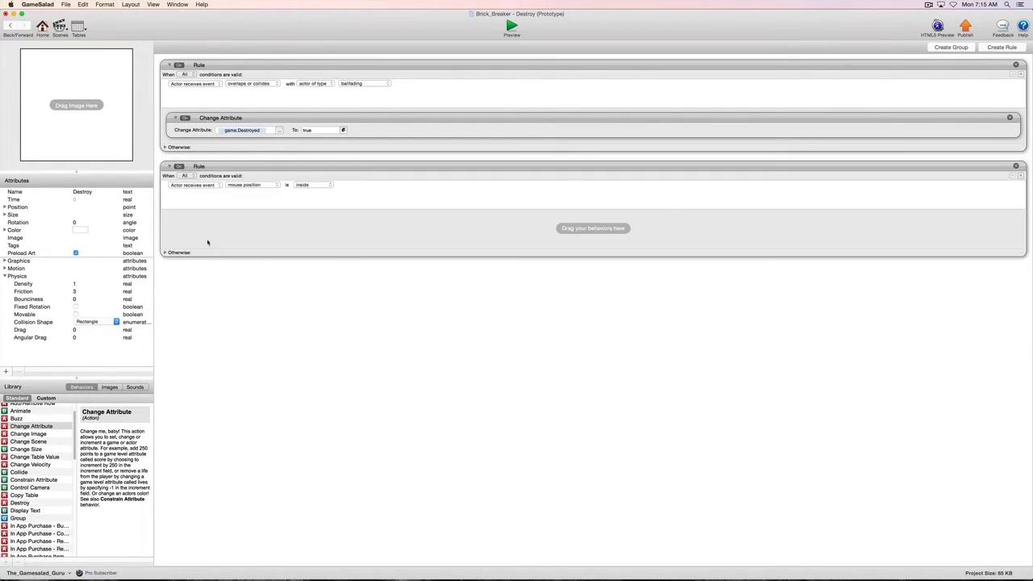
click(204, 187)
click(205, 192)
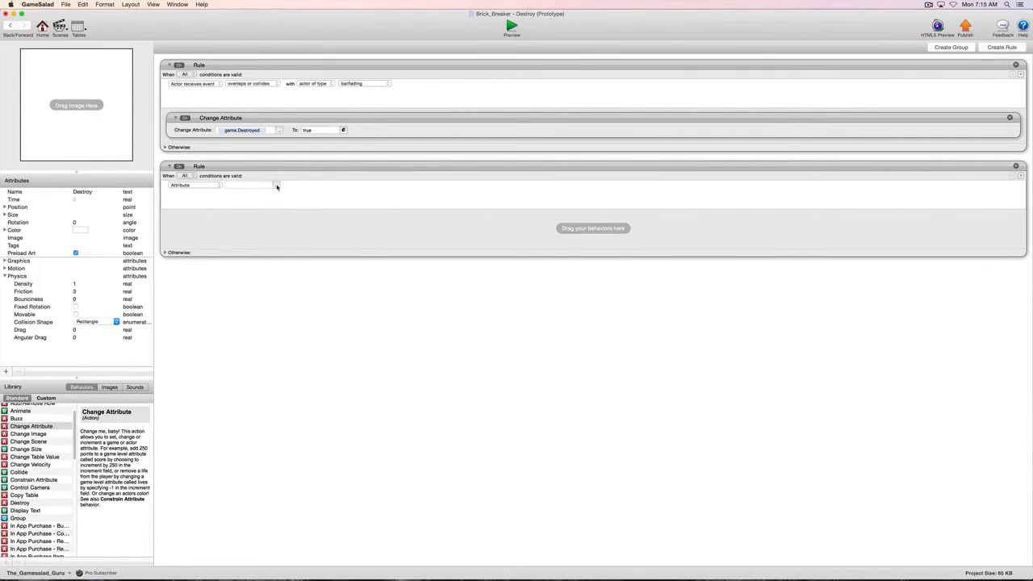
click(213, 187)
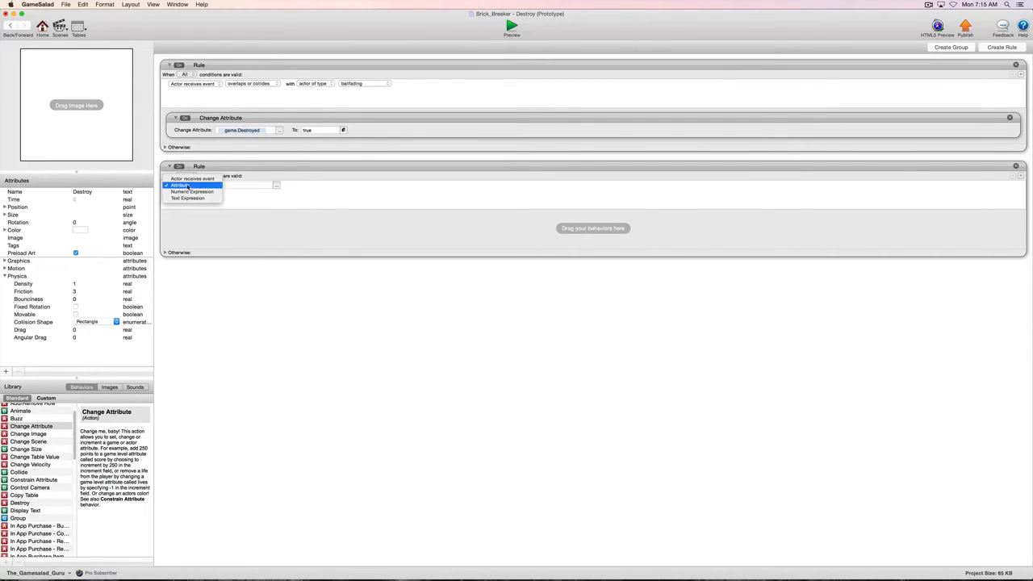
click(206, 185)
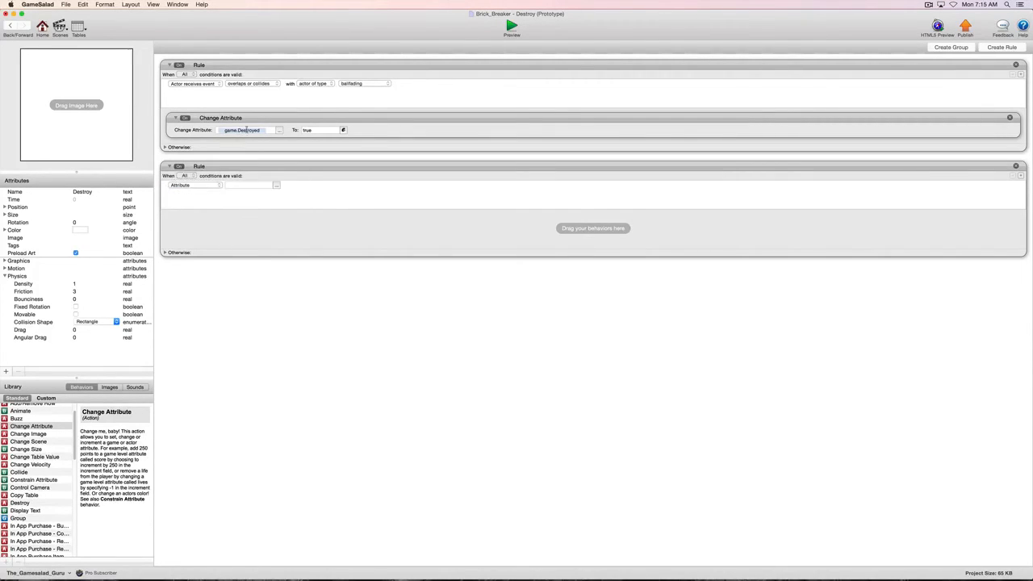
click(208, 187)
click(206, 187)
Set the second rule's condition to game.Destroyed is true.
click(276, 185)
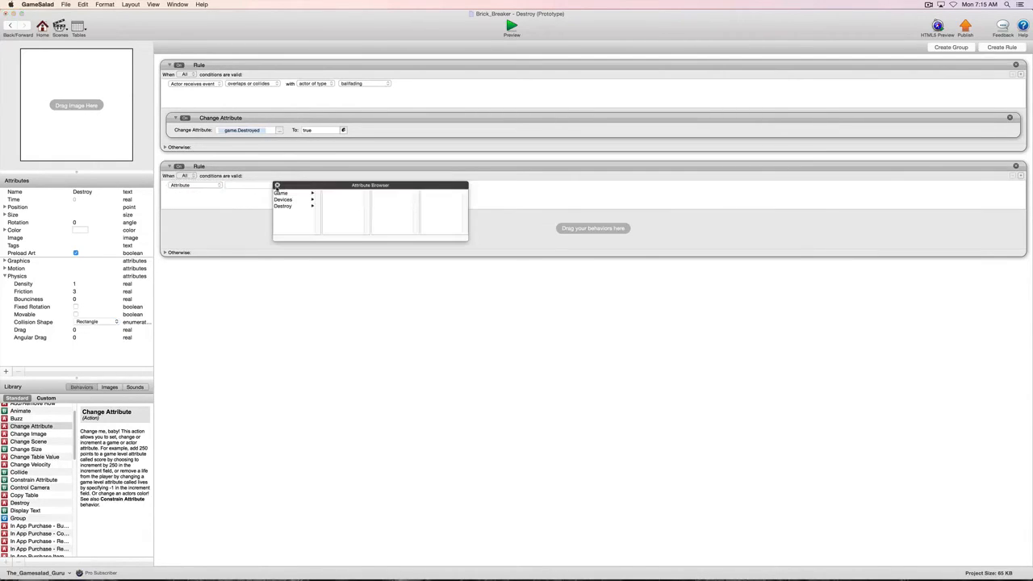
click(280, 193)
scroll(336, 225, down, 5)
double_click(336, 231)
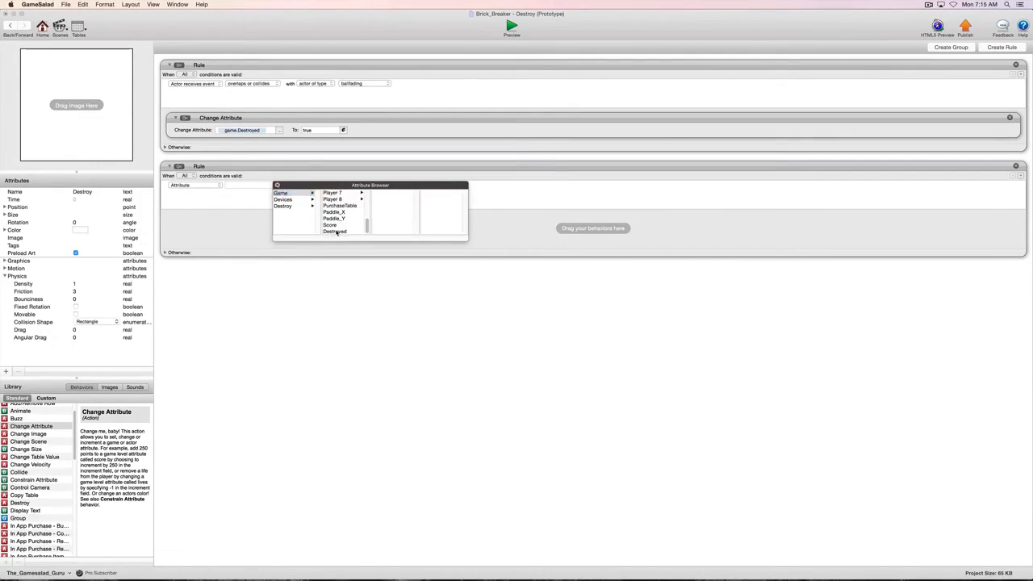
click(320, 185)
click(321, 185)
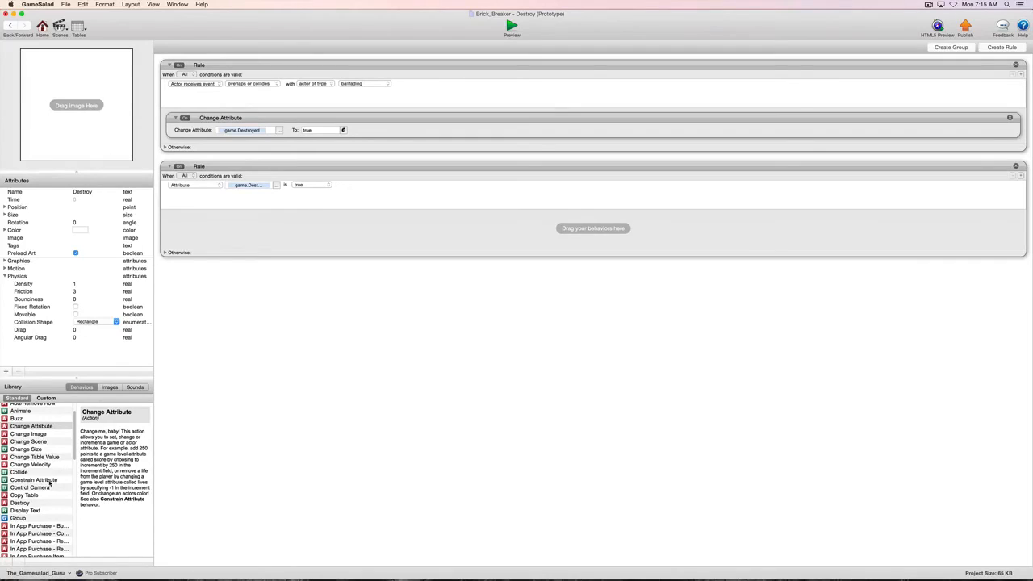
Add a Spawn Actor behavior to the Destroy actor's rule that checks game.Destroyed.
scroll(52, 483, down, 3)
scroll(50, 483, down, 10)
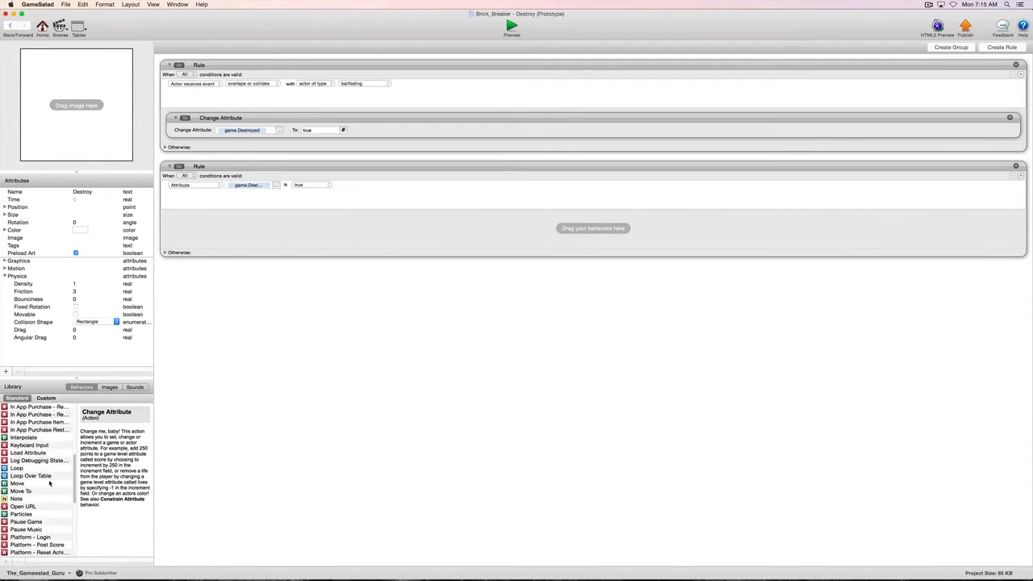
scroll(50, 483, up, 8)
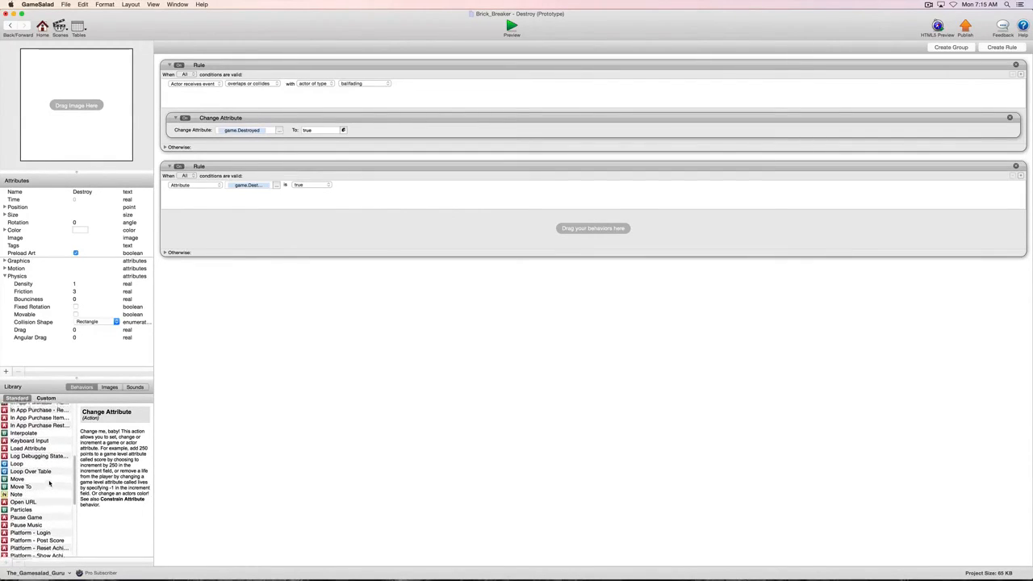
scroll(50, 482, up, 3)
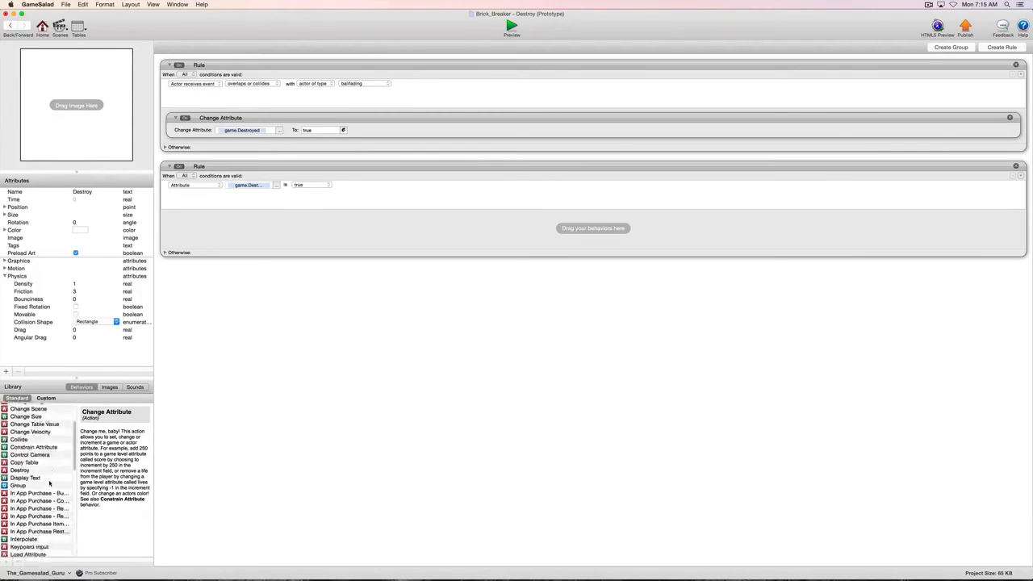
scroll(50, 483, down, 8)
scroll(50, 483, down, 6)
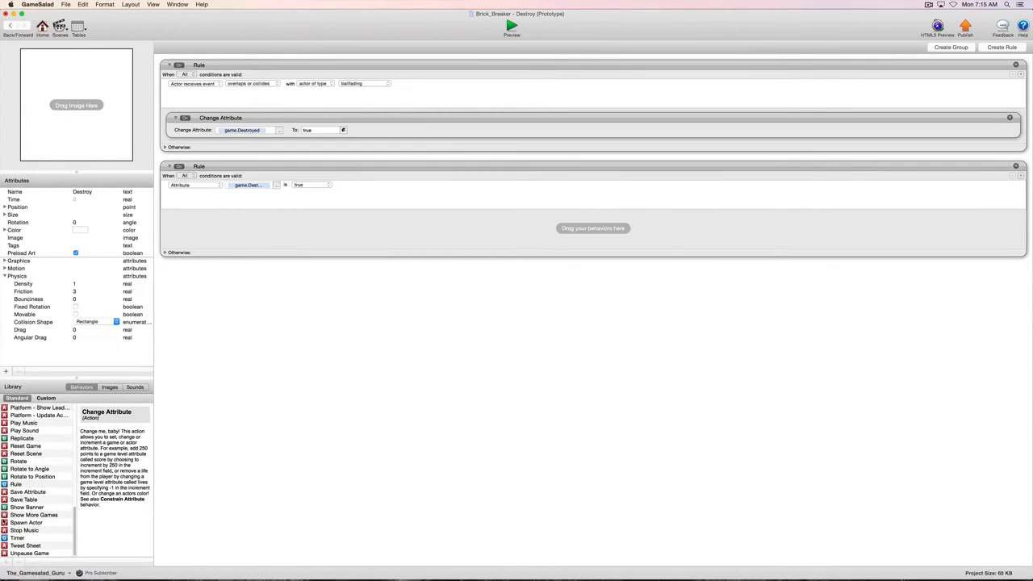
drag(5, 523, 228, 232)
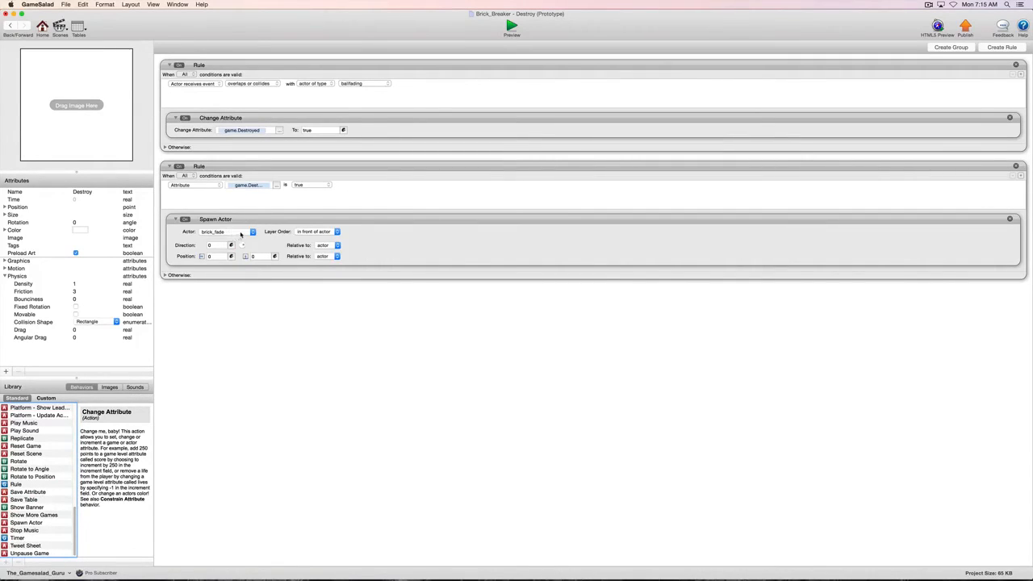
Set the Spawn Actor behavior to spawn ballfading, with both direction and position relative to the scene.
click(240, 233)
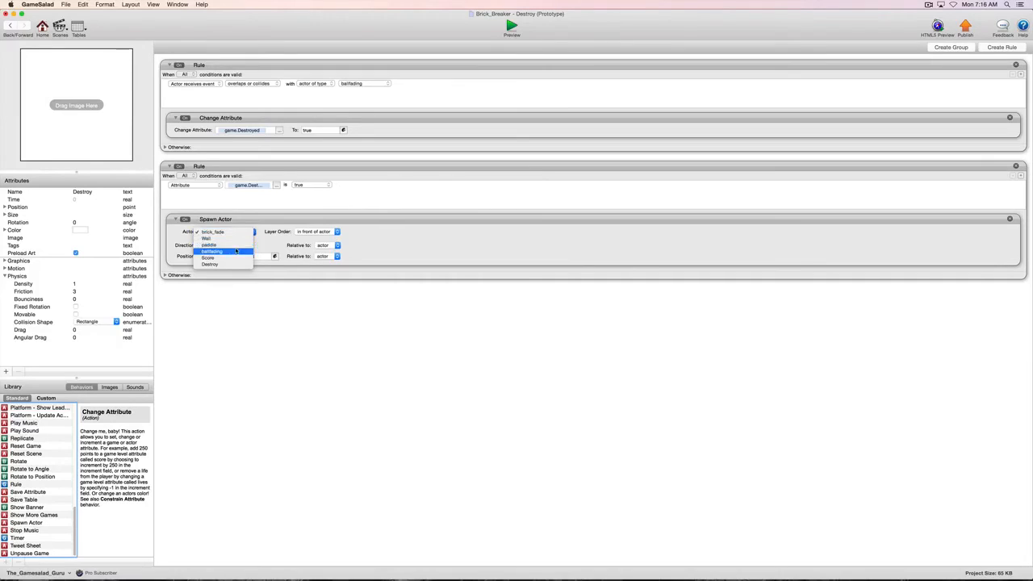
click(239, 251)
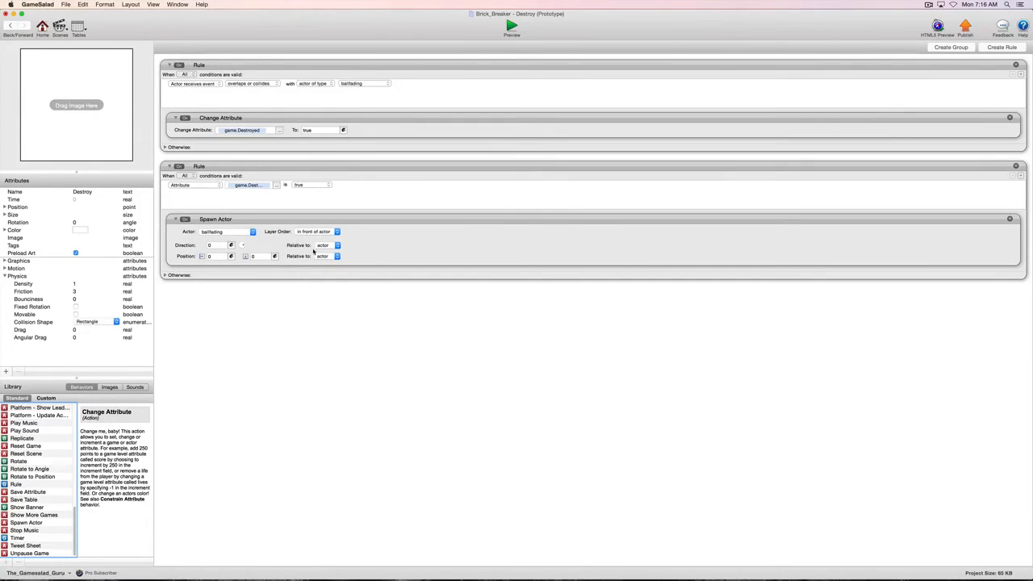
click(329, 246)
click(329, 252)
click(329, 256)
click(329, 263)
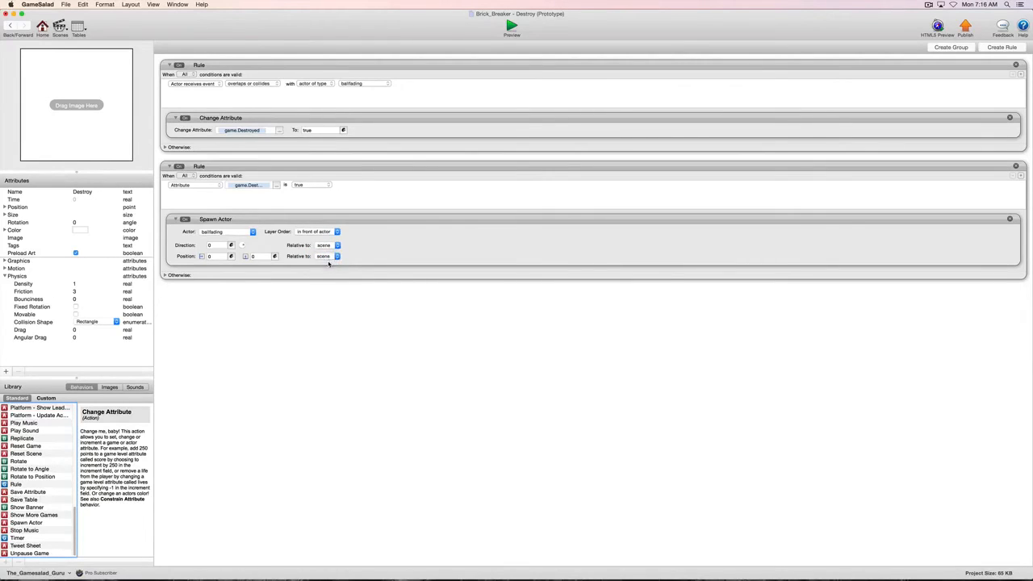
Set the Spawn Actor position to X 380 and Y 787.
click(212, 256)
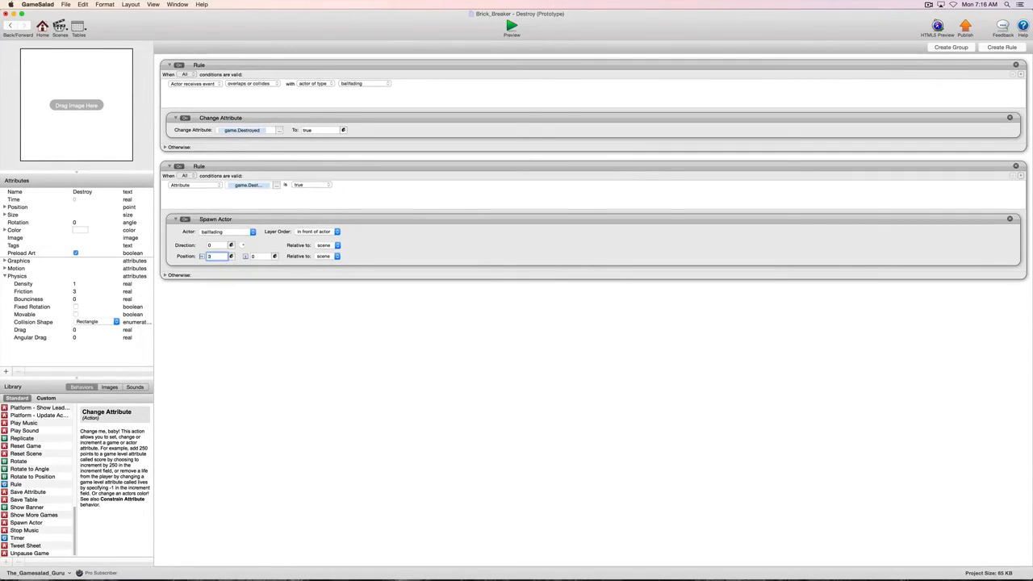
click(253, 257)
text(787)
key(Return)
Add a Change Attribute behavior below Spawn Actor in the rule that checks game.Destroyed.
scroll(41, 468, up, 5)
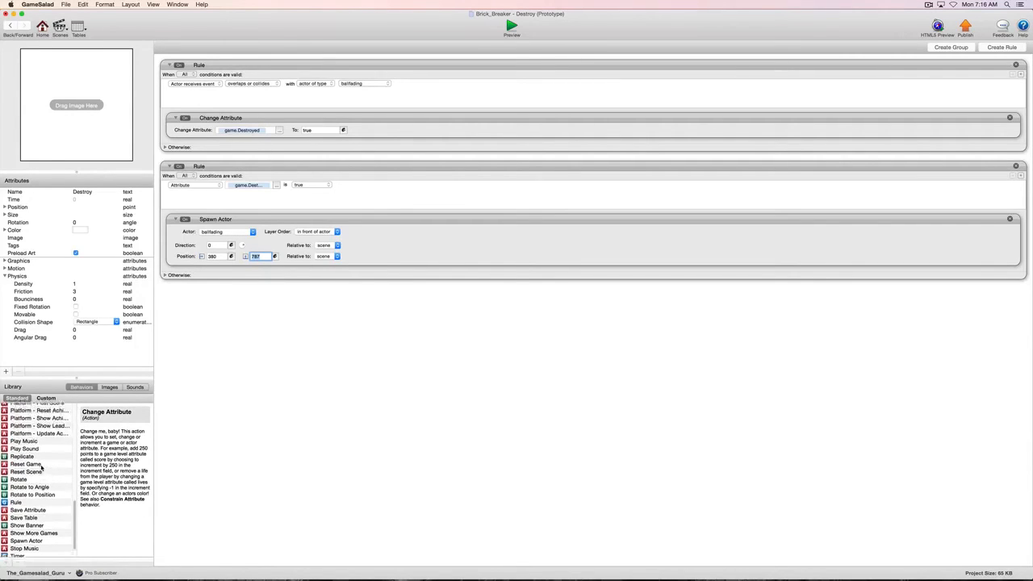
scroll(42, 467, up, 15)
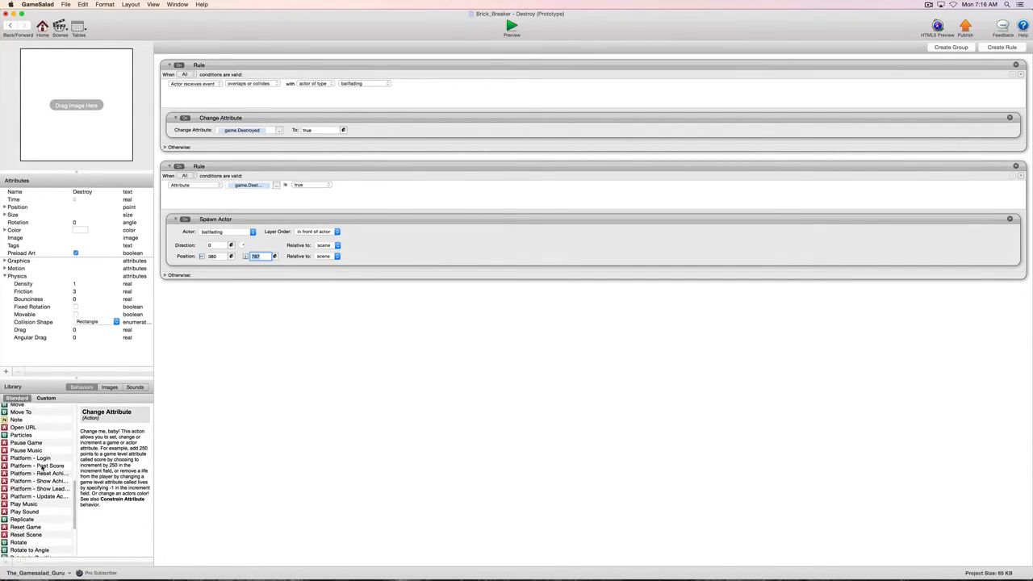
scroll(42, 468, up, 1)
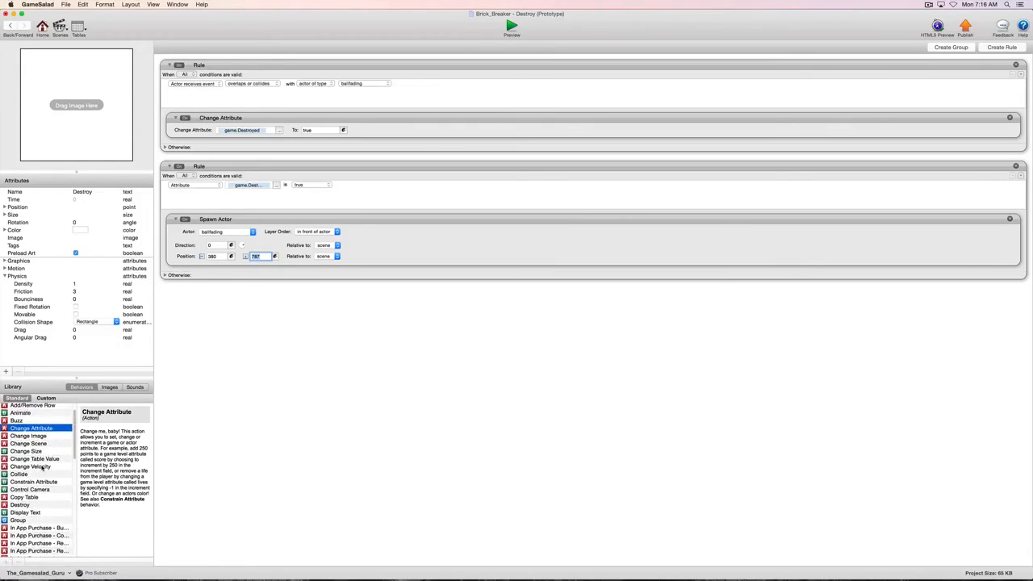
drag(31, 427, 222, 279)
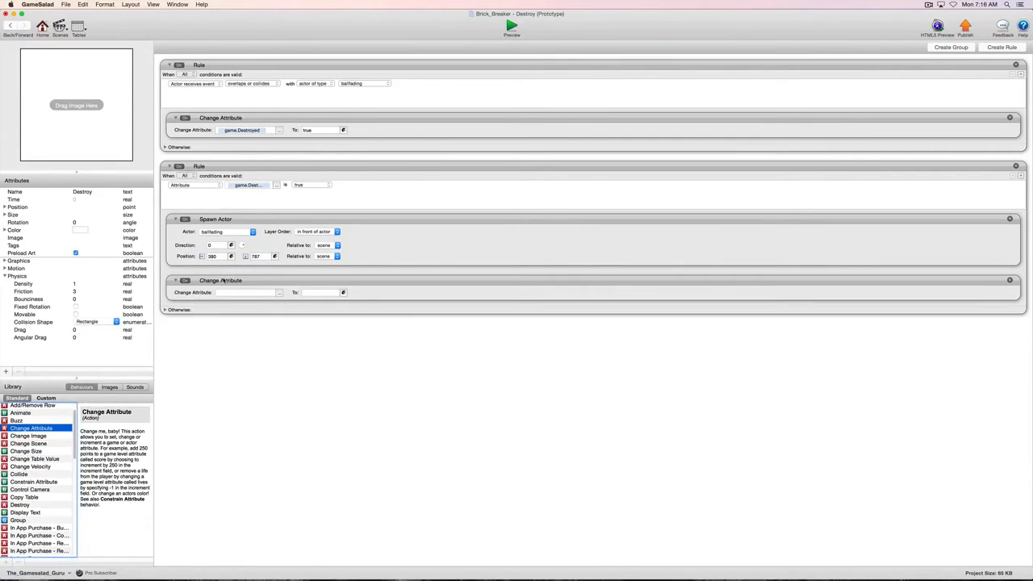
Make the new Change Attribute behavior set game.Destroyed to false, and briefly preview the game.
click(280, 294)
click(283, 301)
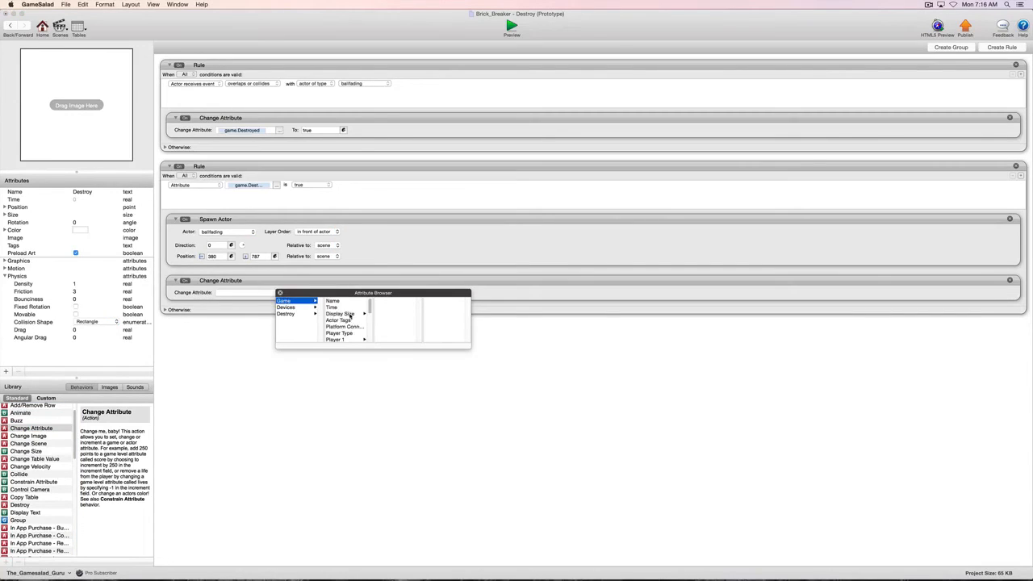
scroll(347, 323, down, 5)
click(344, 340)
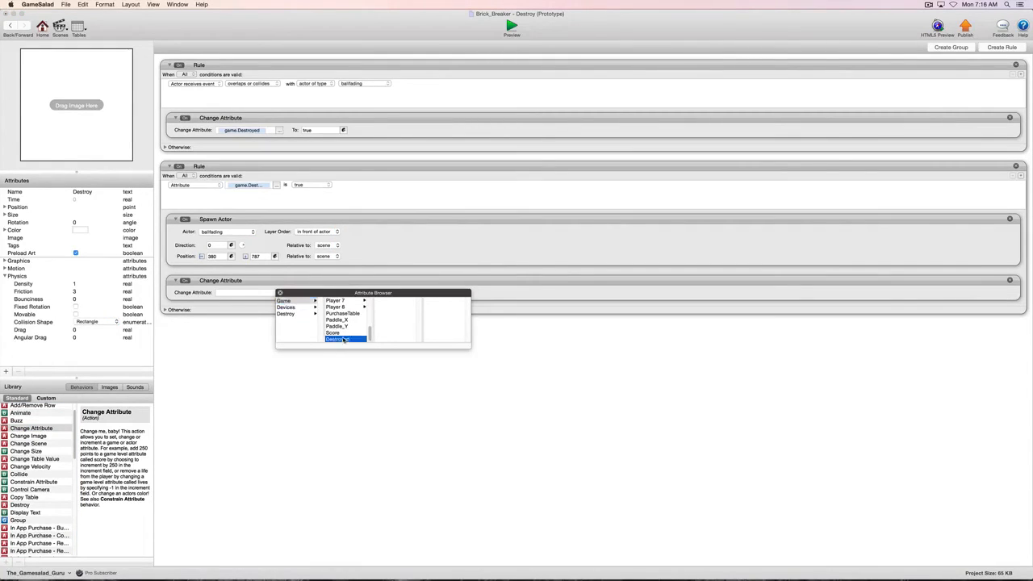
click(344, 339)
click(320, 293)
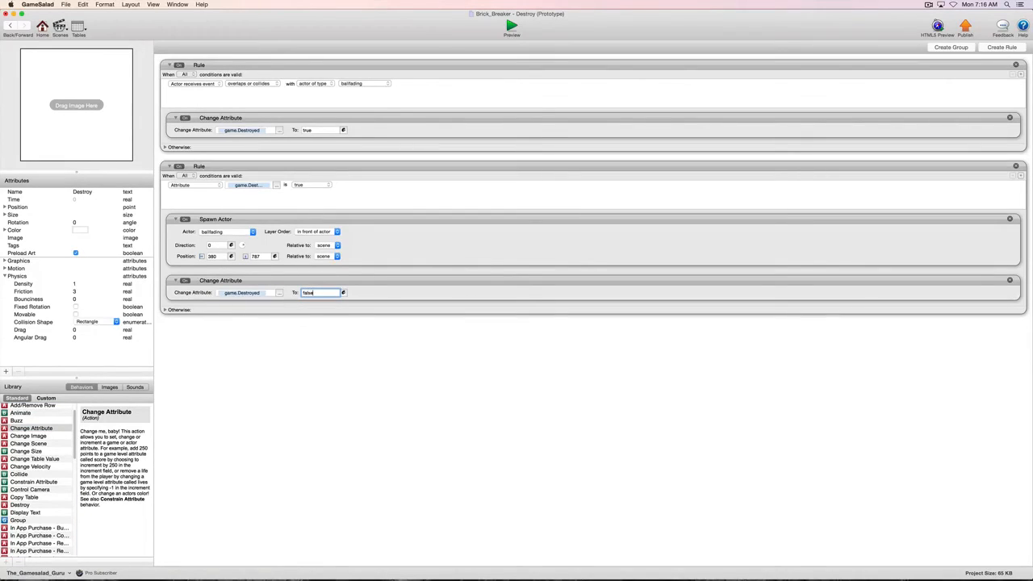
key(Return)
click(330, 339)
click(511, 26)
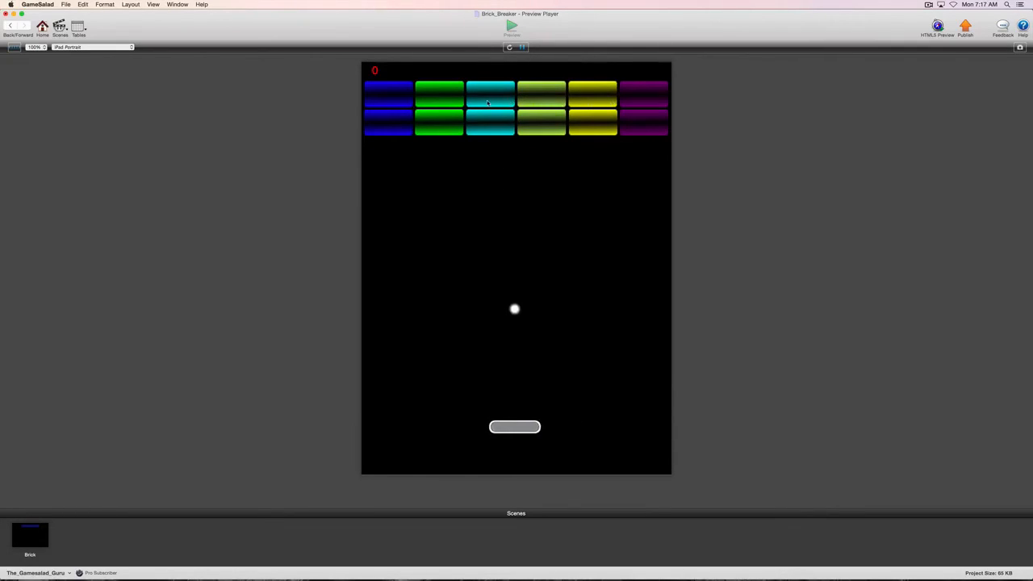
click(7, 26)
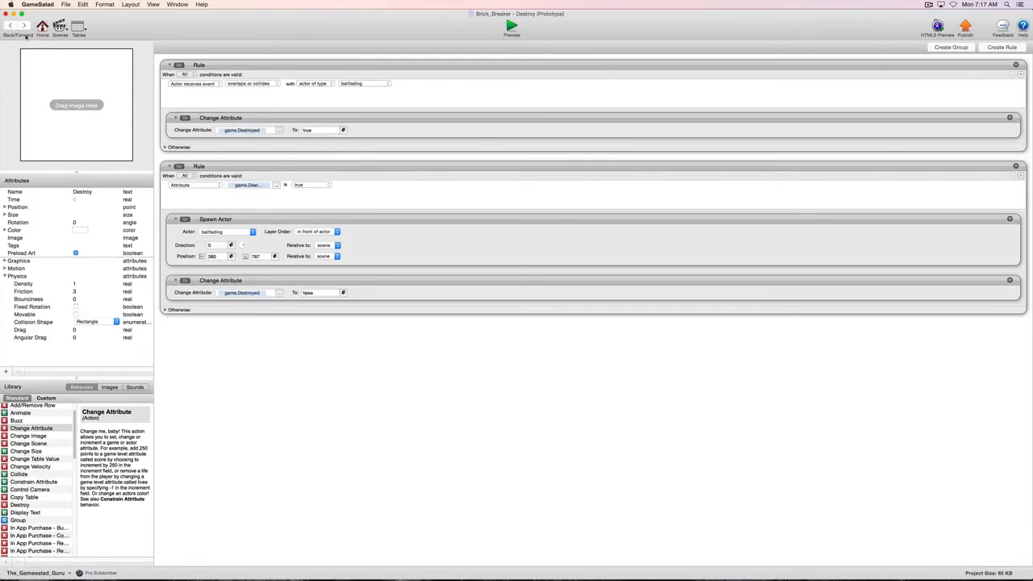
Add a Timer behavior above Spawn Actor in the Destroy actor's second rule.
scroll(68, 457, down, 10)
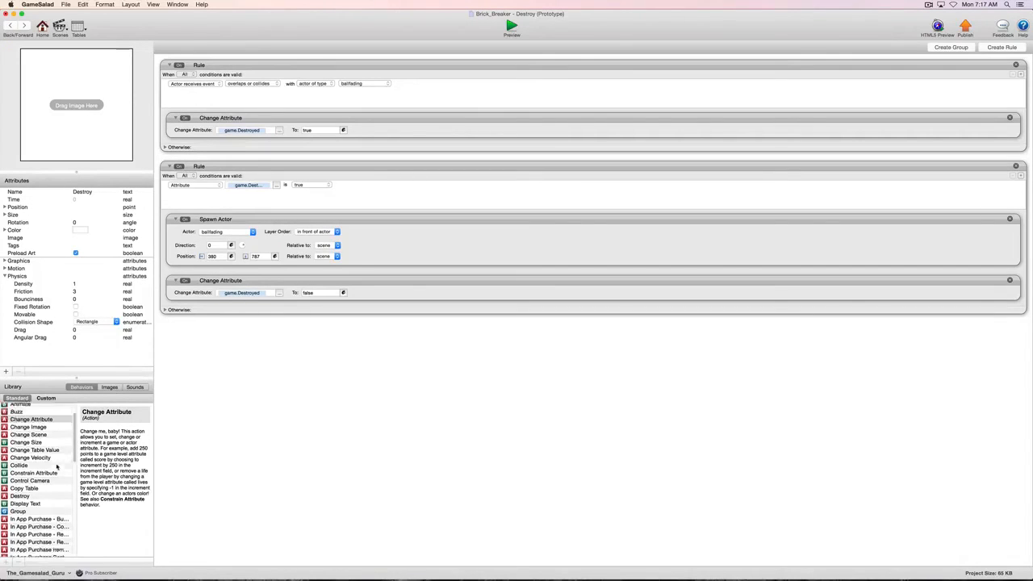
scroll(57, 467, down, 4)
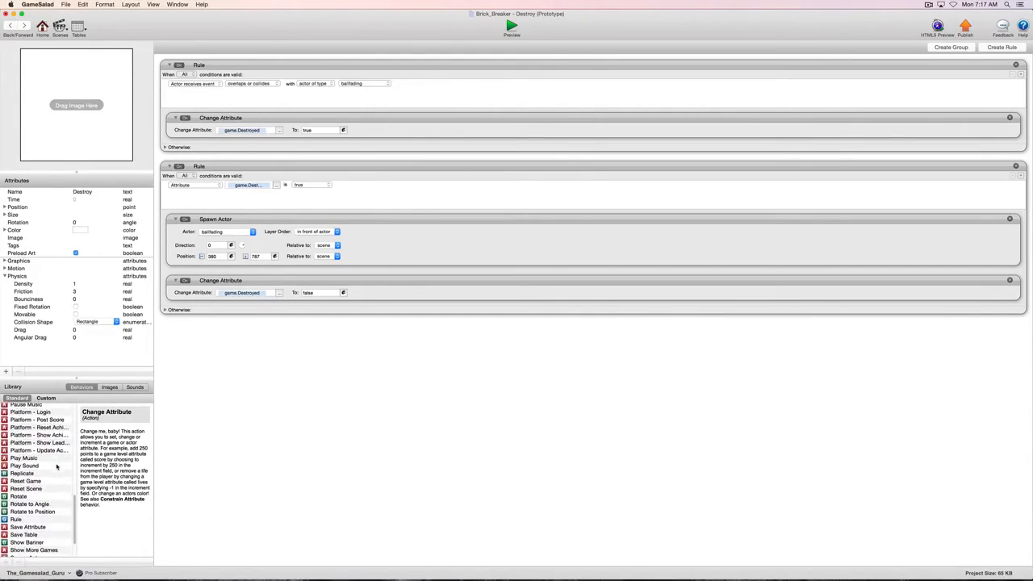
scroll(56, 467, down, 3)
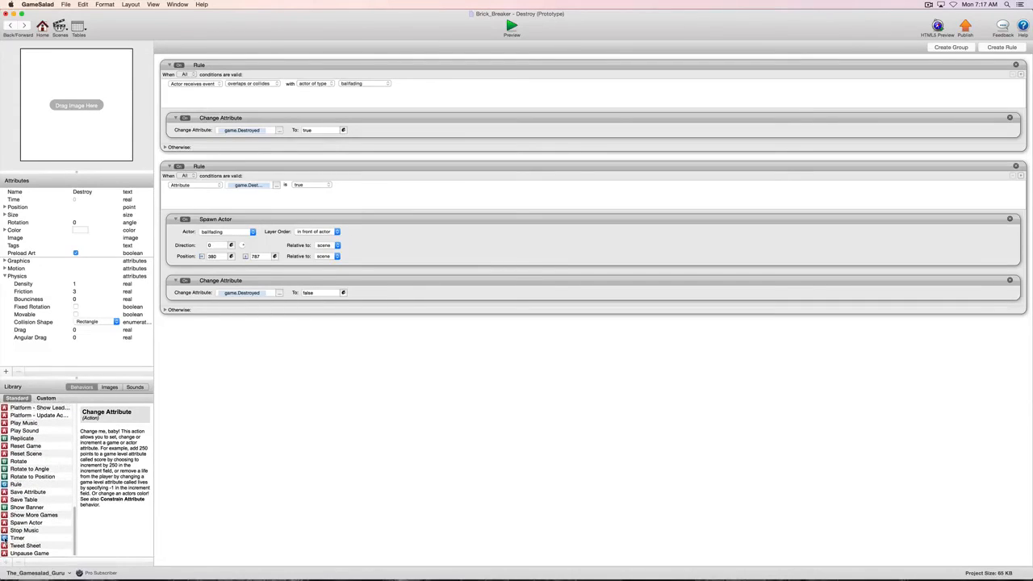
drag(18, 538, 240, 228)
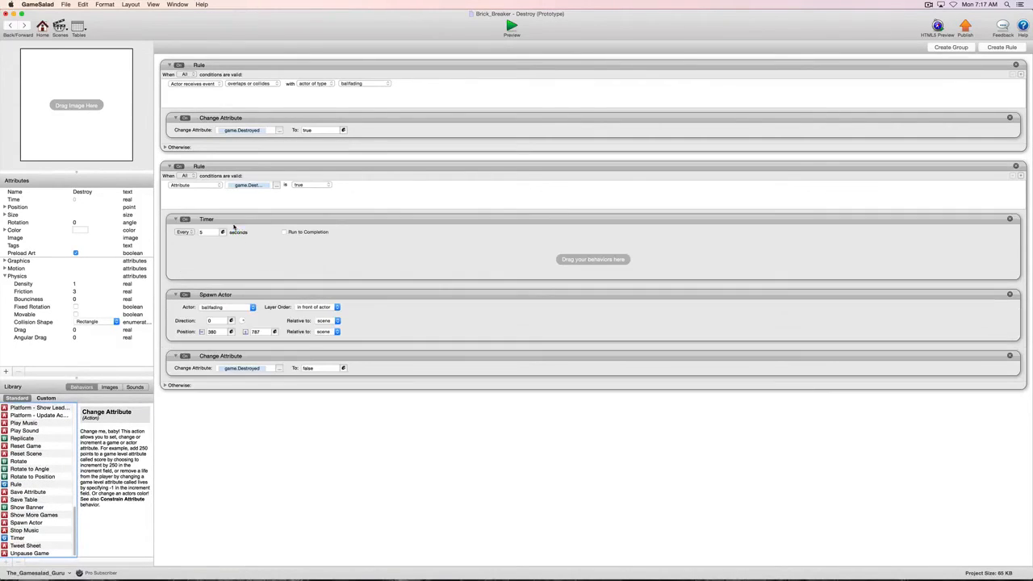
Set the Timer to After 1 seconds with Run to Completion, and move the Spawn Actor and Change Attribute behaviors into it.
click(183, 232)
click(184, 228)
click(202, 233)
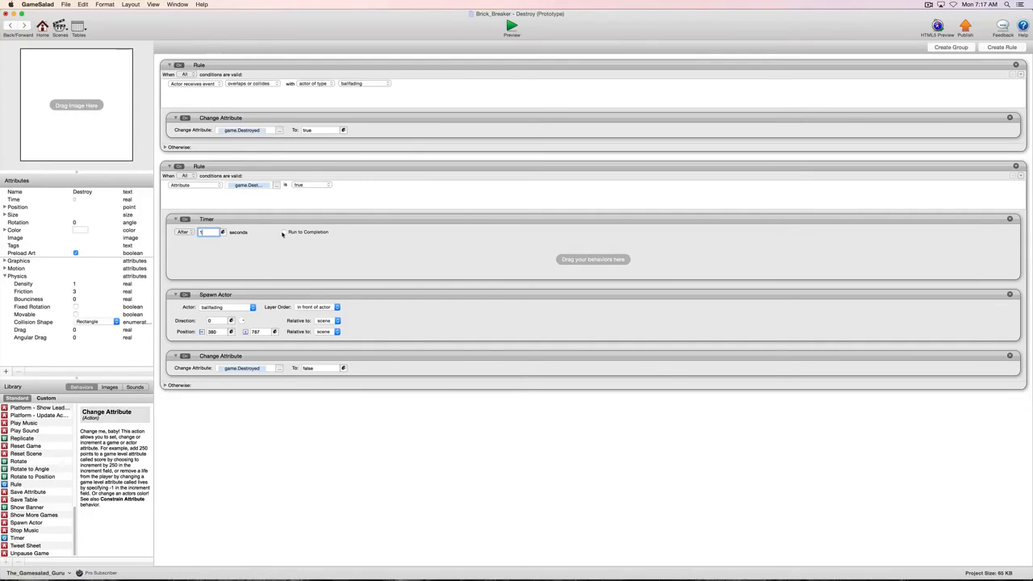
drag(331, 296, 336, 252)
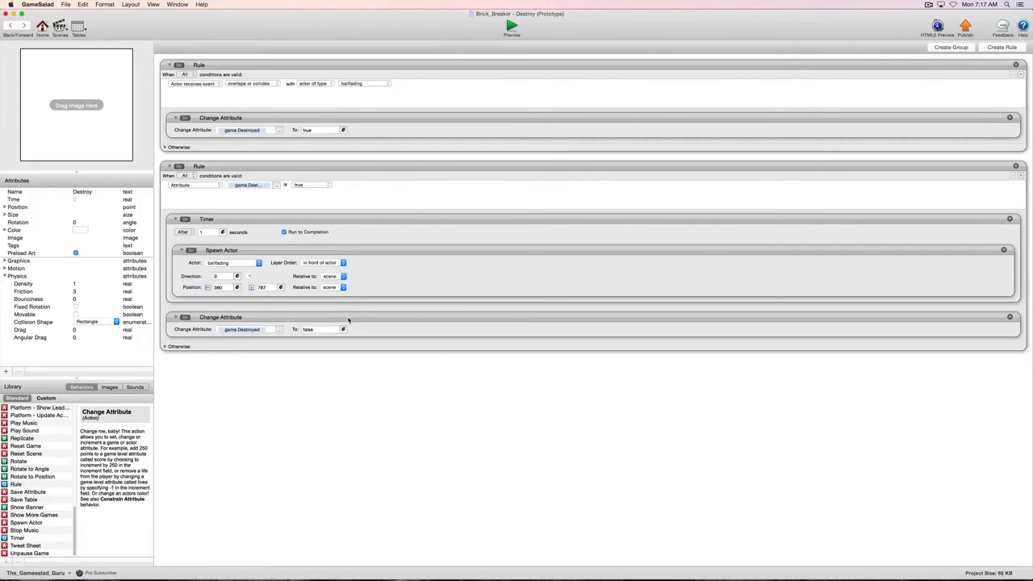
drag(347, 319, 351, 298)
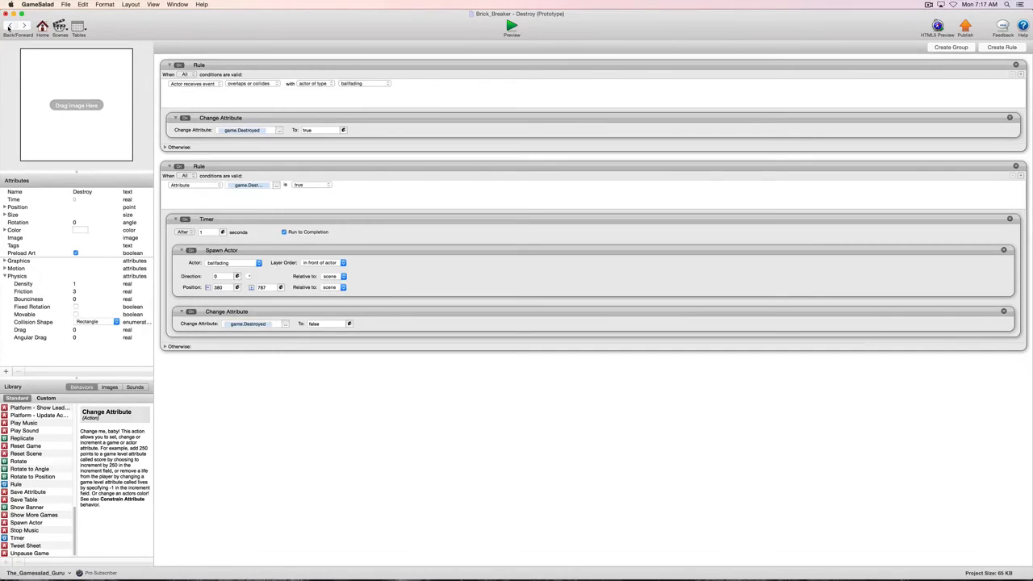
Check the Destroy actor's placement along the scene's lower edge and play-test the ball respawn in the preview.
click(8, 27)
click(598, 517)
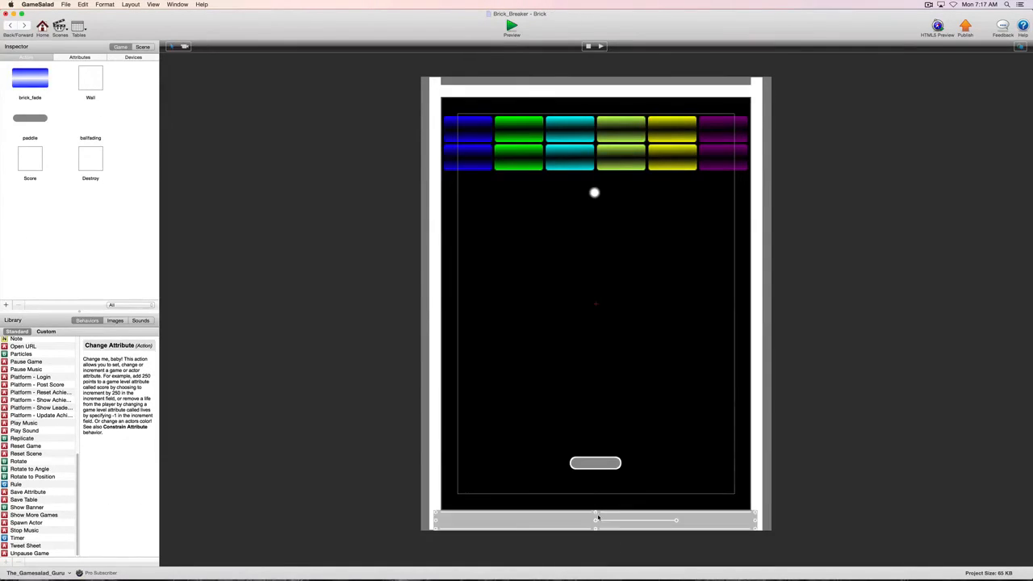
drag(597, 513, 597, 513)
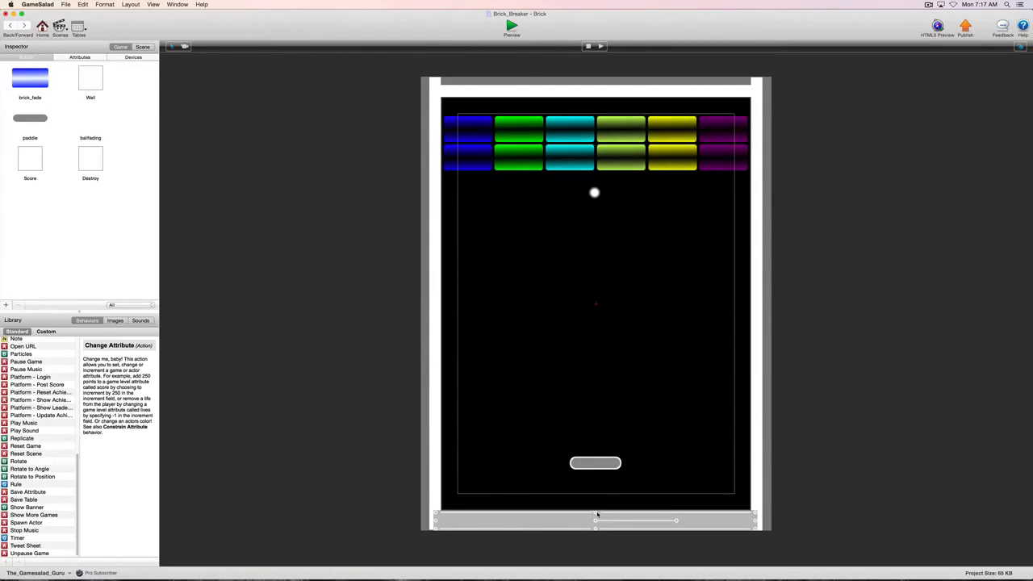
click(425, 459)
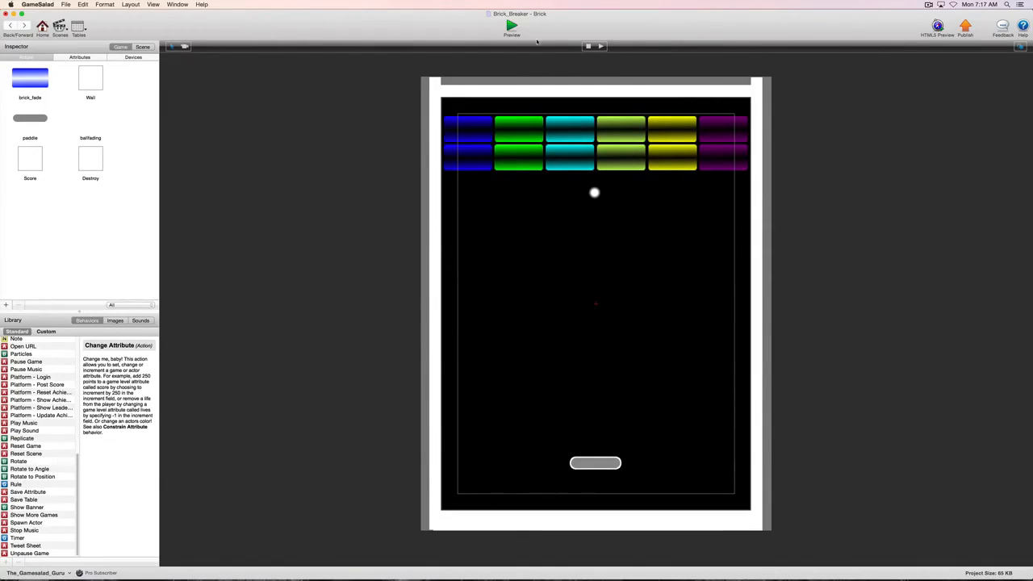
click(512, 27)
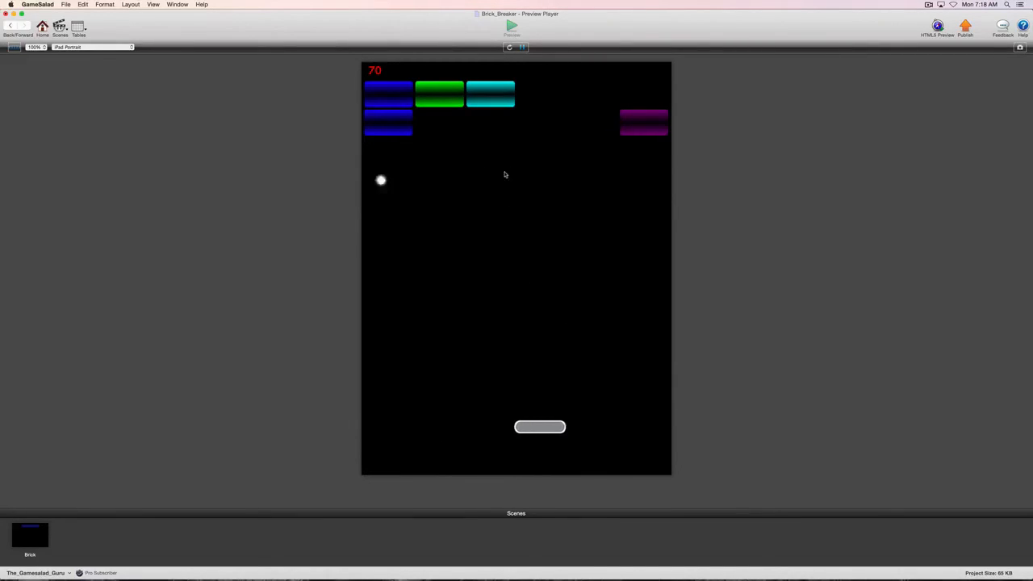
click(11, 26)
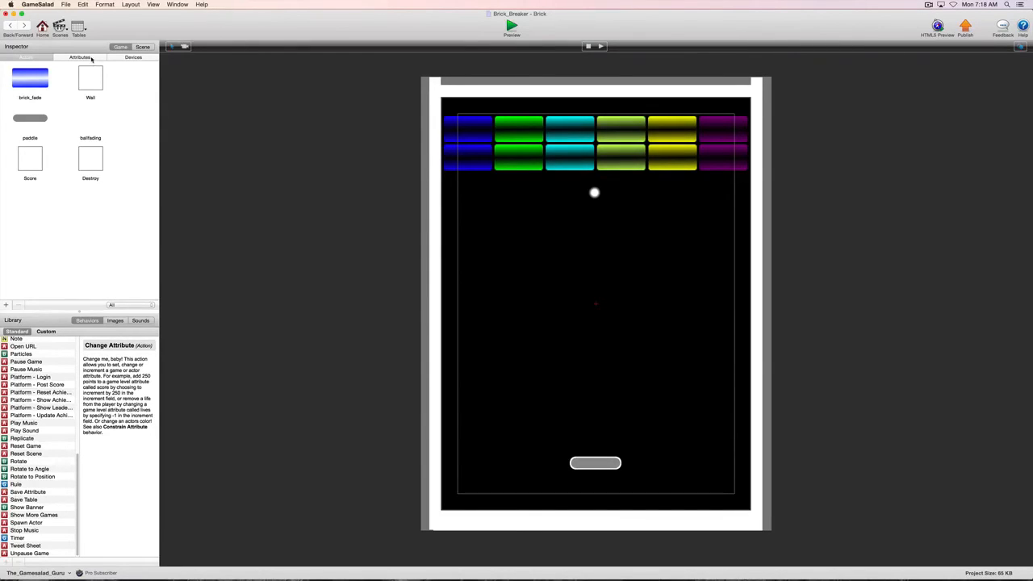
Add an integer game attribute named Ball_Amount and set its value to 3.
click(80, 58)
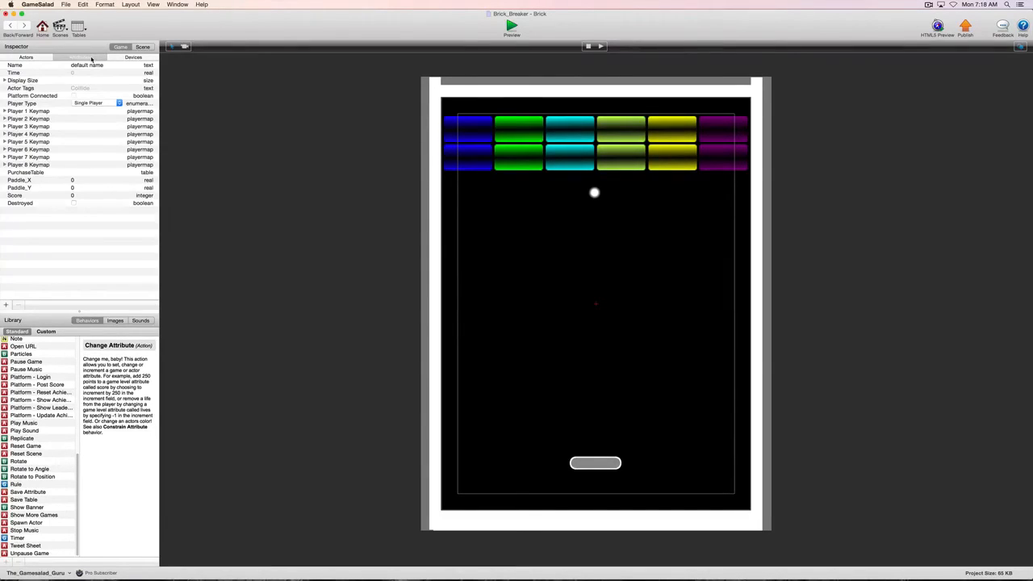
click(6, 305)
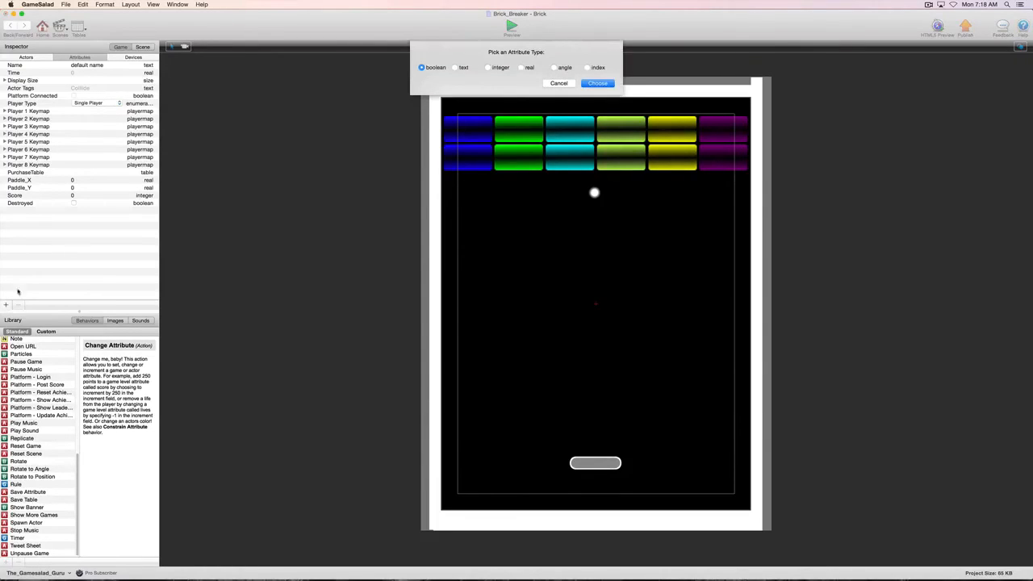
click(490, 68)
click(597, 83)
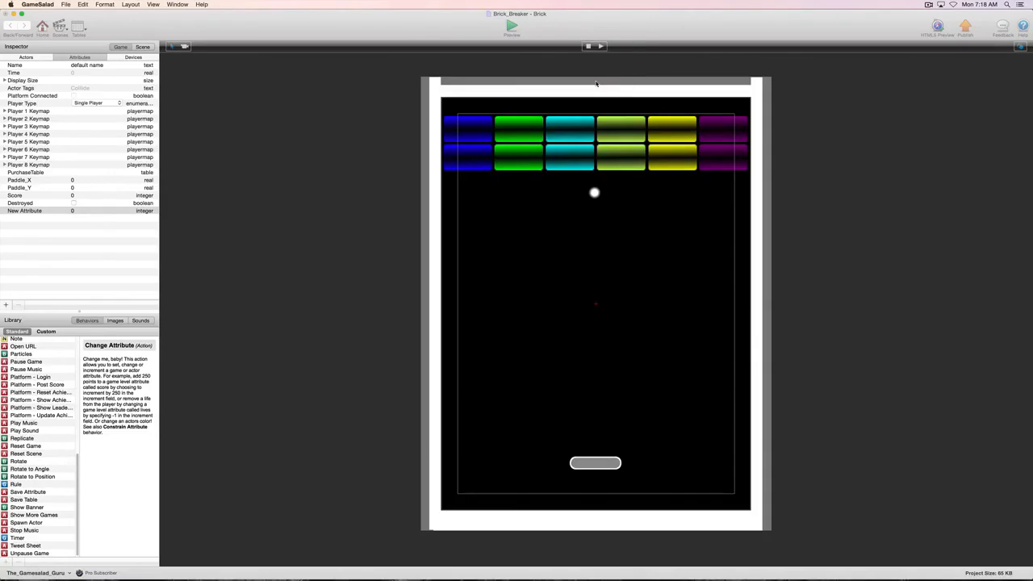
double_click(33, 211)
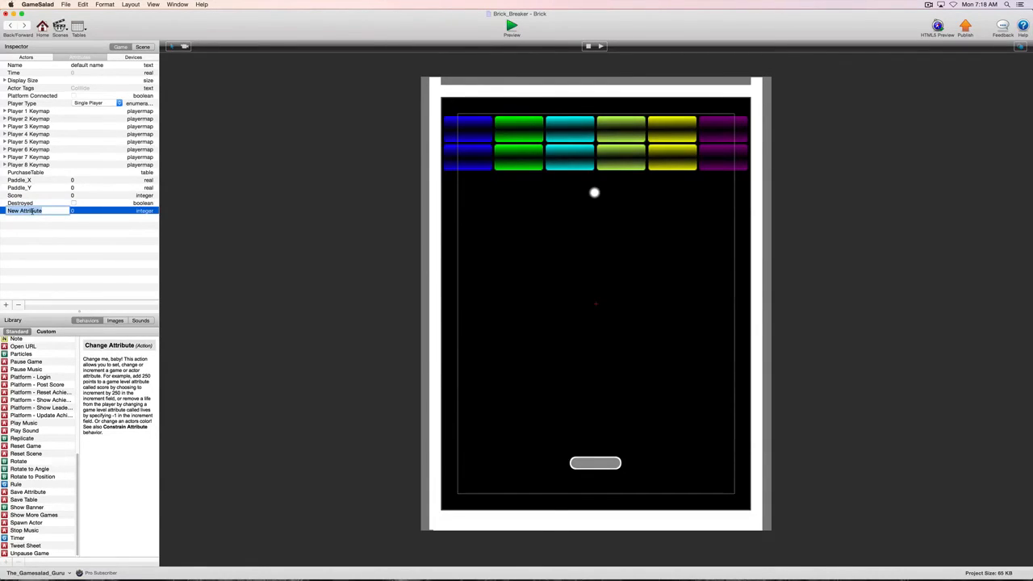
text(Ball_Amount)
key(Return)
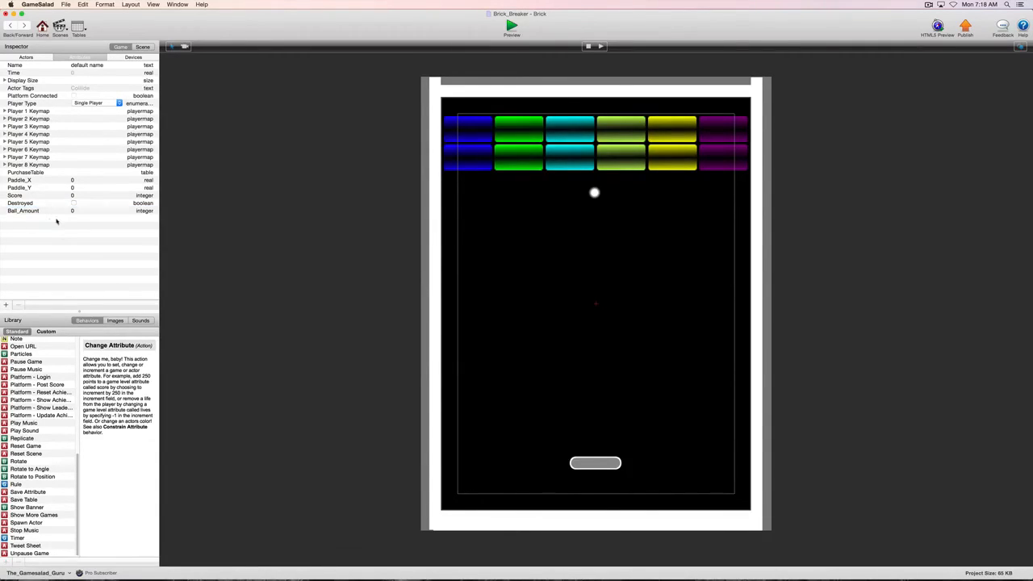
double_click(72, 210)
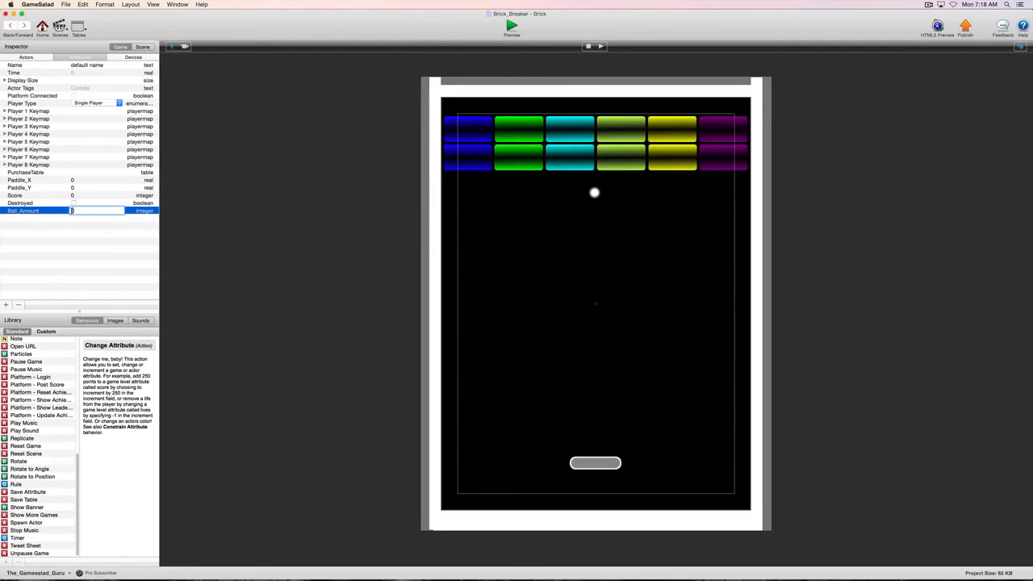
text(3)
click(81, 227)
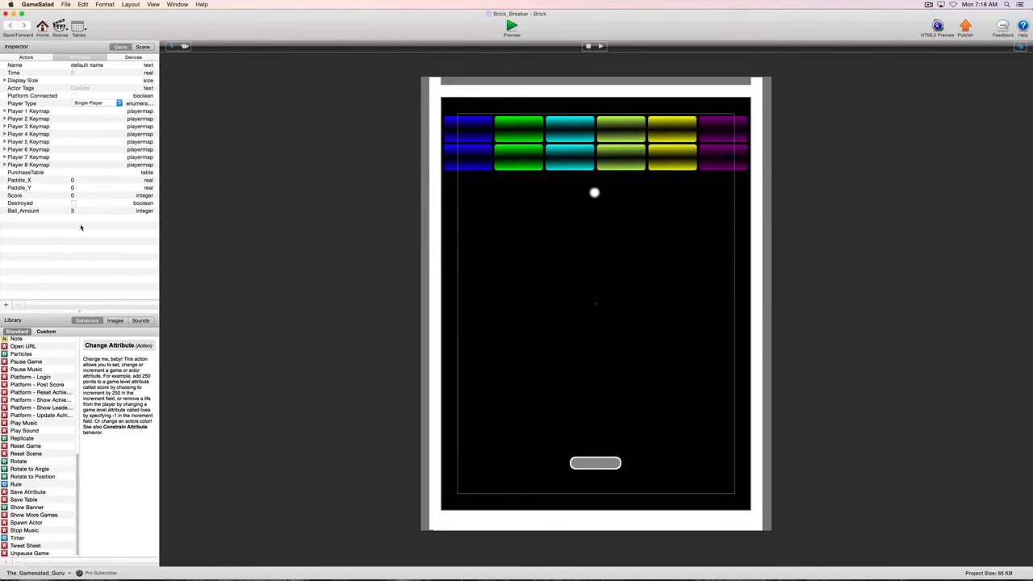
Add a second condition to the Destroy actor's second rule requiring the attribute game.Ball_Amount to be greater than 0.
click(39, 57)
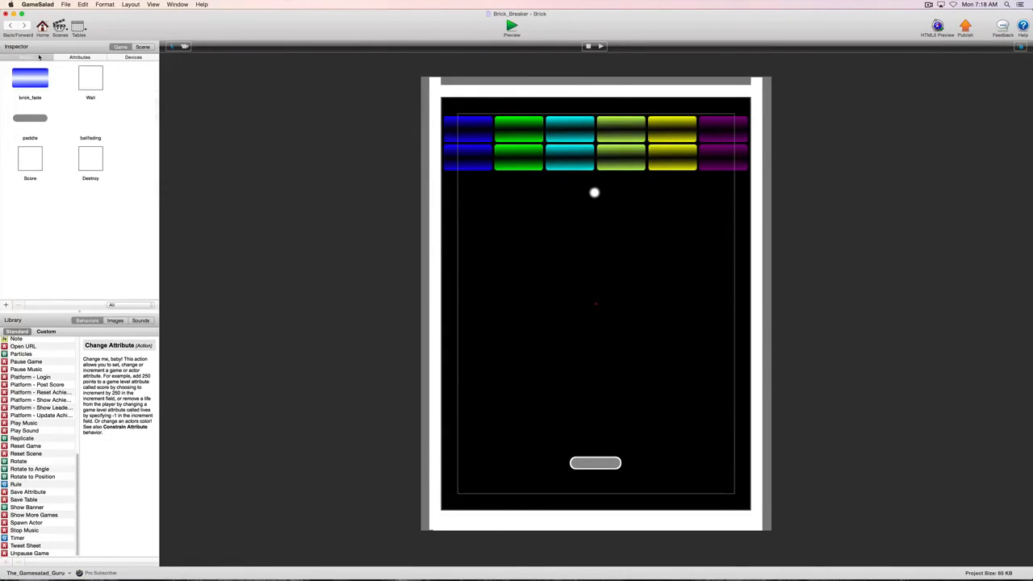
double_click(91, 162)
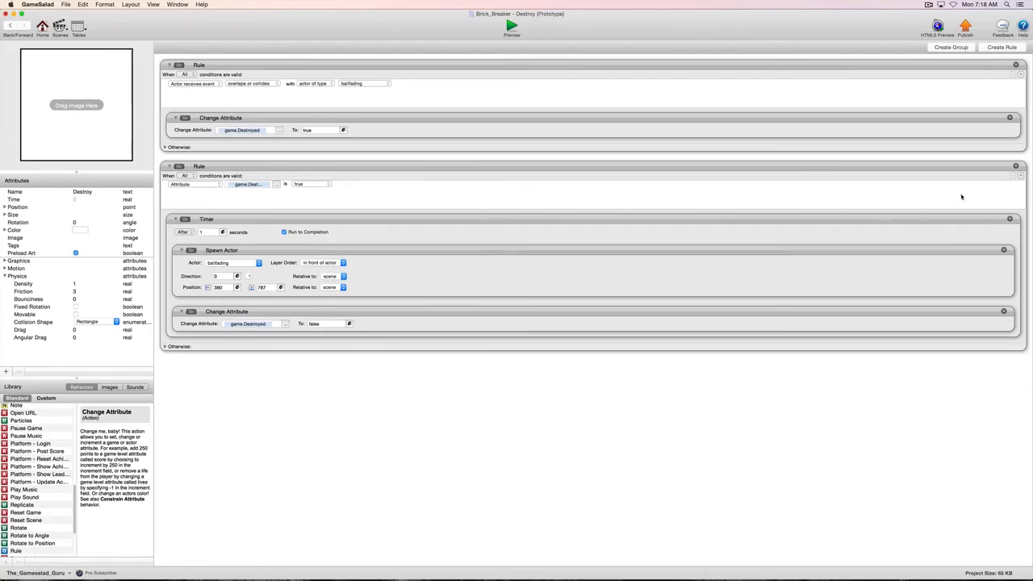
click(1020, 177)
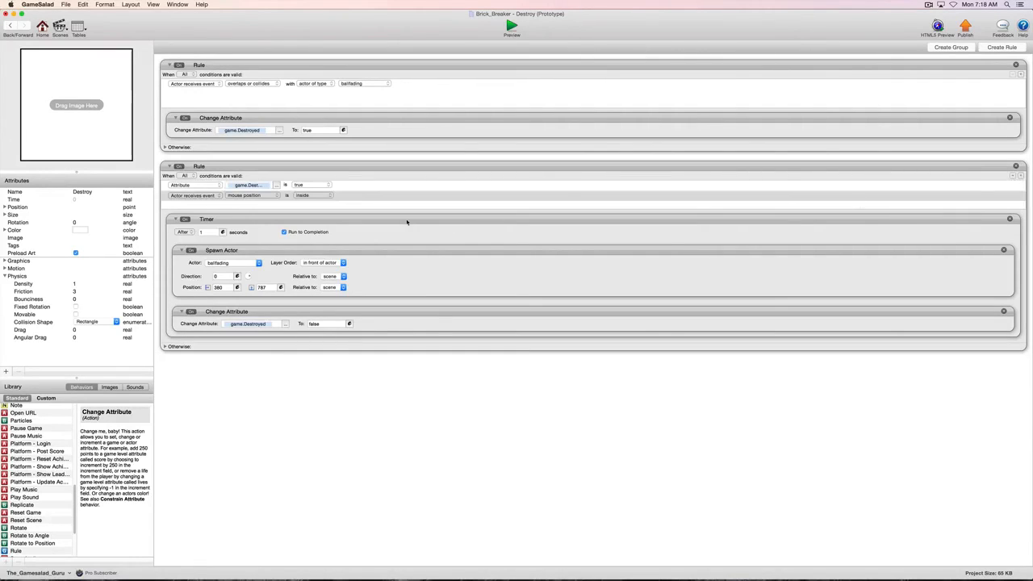
click(205, 195)
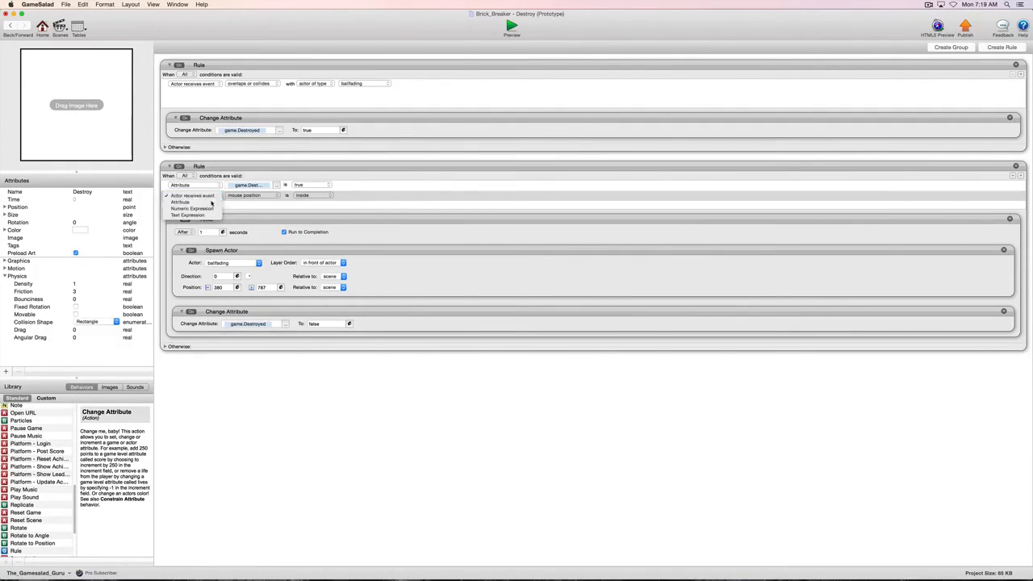
click(208, 202)
click(277, 195)
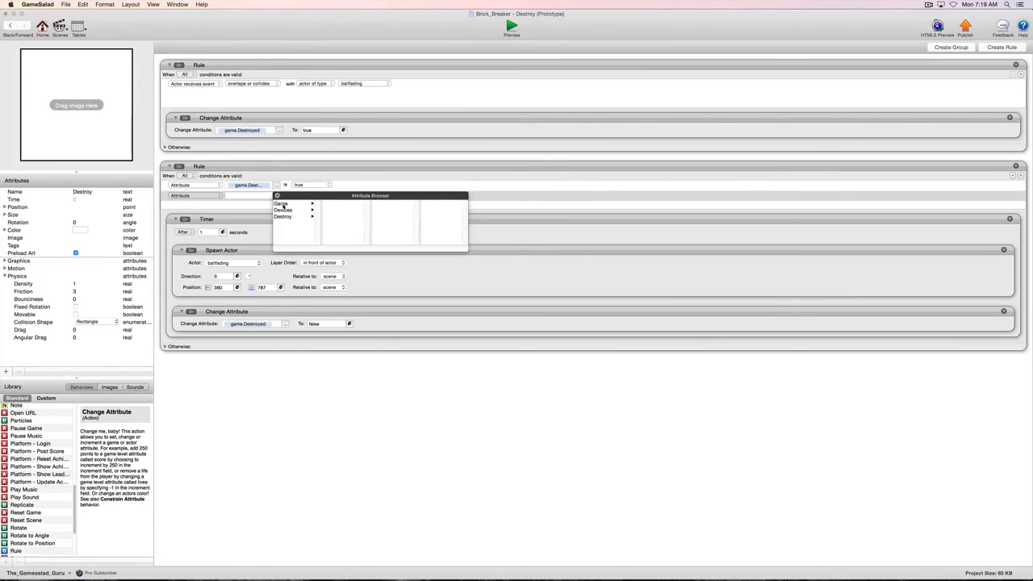
click(282, 205)
scroll(334, 230, down, 3)
click(343, 242)
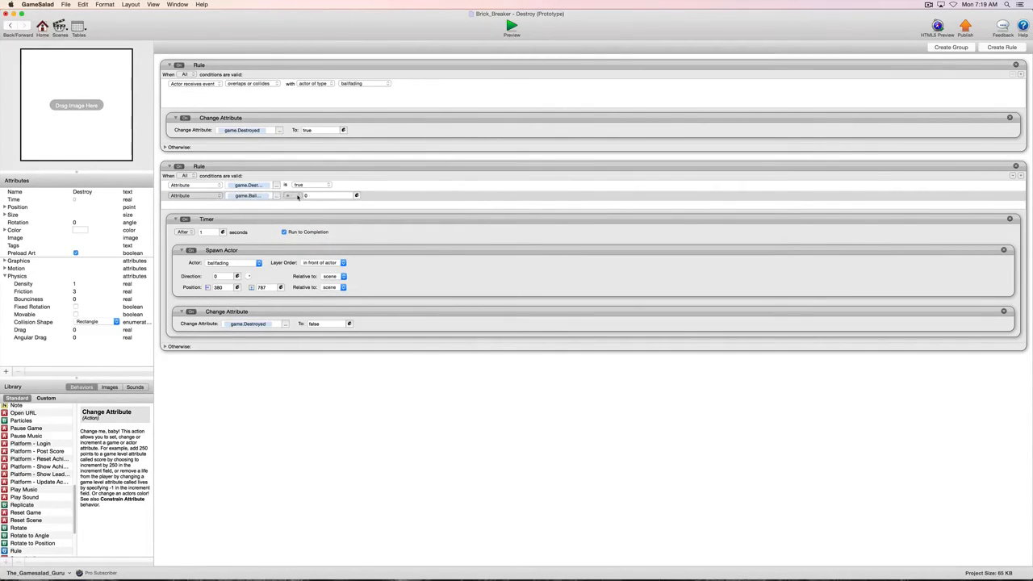
click(297, 196)
click(291, 207)
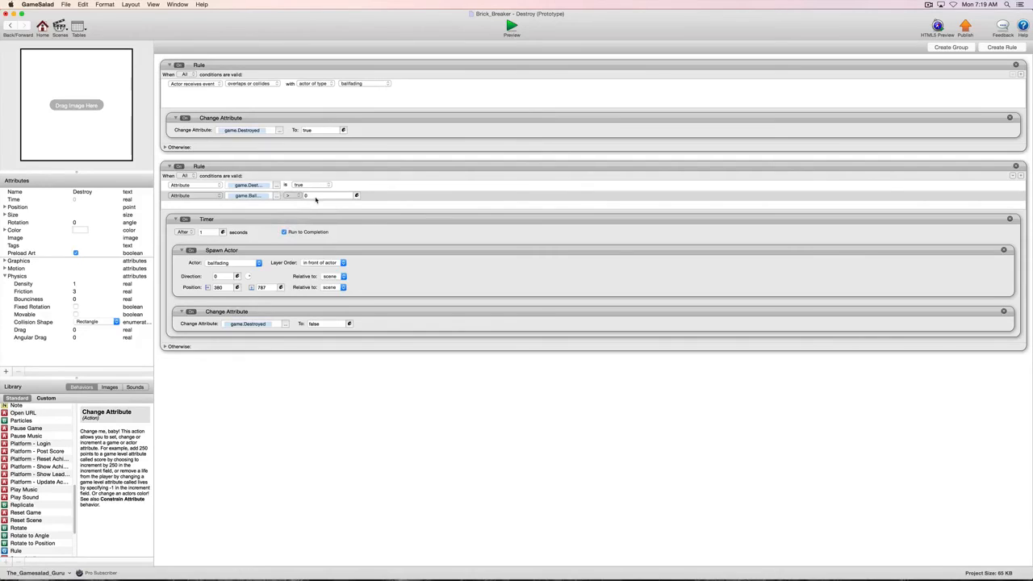
click(9, 26)
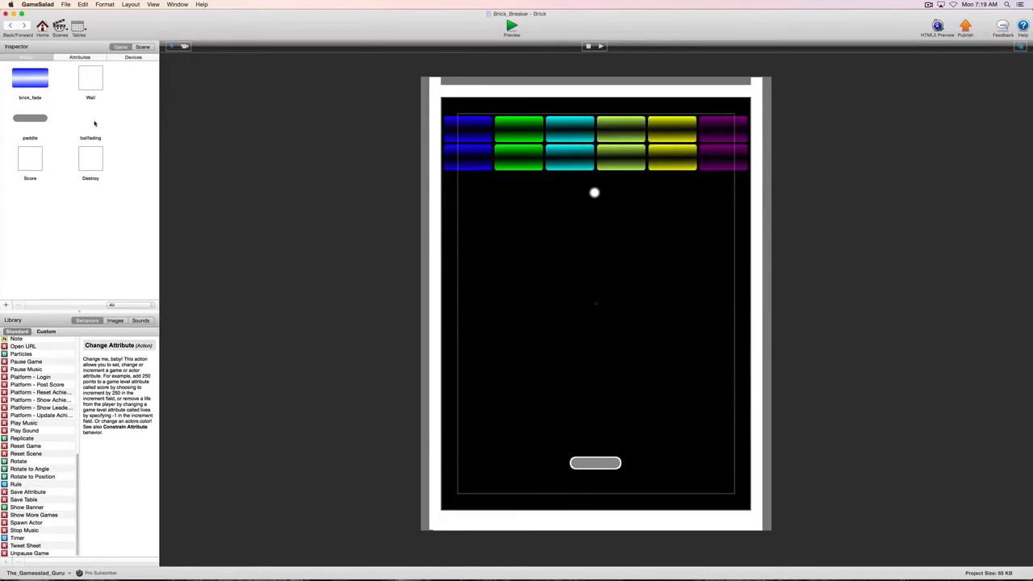
In the ballfading actor, add a Change Attribute behavior above Destroy in the second rule and target game.Ball_Amount.
double_click(92, 121)
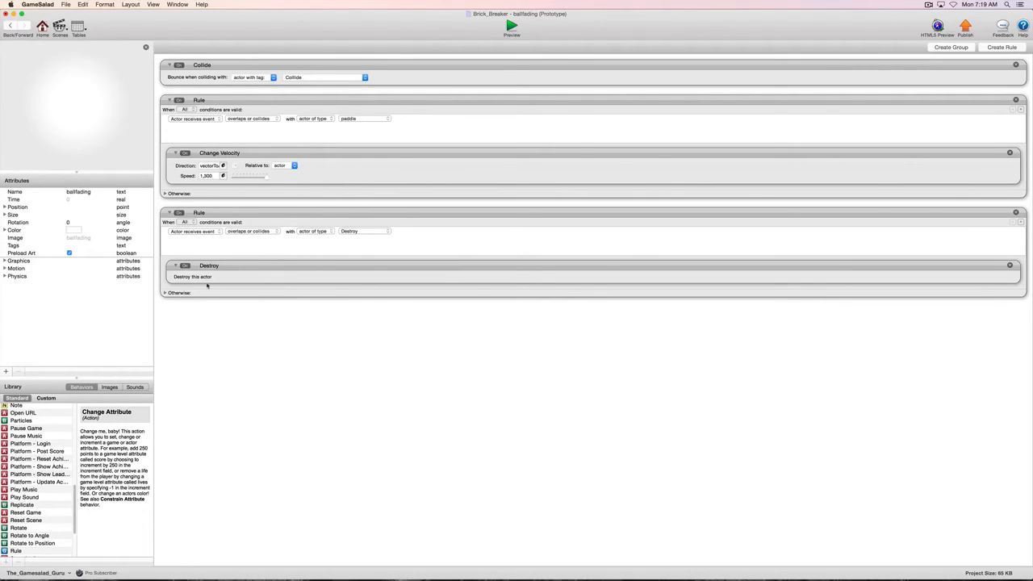
scroll(28, 481, up, 10)
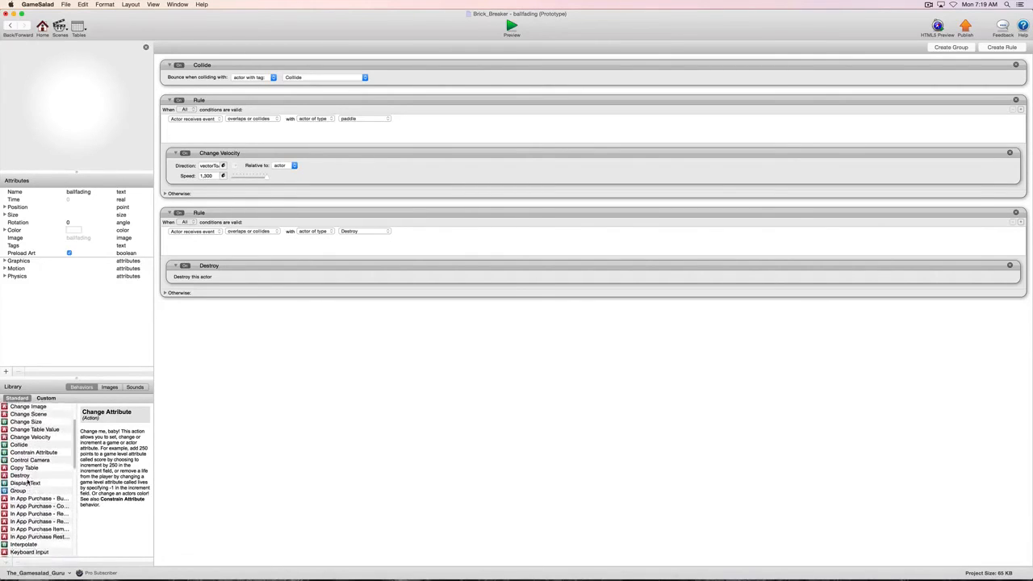
scroll(28, 481, up, 4)
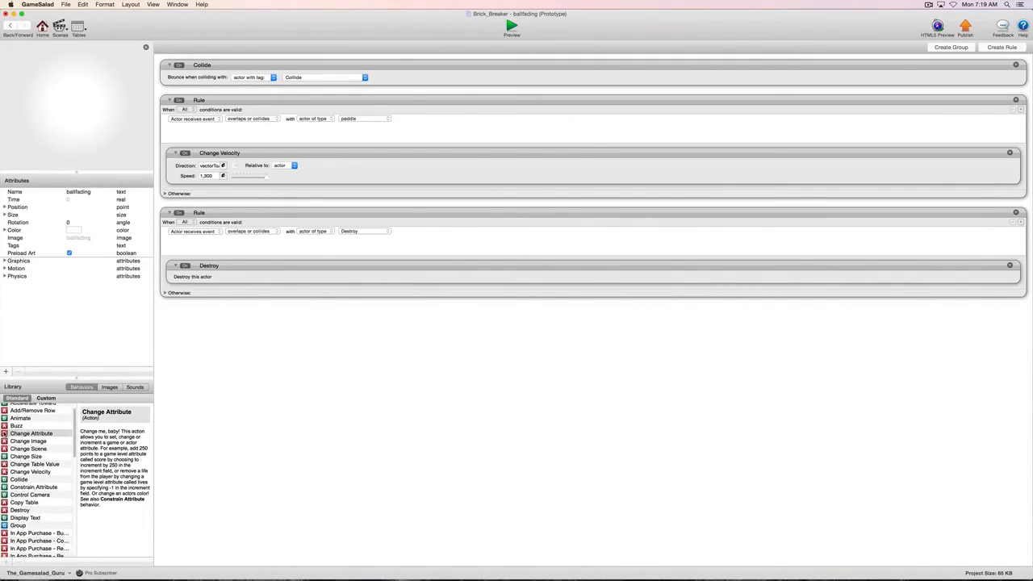
drag(5, 434, 201, 267)
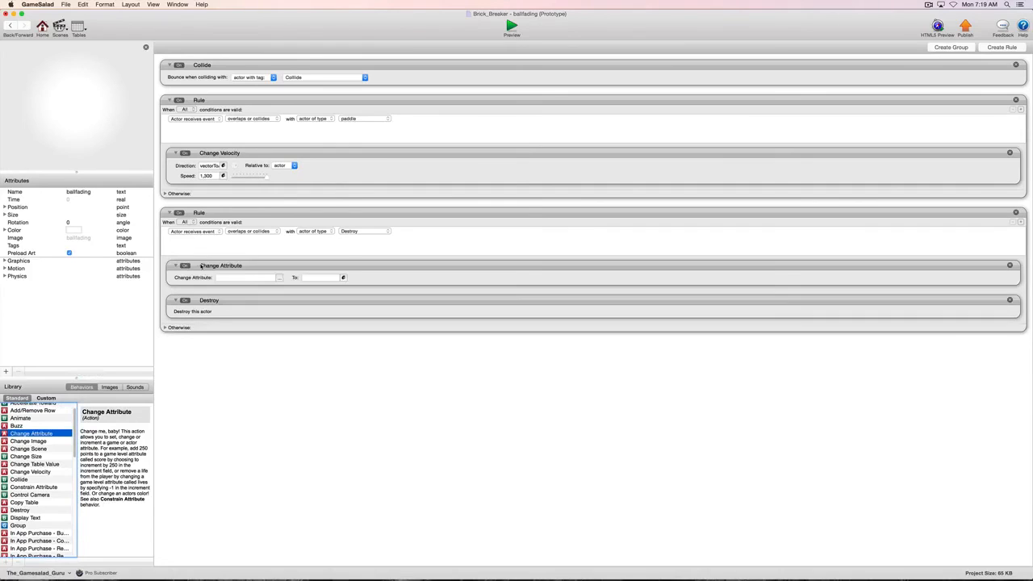
click(280, 278)
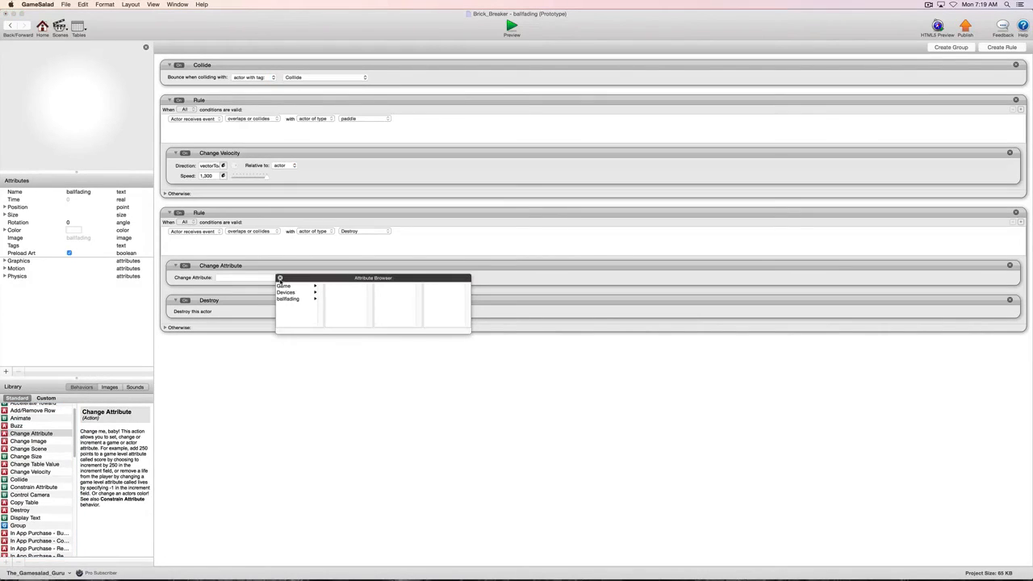
click(284, 287)
scroll(352, 307, down, 5)
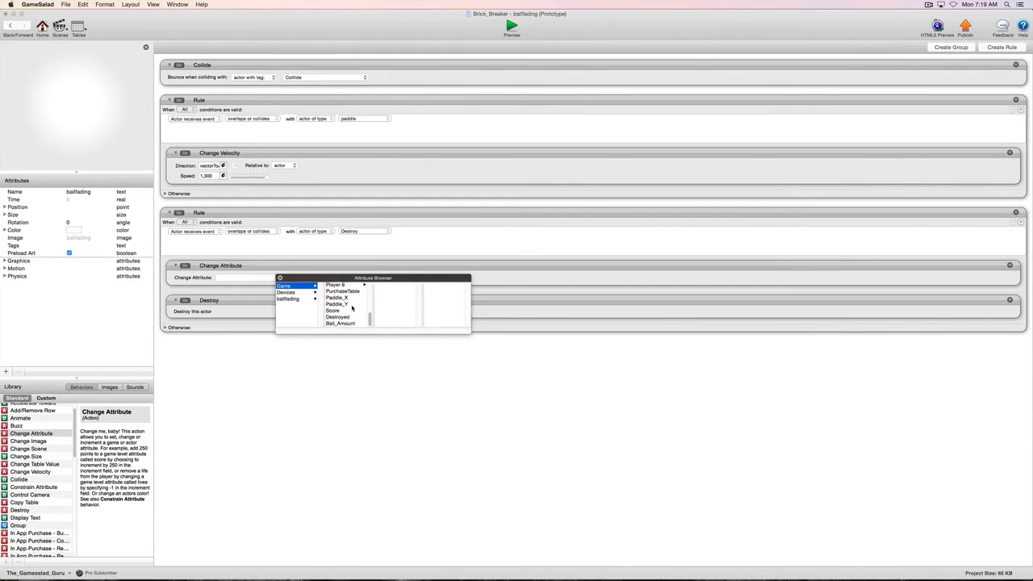
double_click(345, 323)
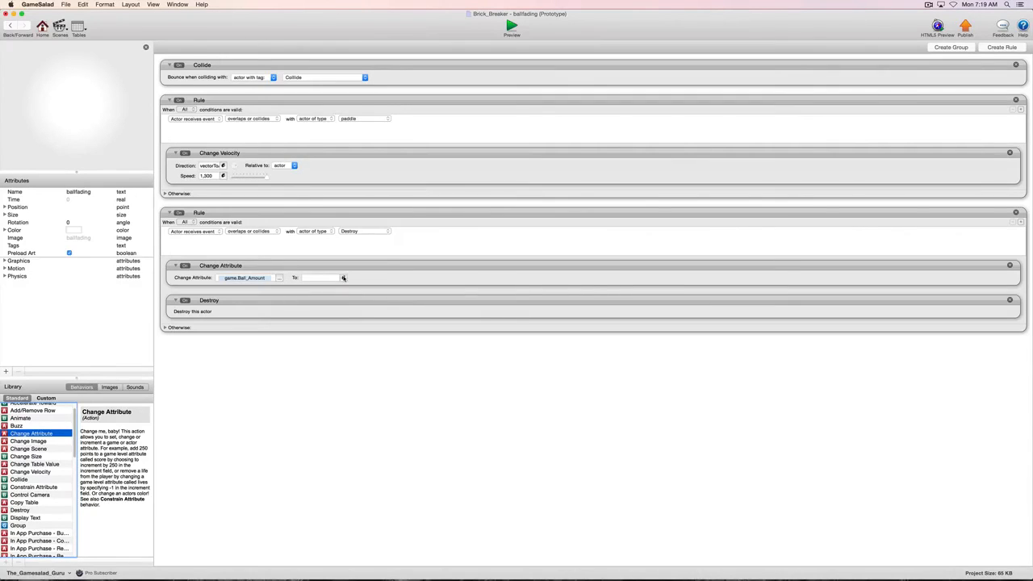
Set the new Change Attribute behavior's value to the expression game.Ball_Amount -1.
click(344, 277)
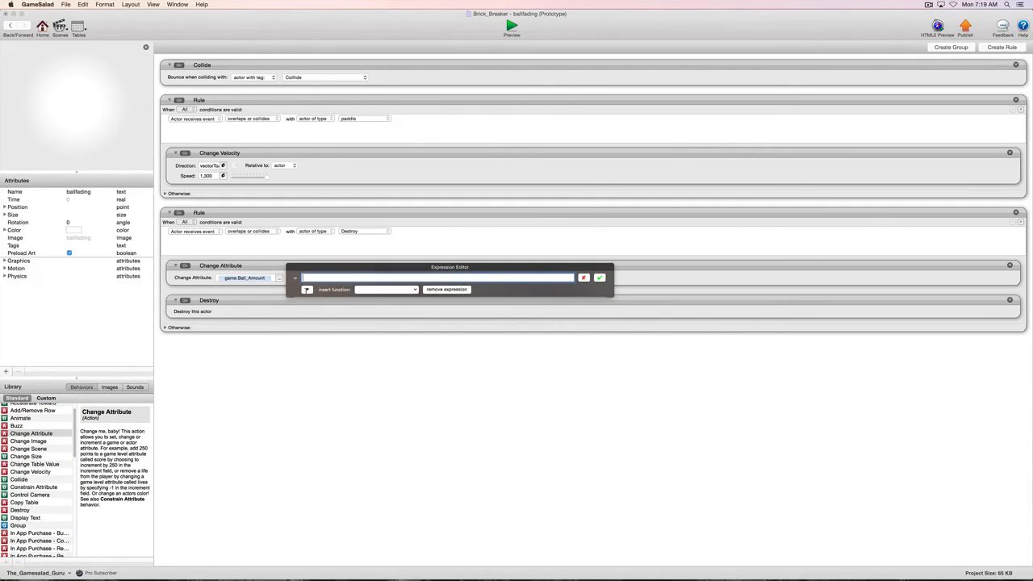
click(306, 289)
click(301, 300)
scroll(393, 327, down, 5)
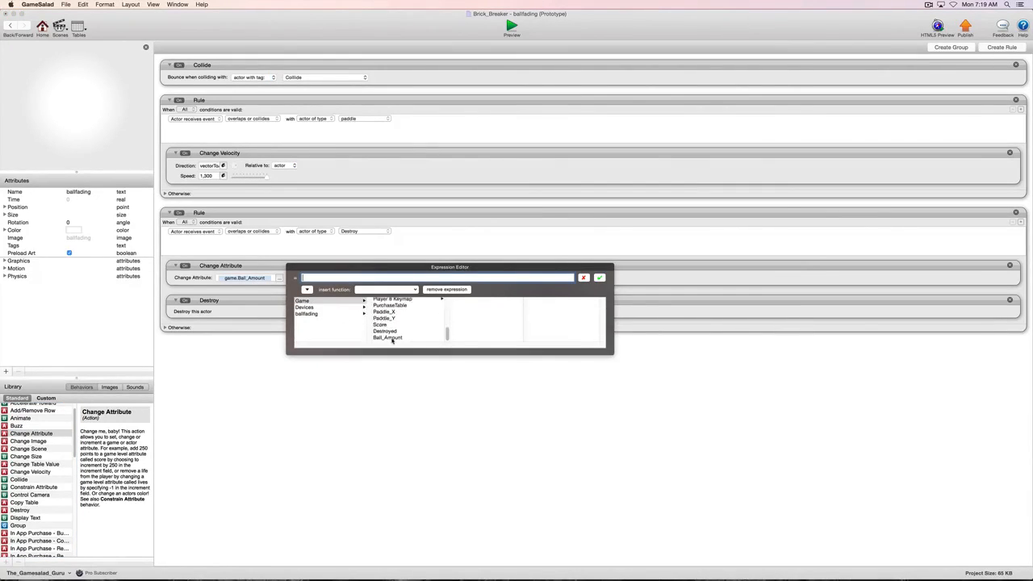
double_click(391, 338)
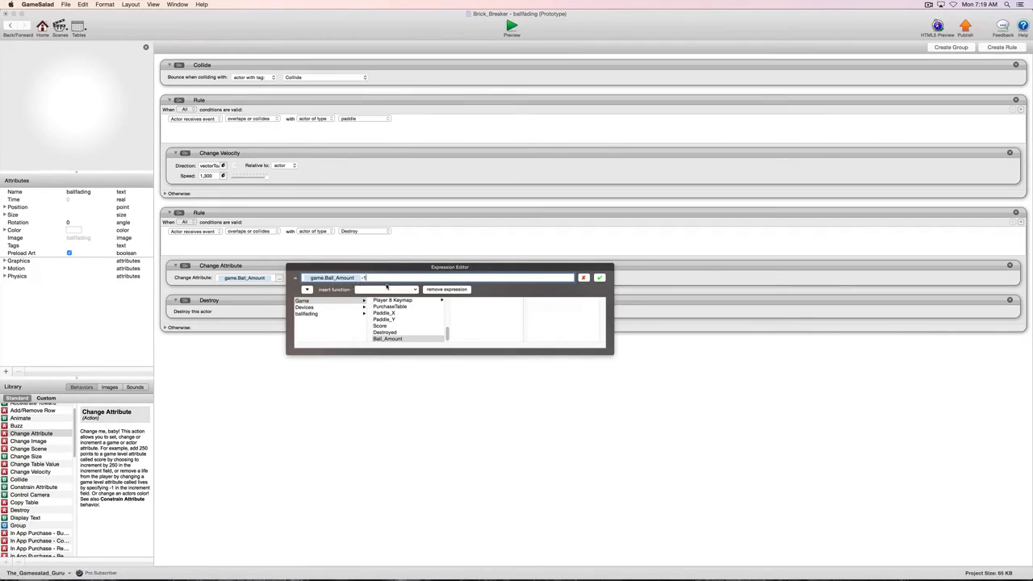
click(599, 279)
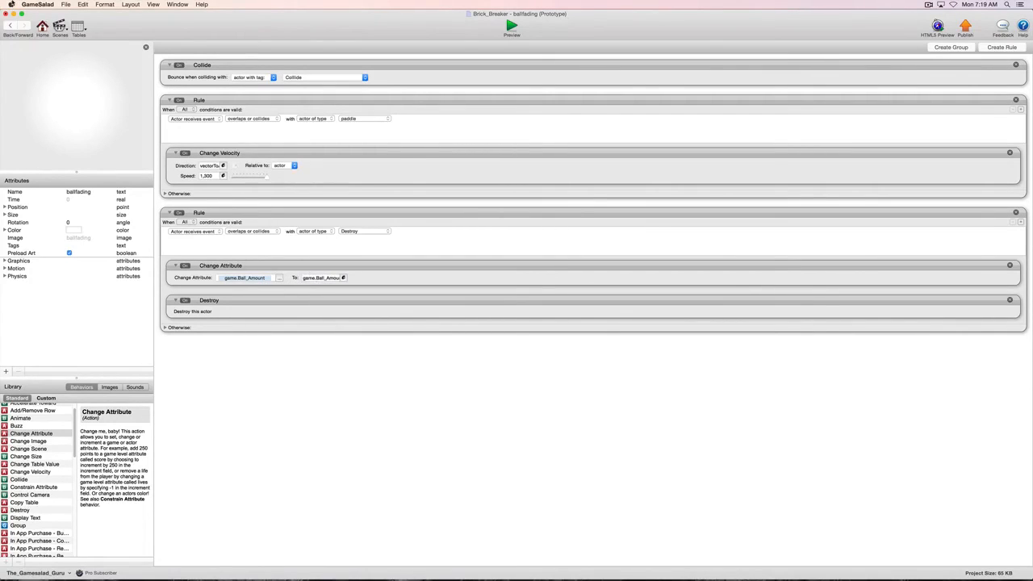
click(10, 25)
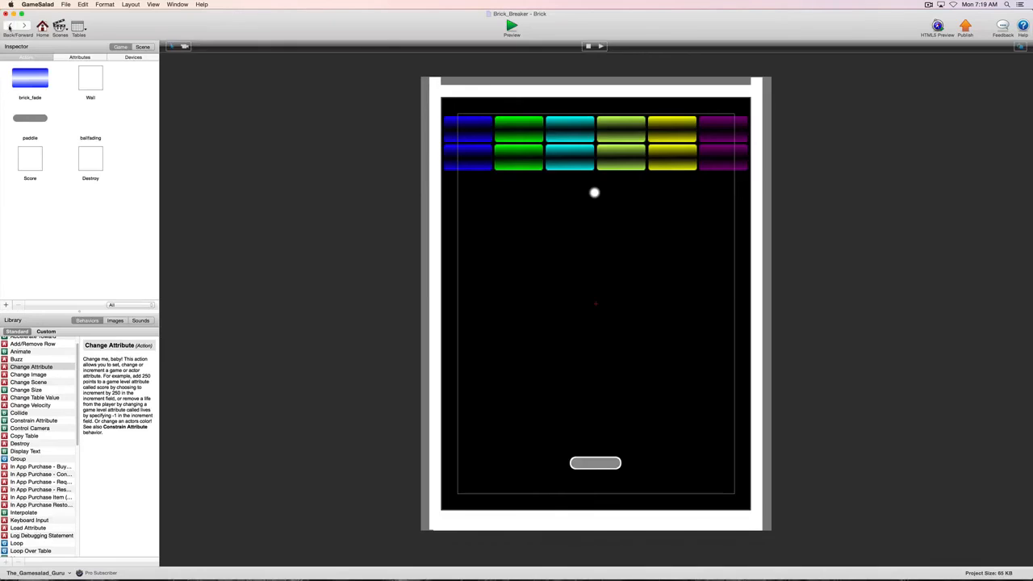
Check the Ball_Amount value, play-test the ball limit in the preview, and review the ballfading actor's Change Attribute expression.
click(78, 59)
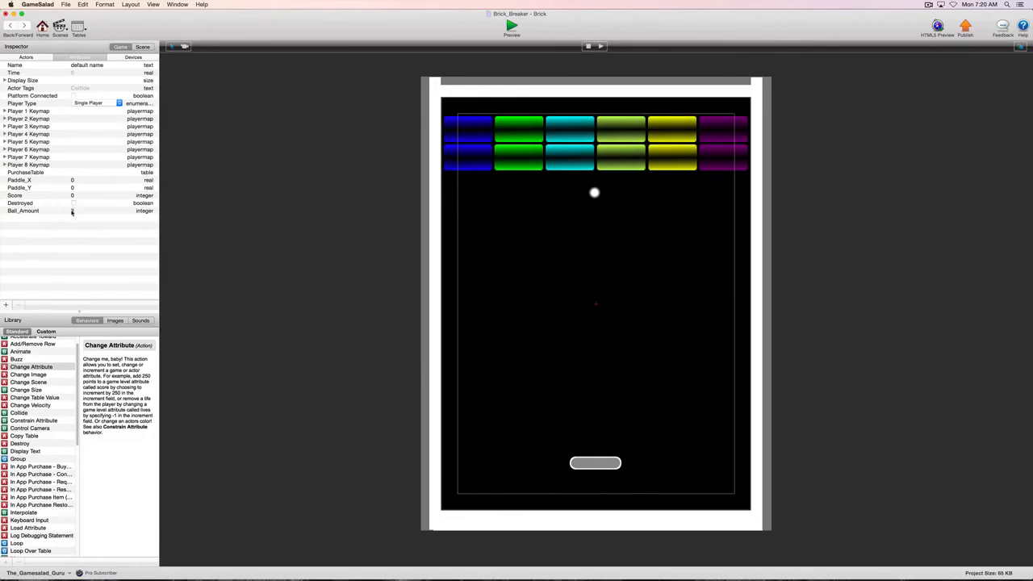
click(510, 25)
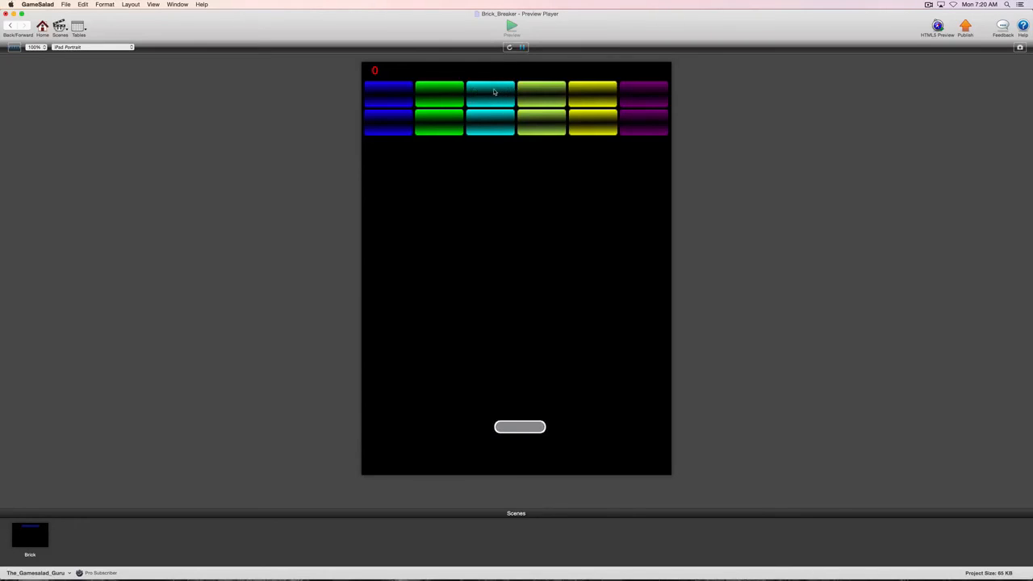
click(9, 26)
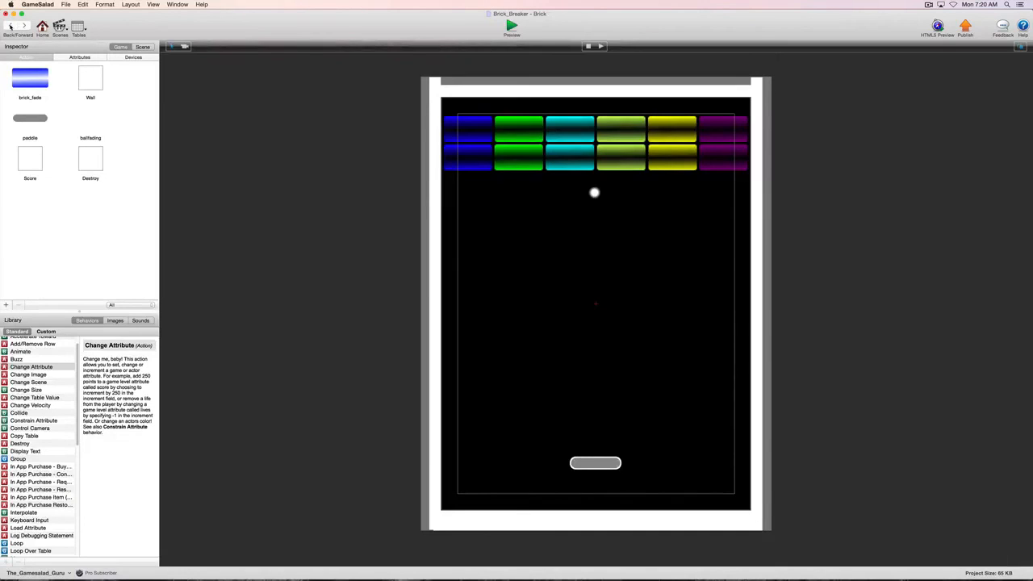
double_click(89, 124)
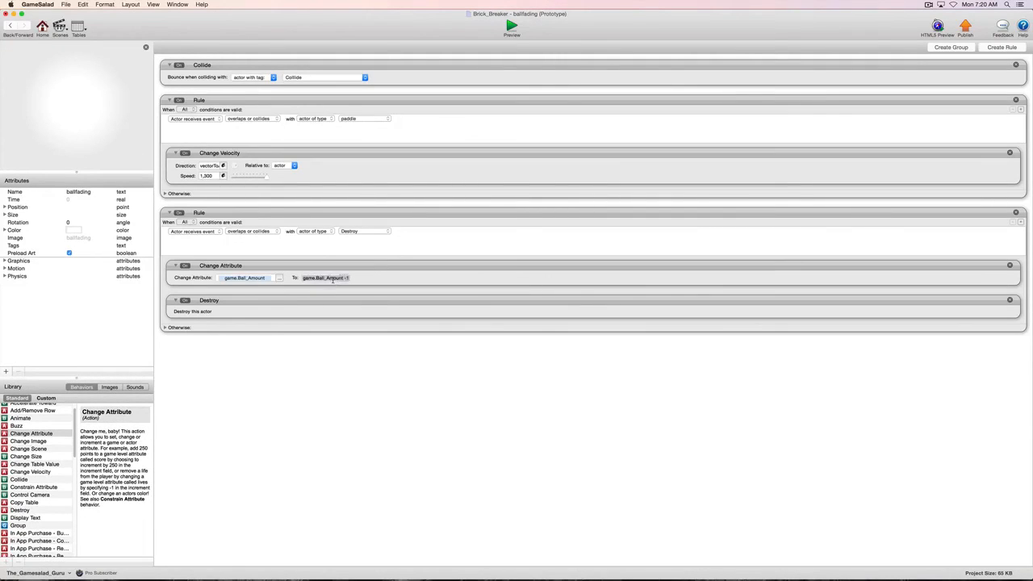
click(9, 27)
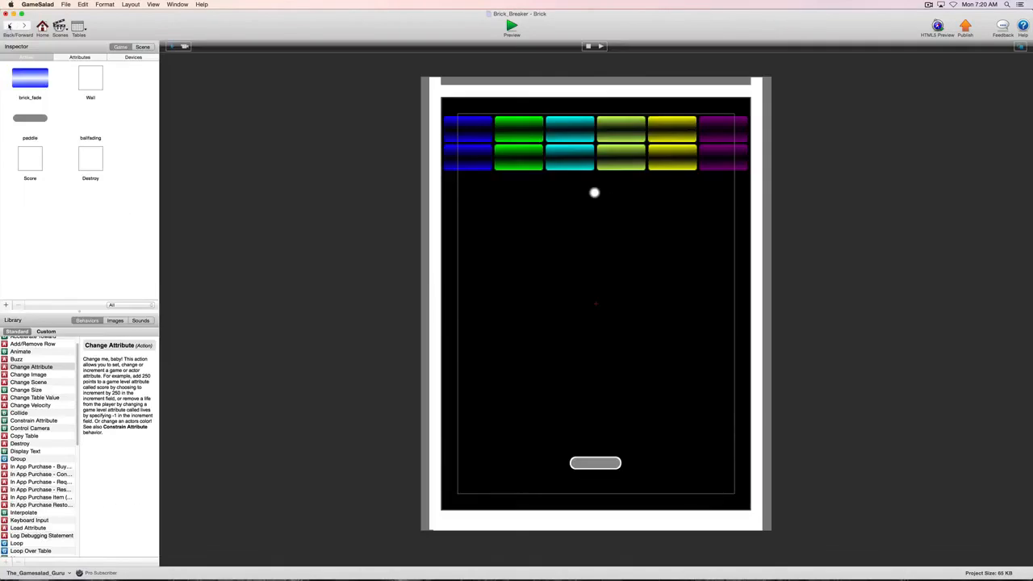
Set the Ball_Amount game attribute to 2 and play-test the ball limit again in the preview.
click(79, 57)
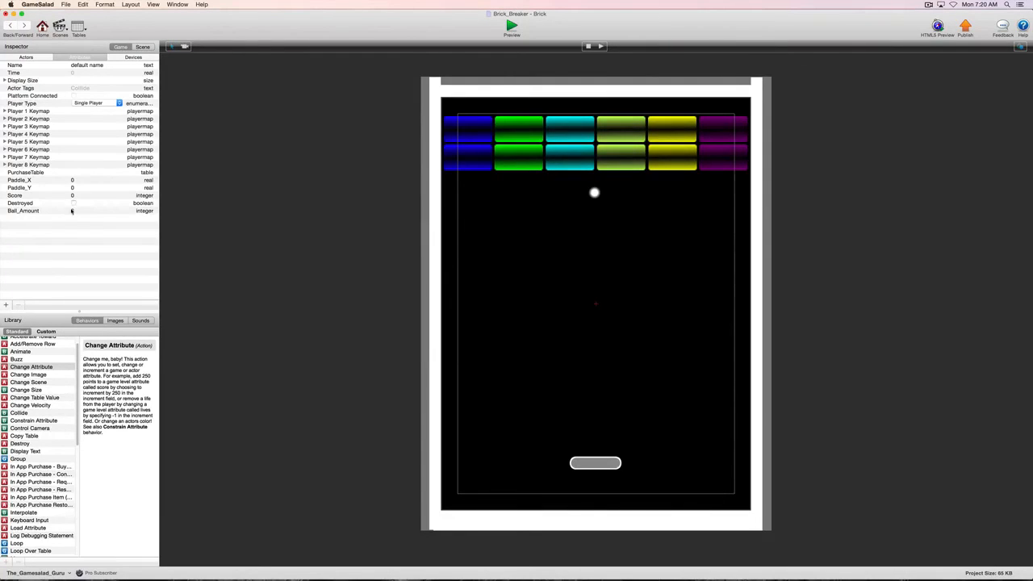
double_click(72, 211)
text(2)
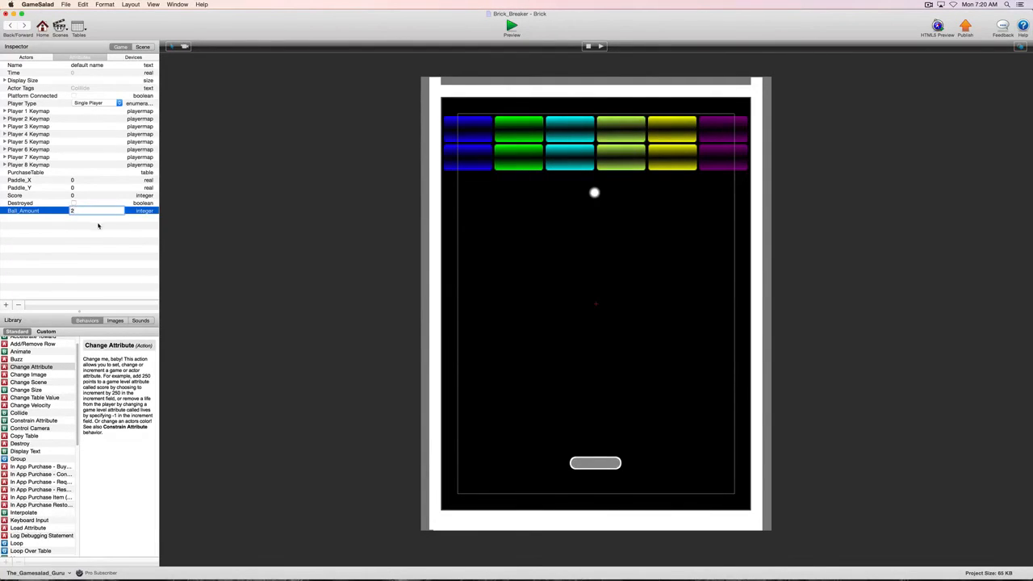
click(101, 228)
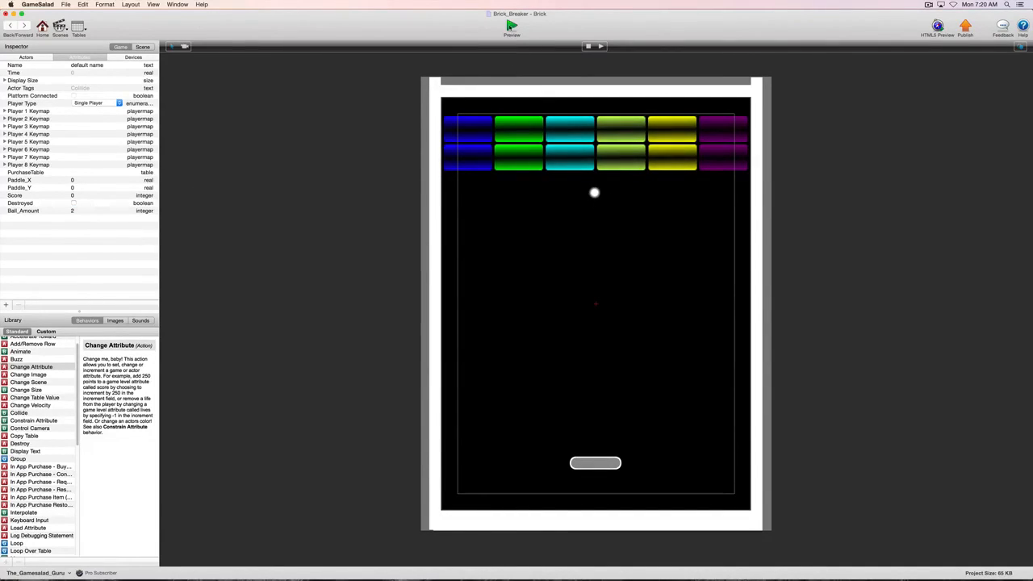
click(511, 26)
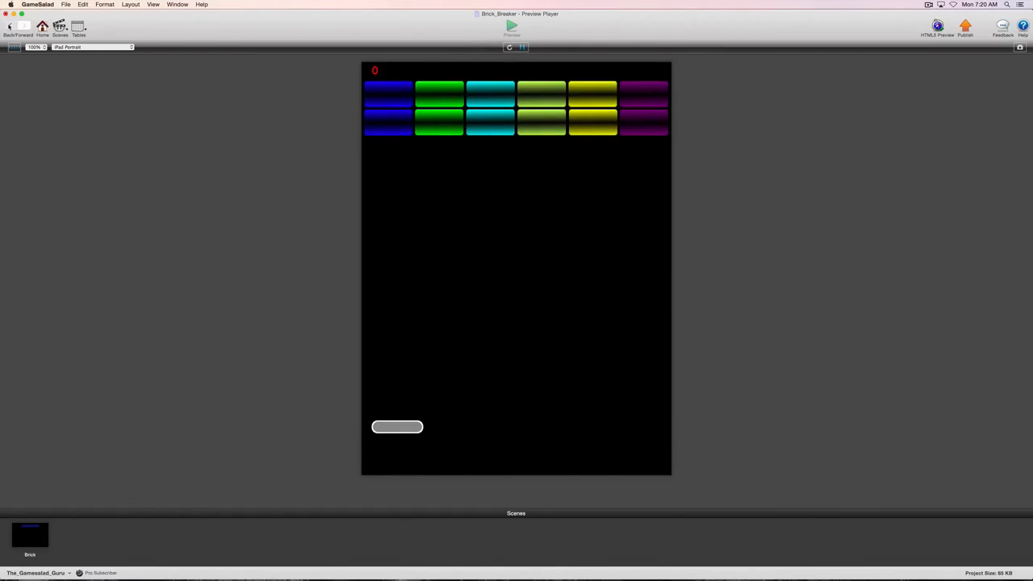
click(10, 26)
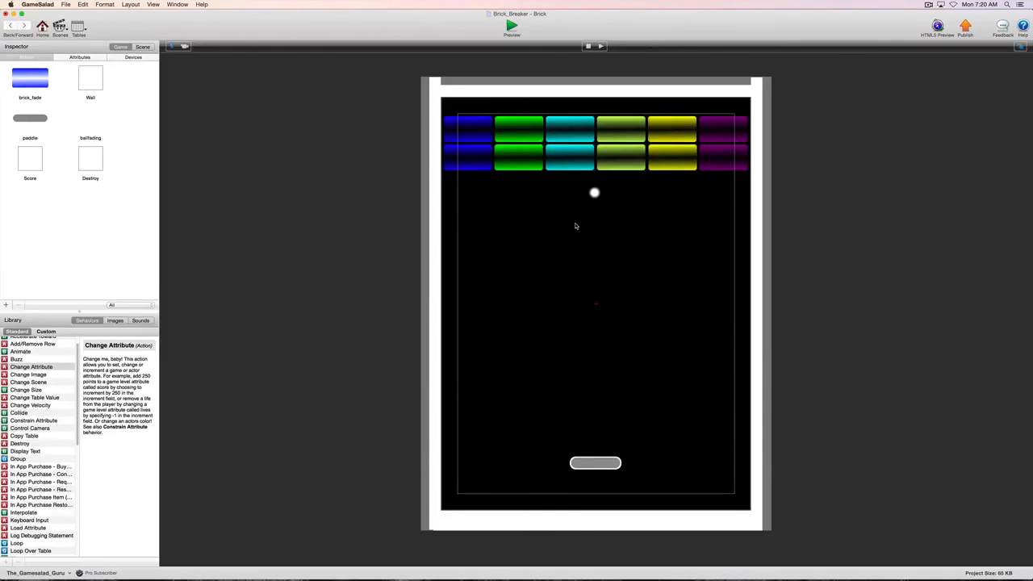